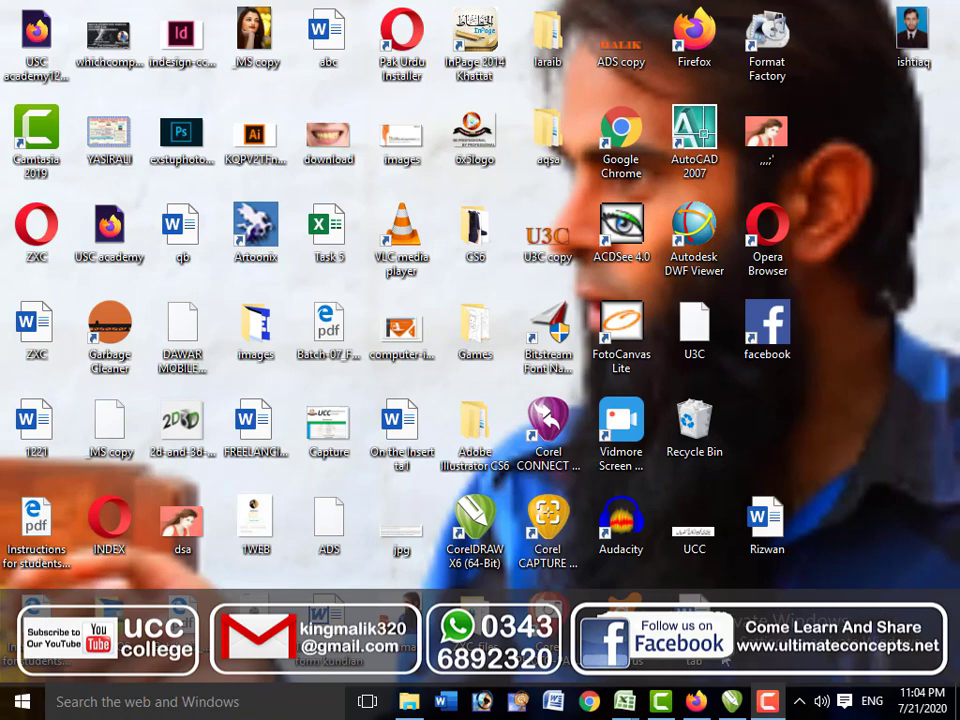
Switch to the ROUND workbook in Excel and go through its ROUNDUP, ROUNDDOWN and MROUND headings
mouse_move(622, 701)
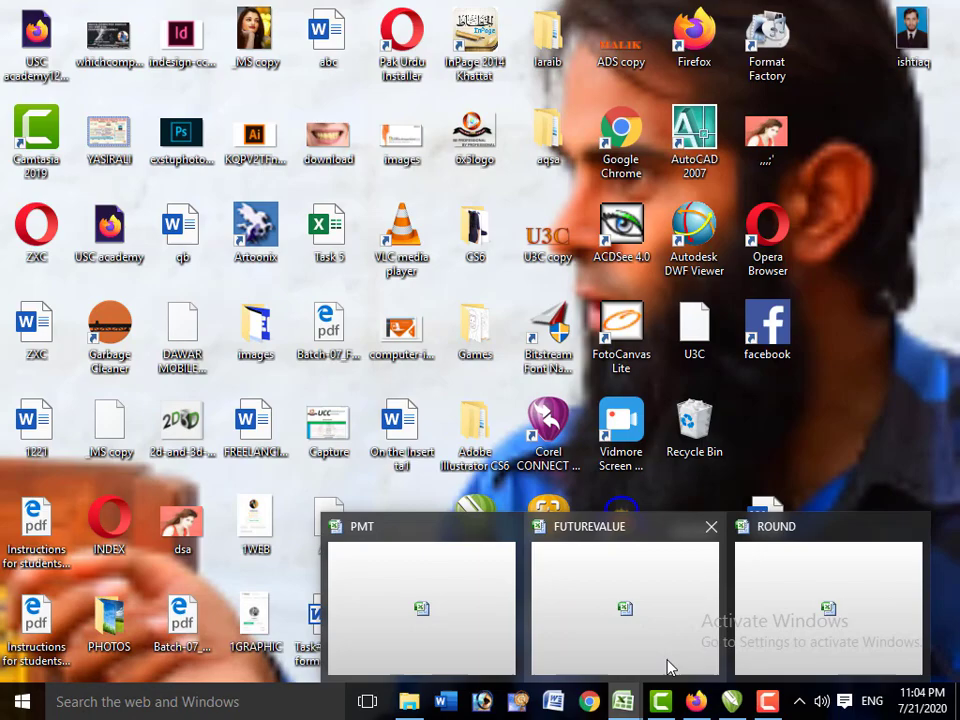
click(767, 617)
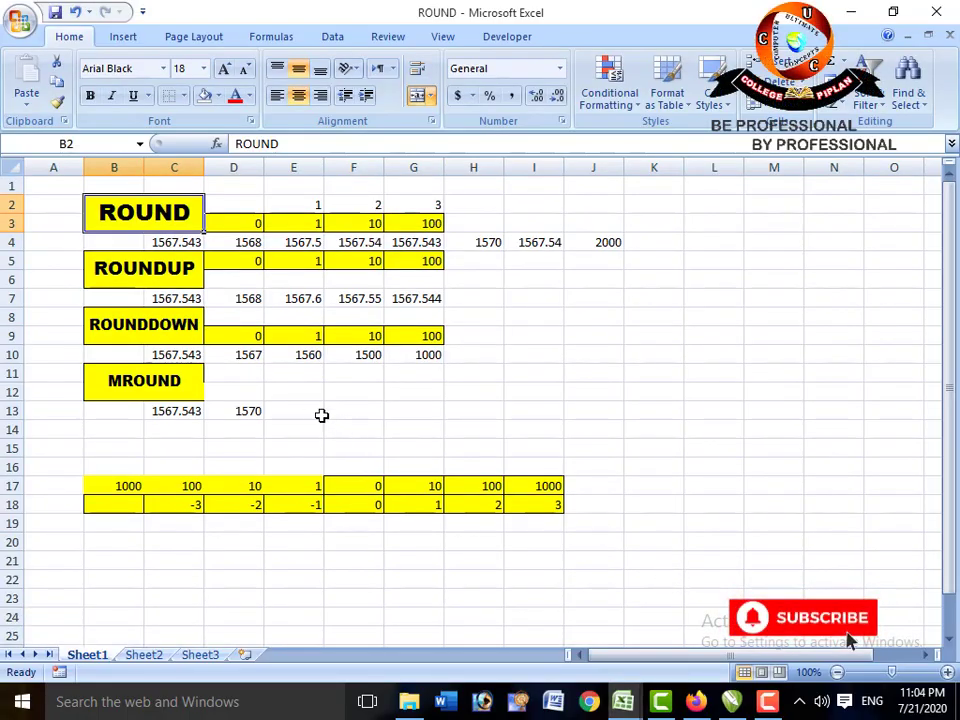
click(171, 268)
click(176, 326)
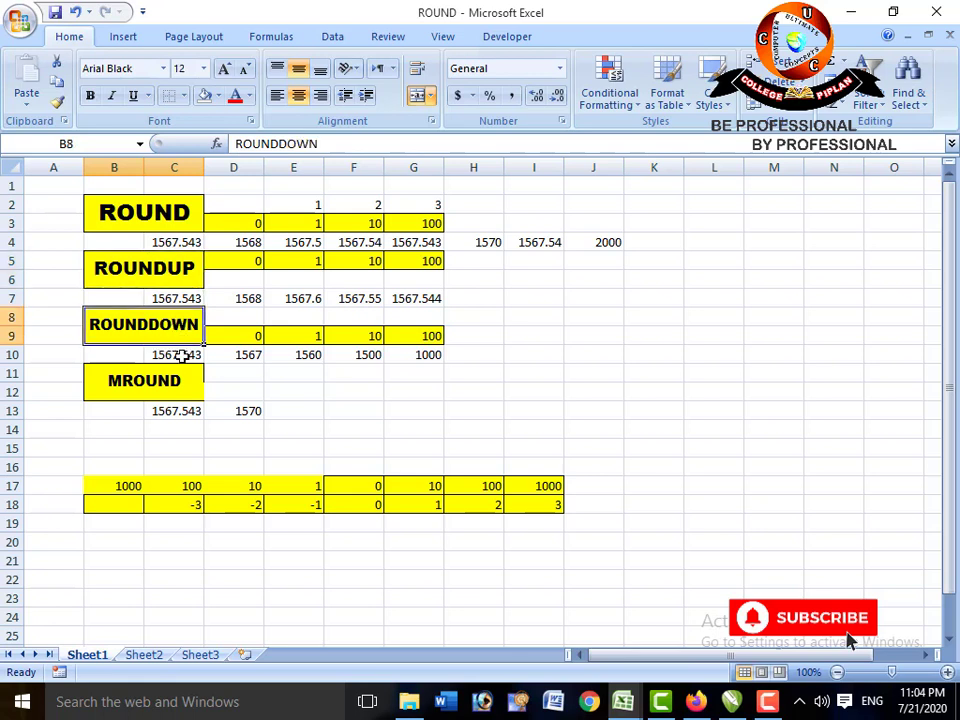
click(171, 387)
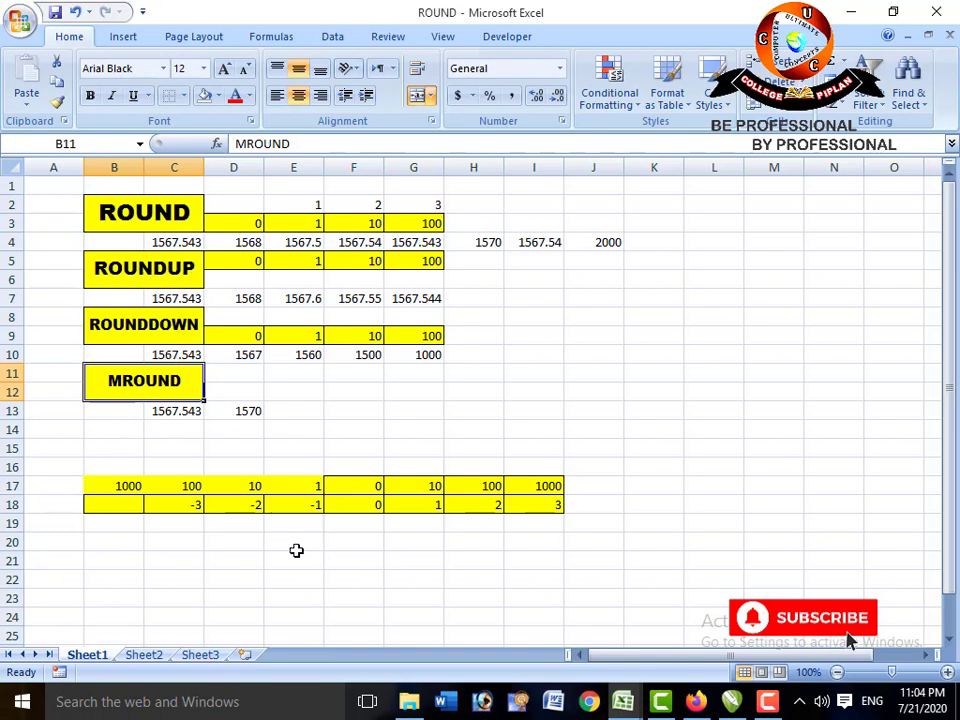
Apply all borders to the yellow cells B17:E17
drag(310, 489, 159, 486)
click(184, 96)
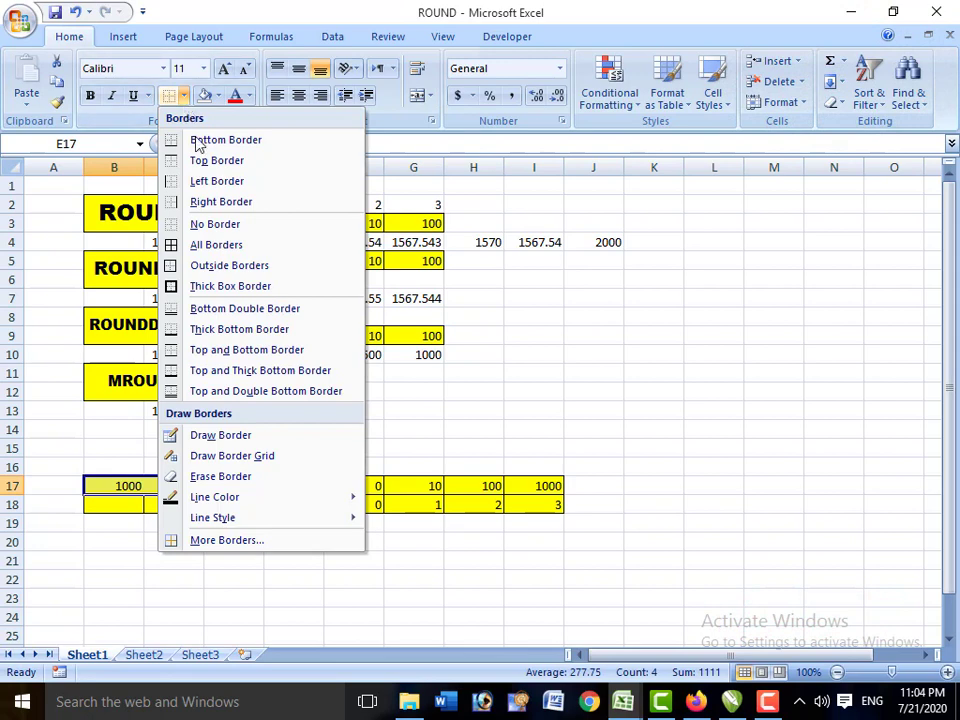
click(207, 242)
click(389, 523)
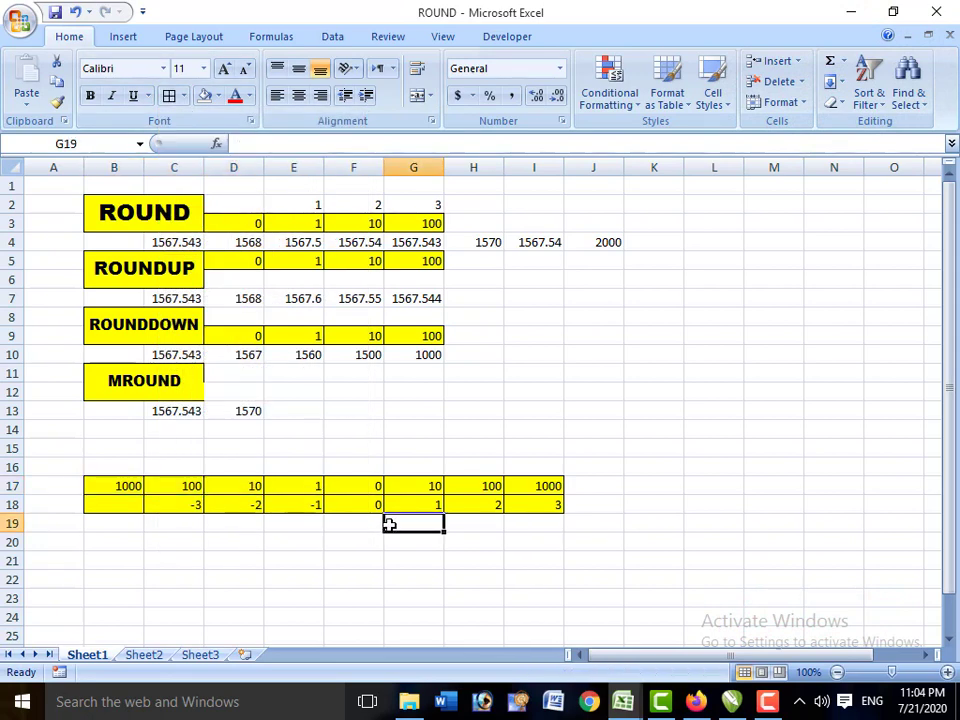
Examine the zero and positive digit values in row 18 against the place values above them in row 17
click(370, 504)
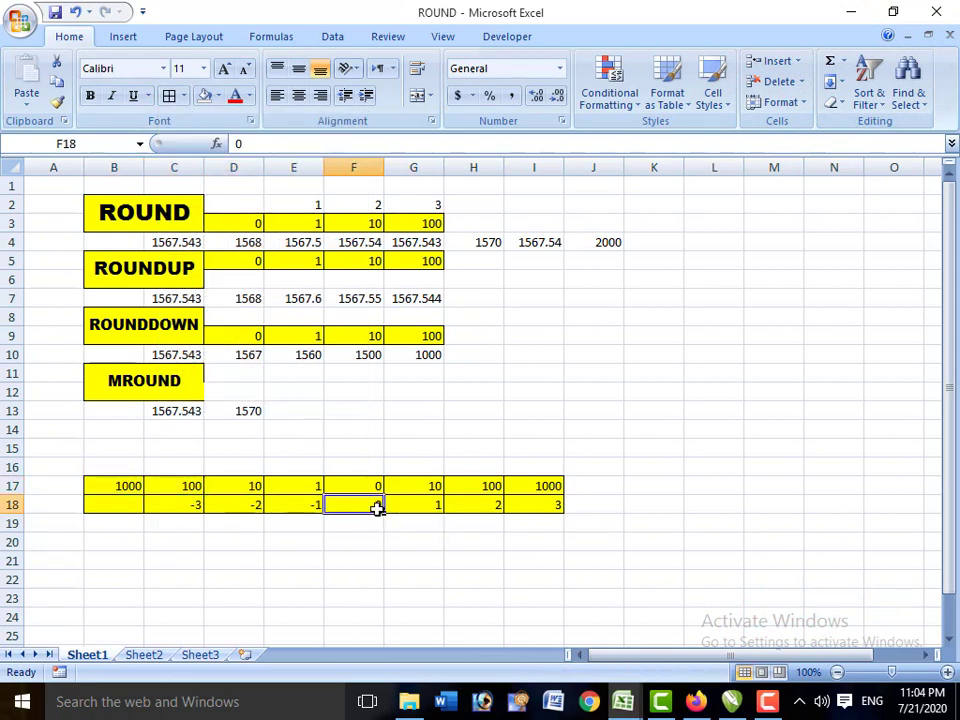
click(412, 509)
click(489, 510)
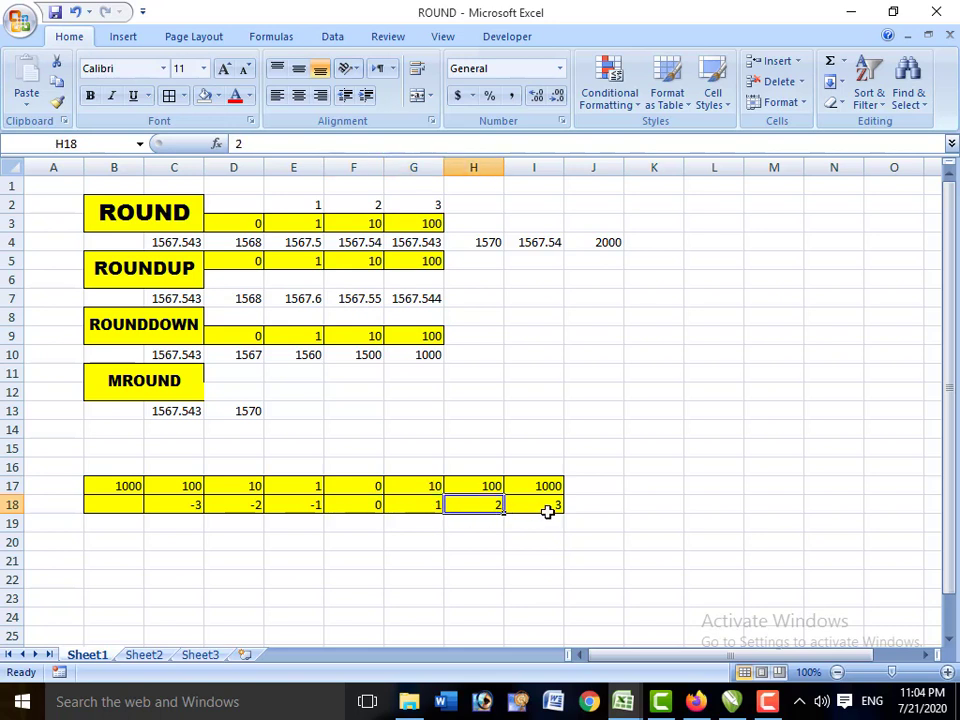
click(549, 510)
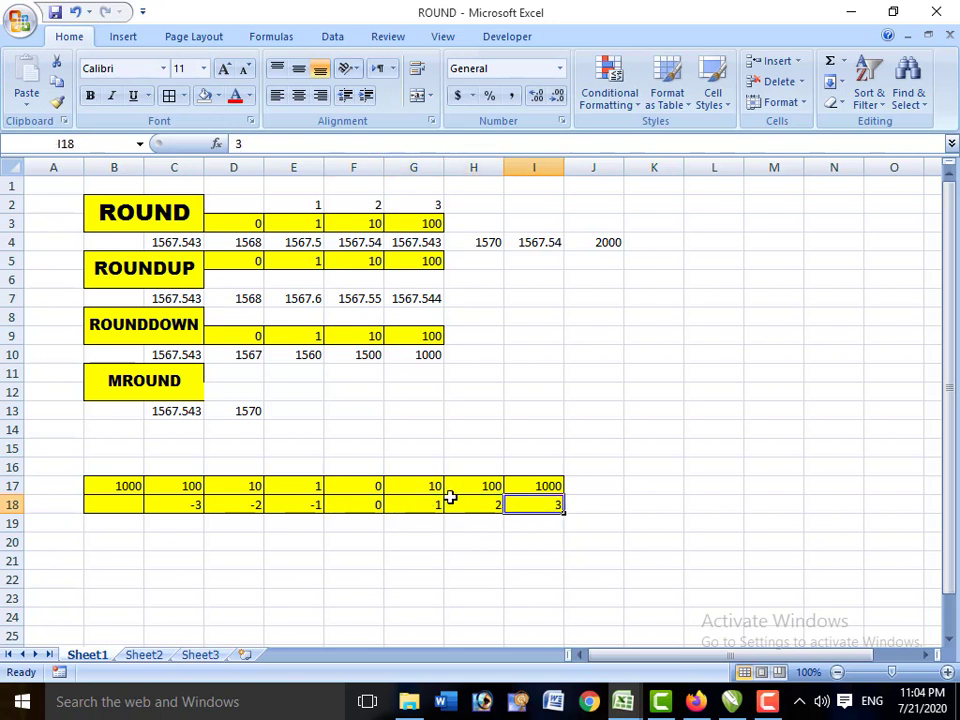
click(401, 490)
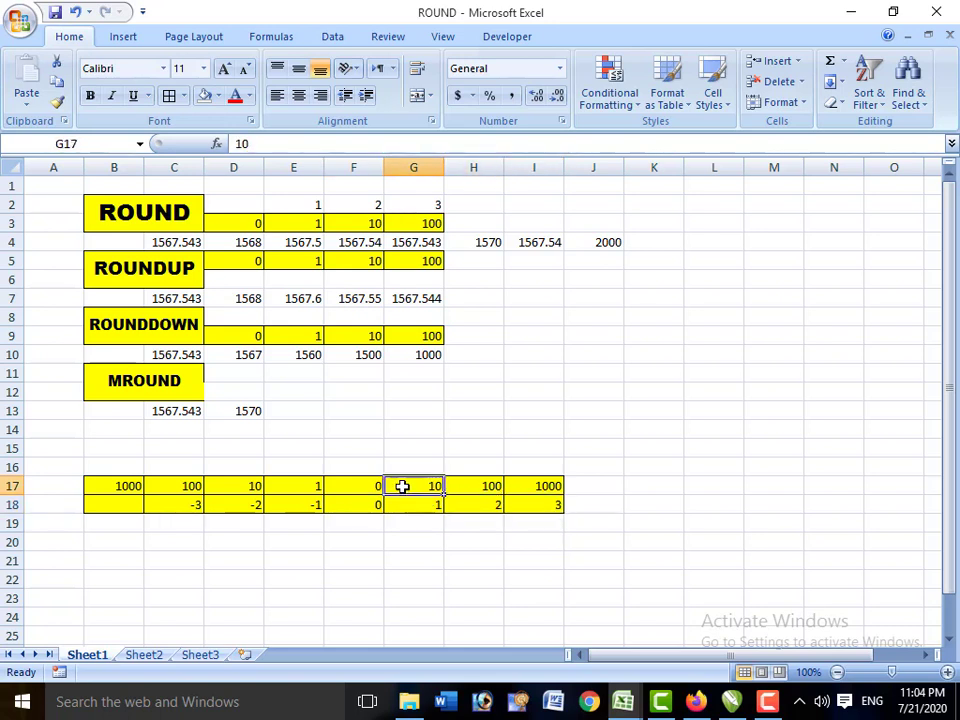
click(476, 492)
click(535, 485)
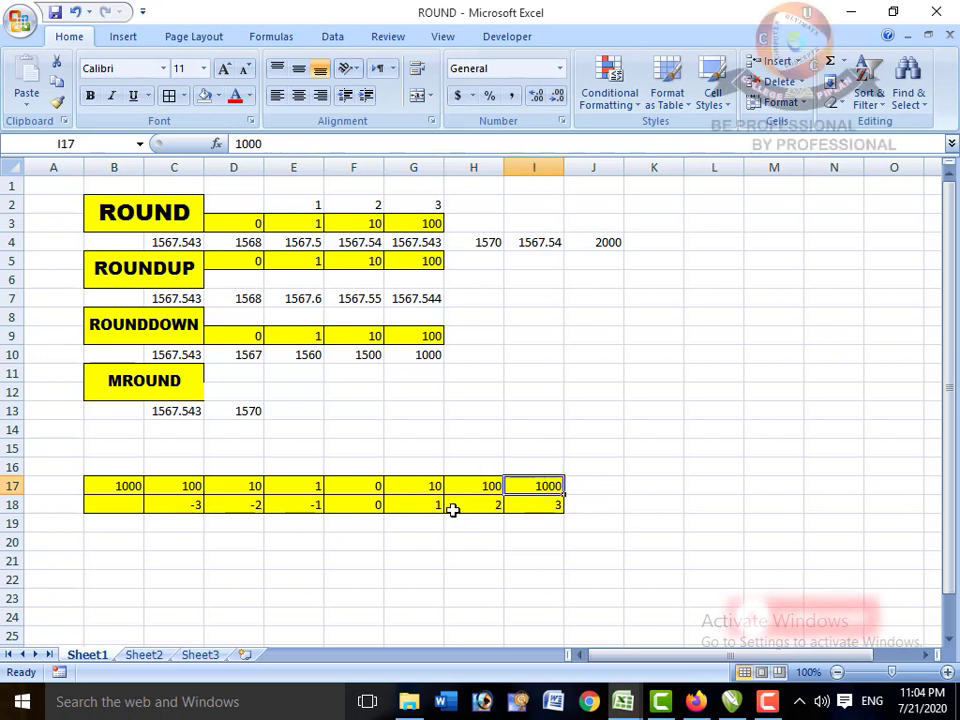
click(372, 508)
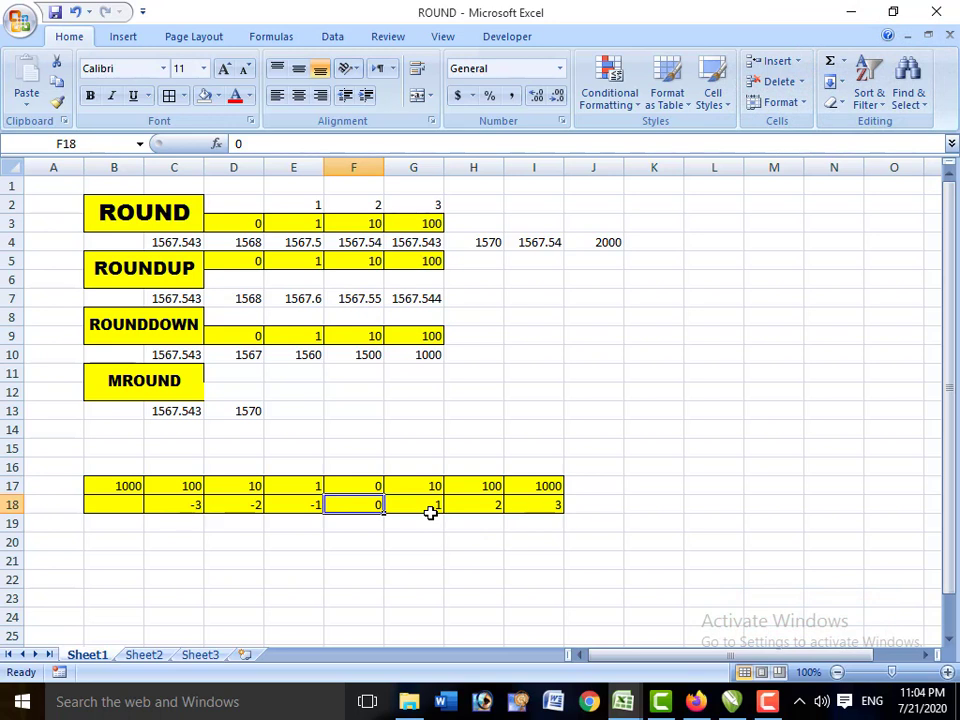
click(431, 506)
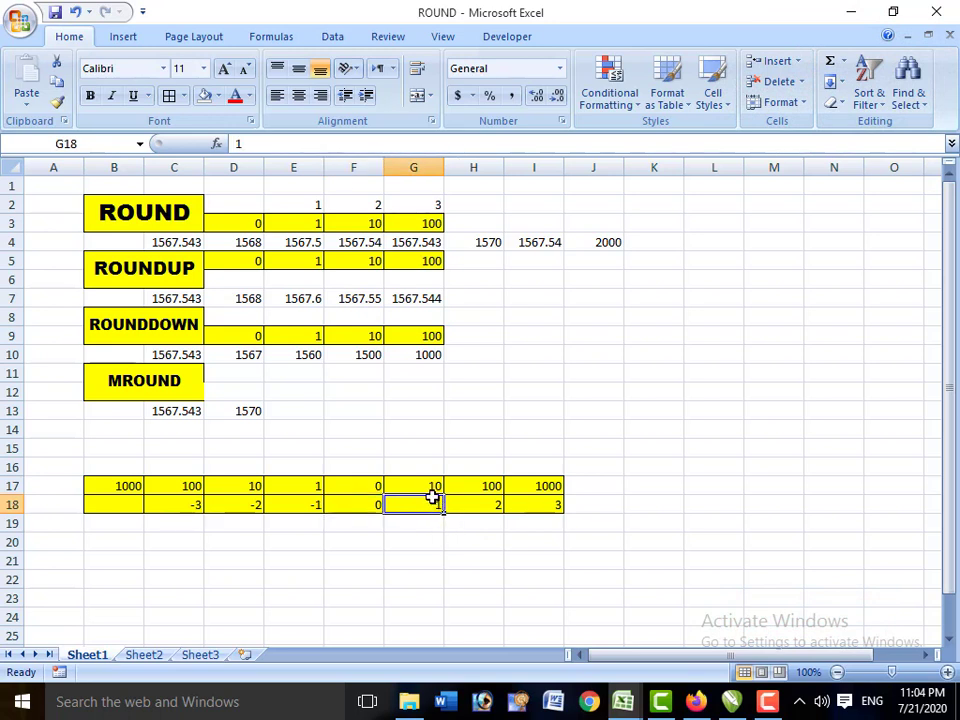
Set cells G17, H17 and I17 to 1, 10 and 100
click(429, 490)
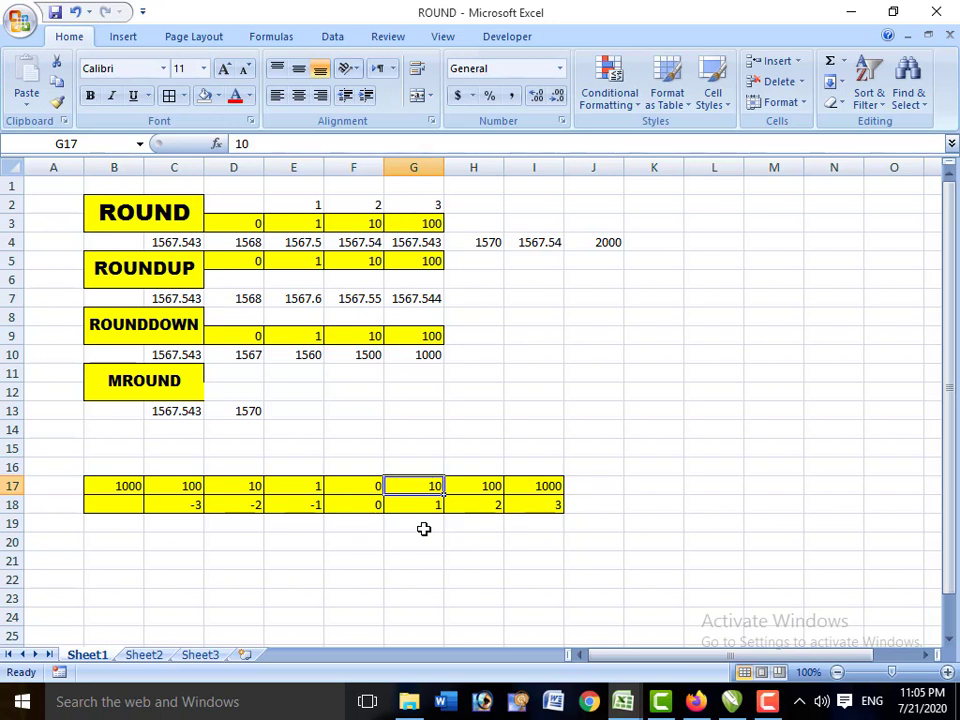
text(1)
key(Tab)
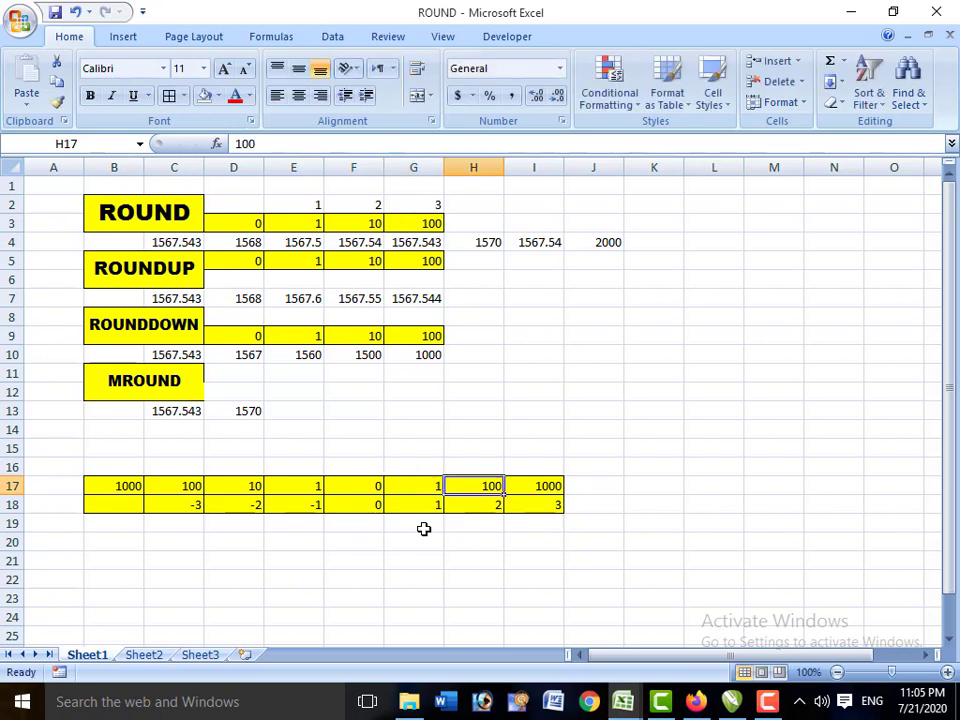
text(10)
key(Tab)
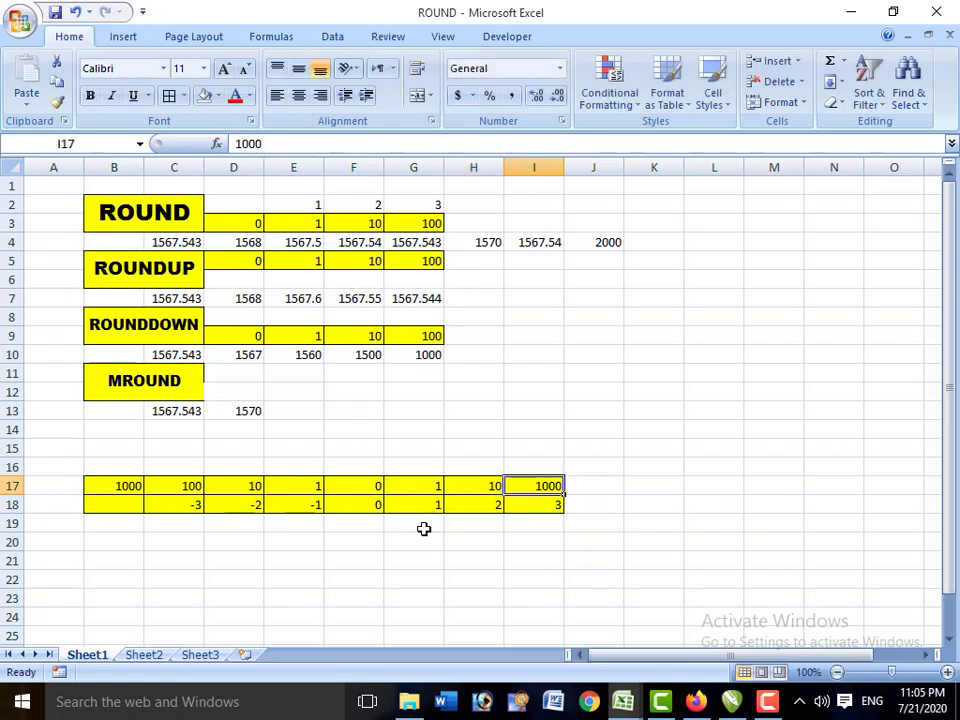
text(100)
key(Return)
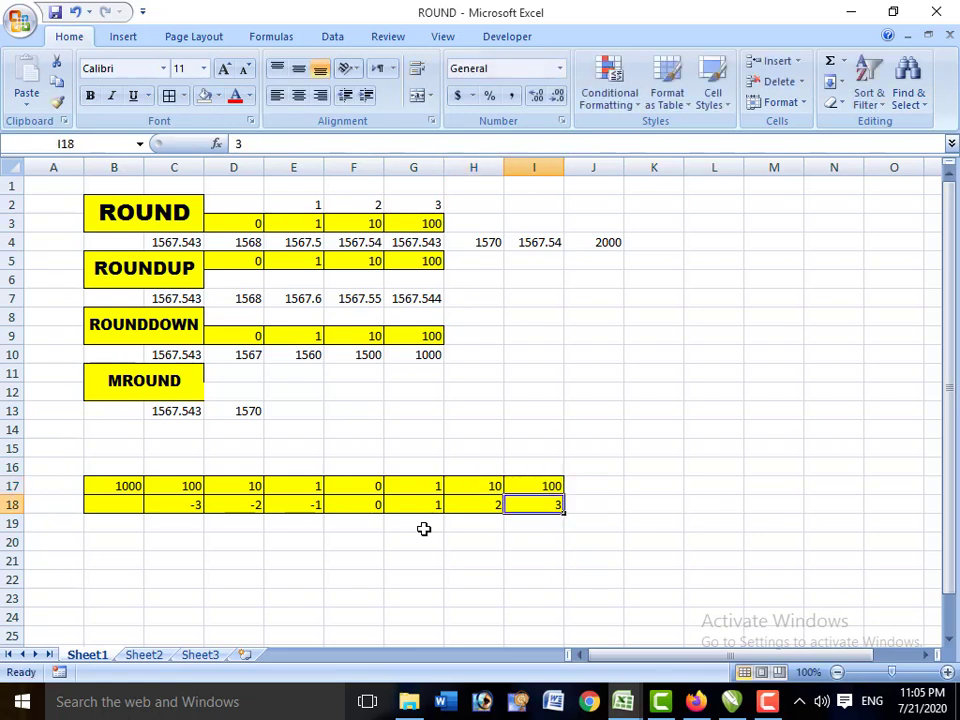
Clear the value from cell B17 at the start of the place-value row
key(Left)
key(Left)
key(Left)
key(Left)
key(Up)
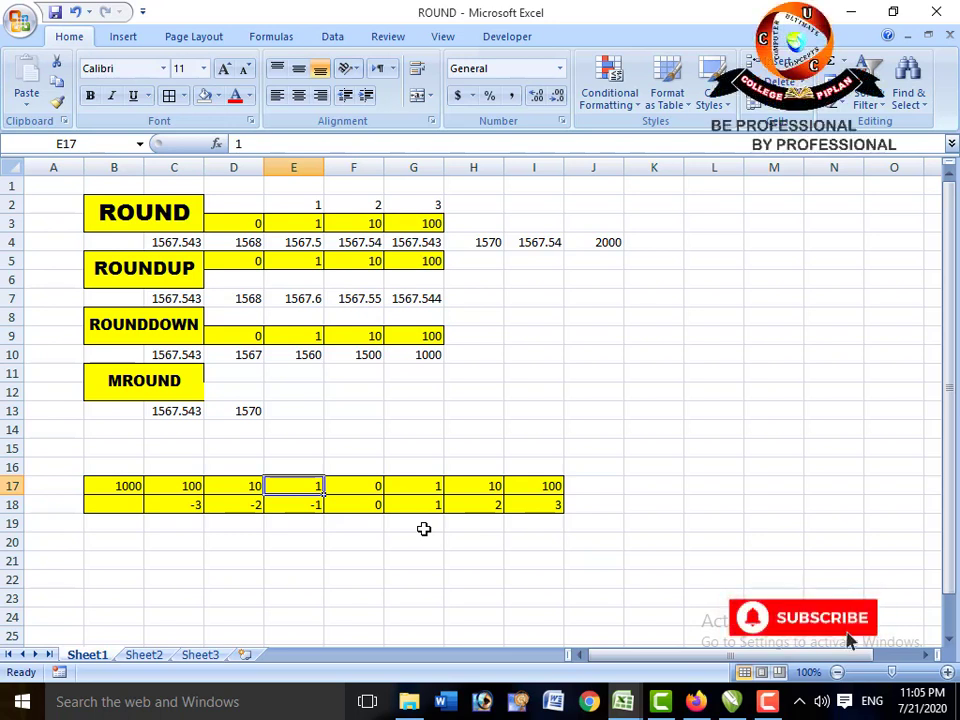
key(Left)
key(Left)
key(Left)
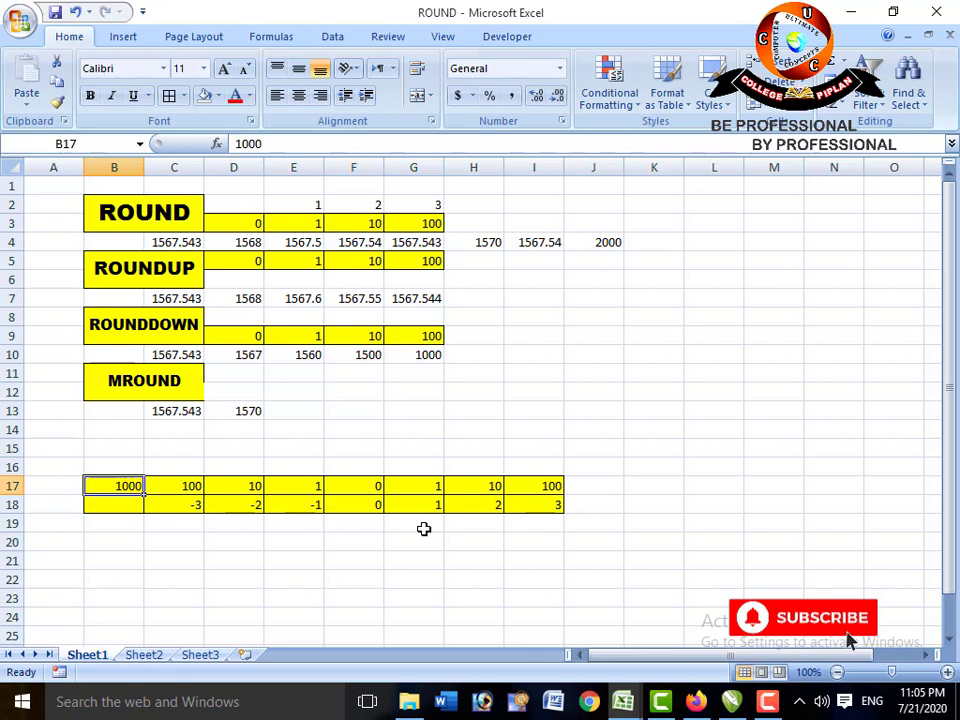
key(Delete)
Review the place values and digit values in rows 17 and 18 alongside the ROUNDDOWN, ROUNDUP and ROUND headings
key(Right)
key(Right)
key(Right)
key(Right)
key(Right)
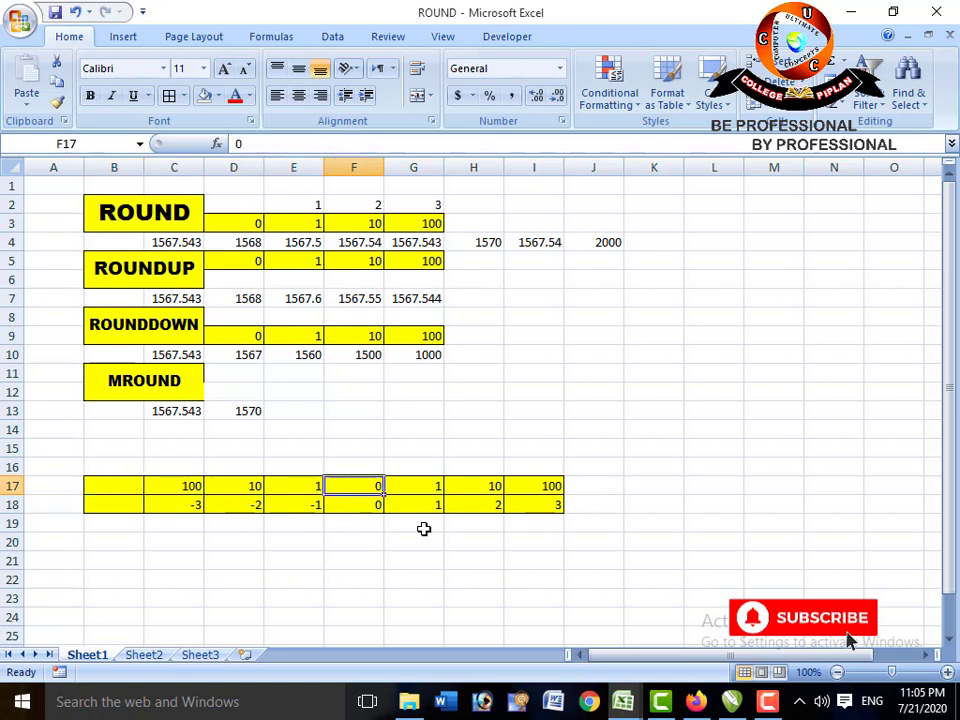
key(Right)
key(Down)
key(Left)
key(Left)
key(Left)
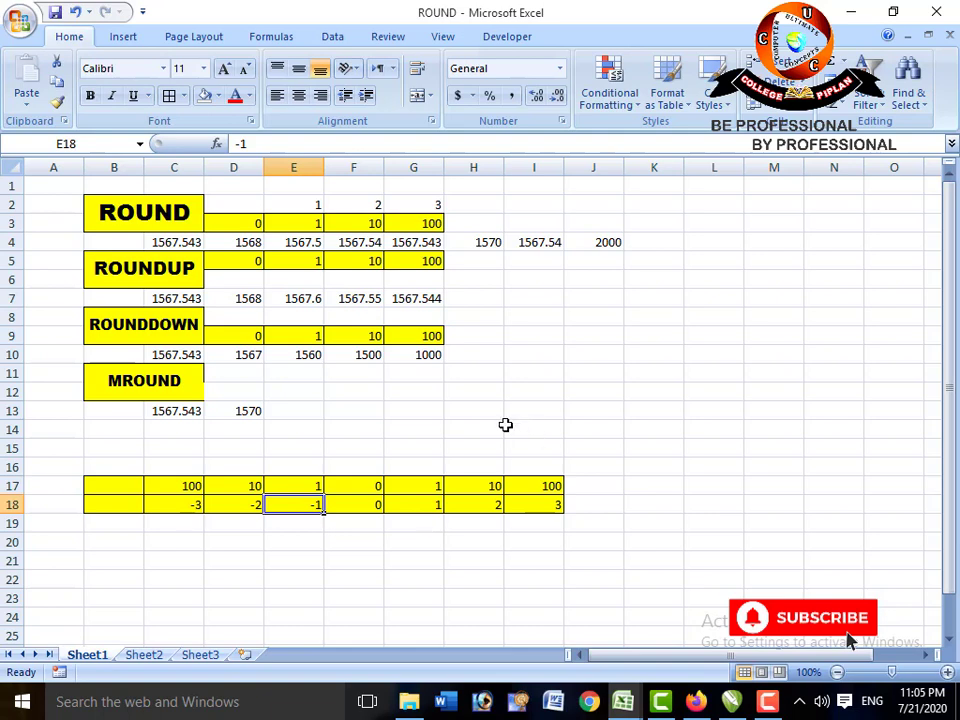
click(193, 324)
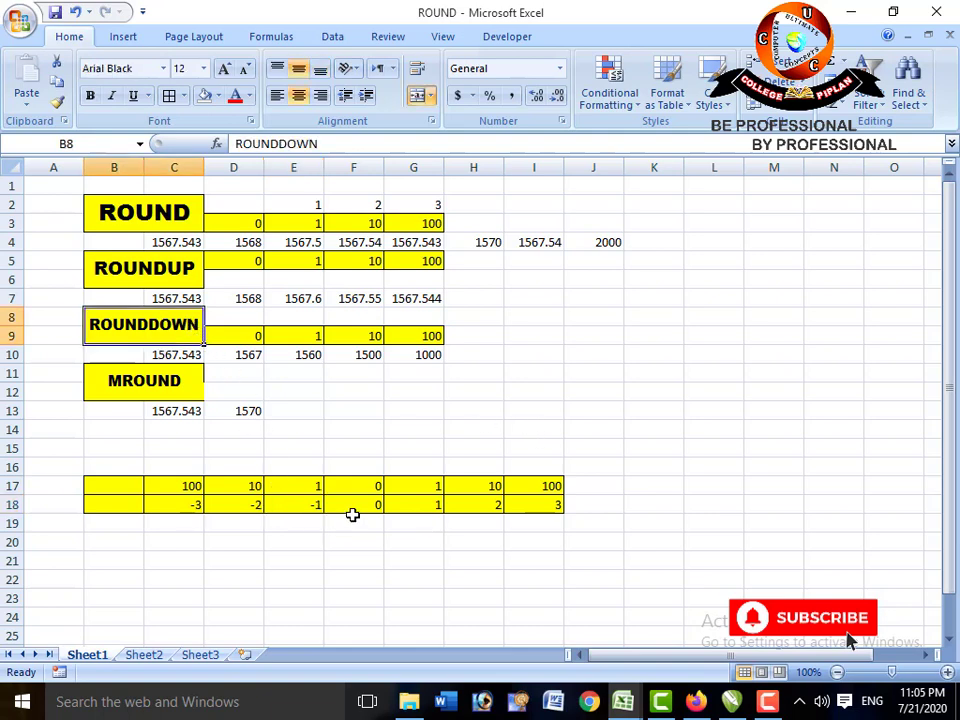
click(416, 505)
click(199, 271)
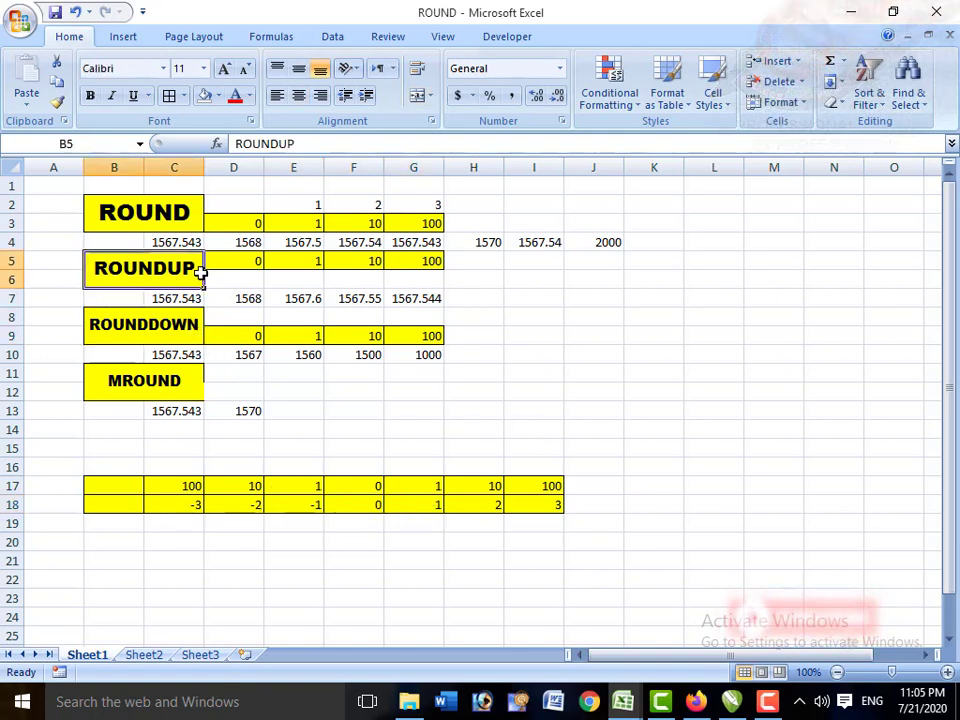
click(193, 216)
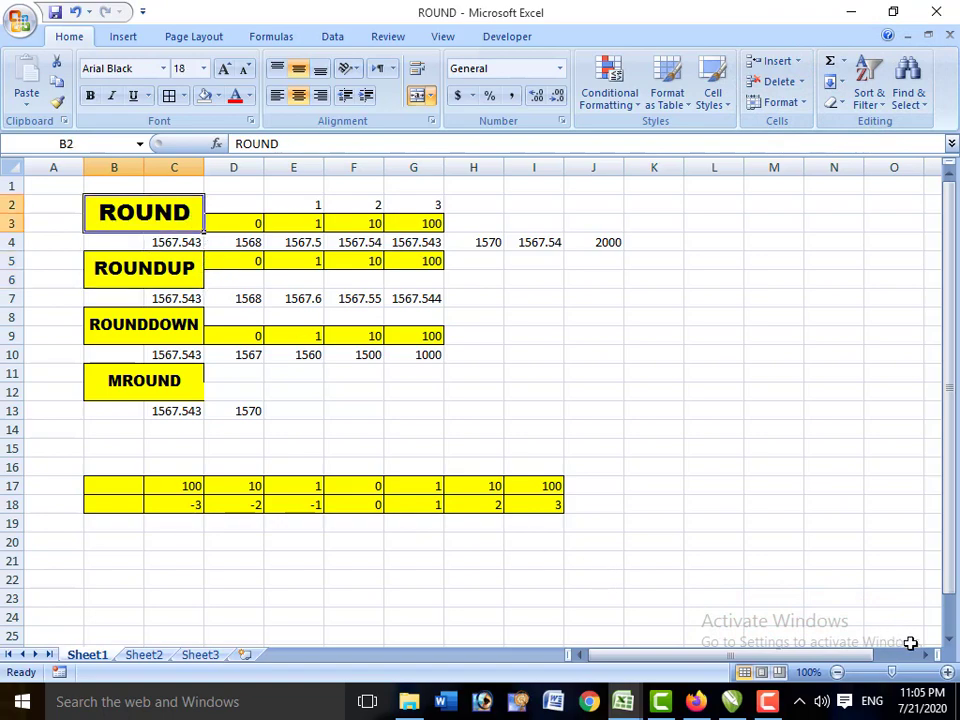
Clear the existing formula from cell D4 in the ROUND section
click(947, 672)
click(947, 672)
click(947, 672)
click(947, 672)
click(947, 672)
click(947, 672)
click(947, 672)
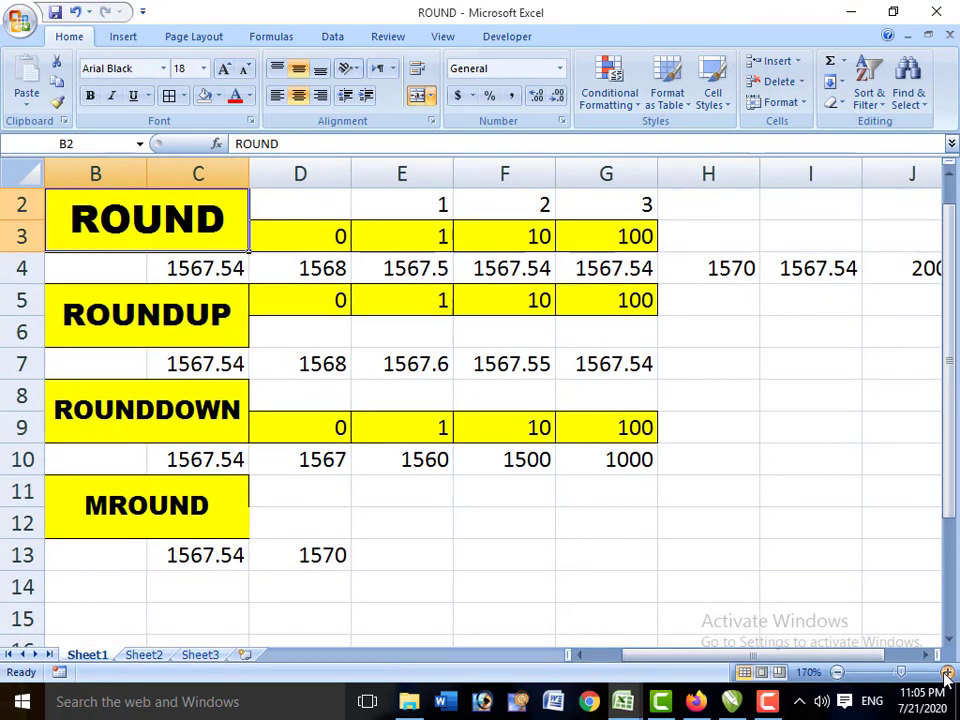
click(947, 672)
click(947, 672)
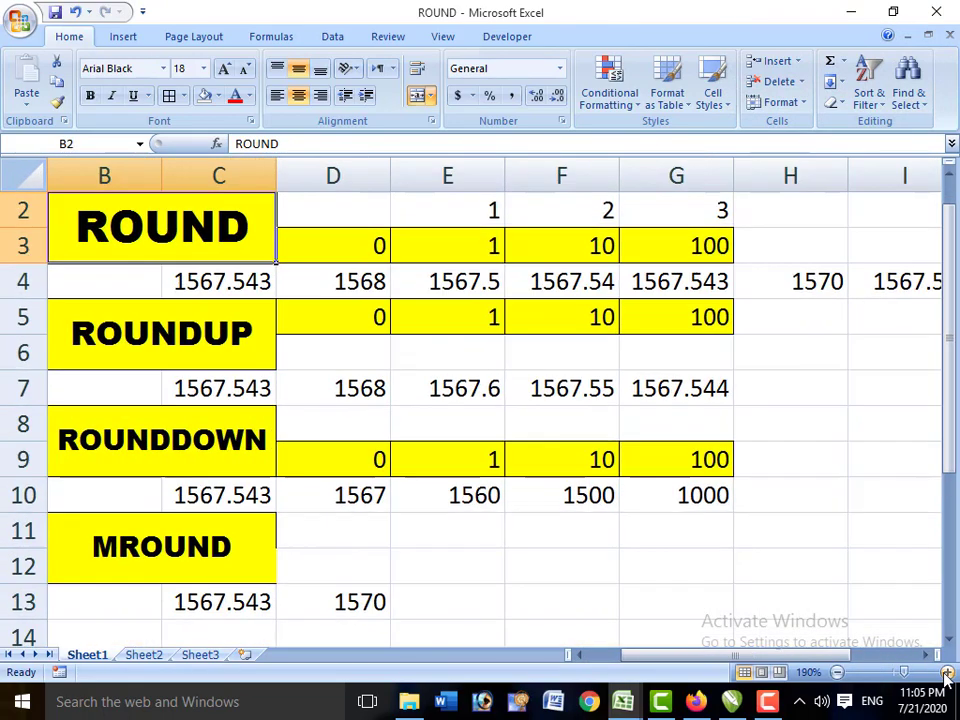
click(232, 279)
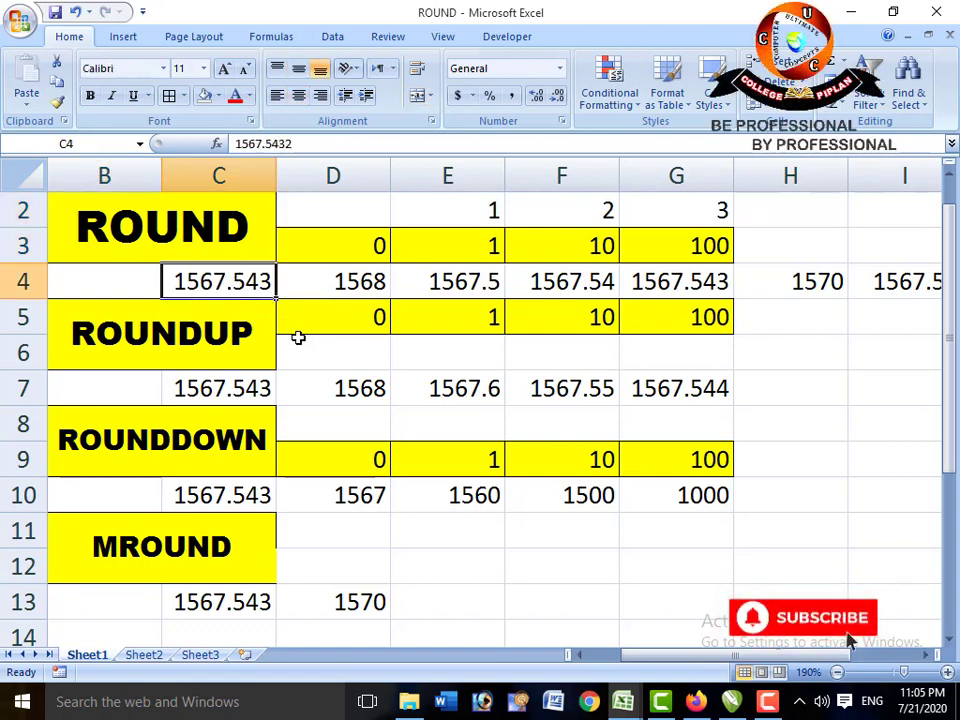
click(343, 289)
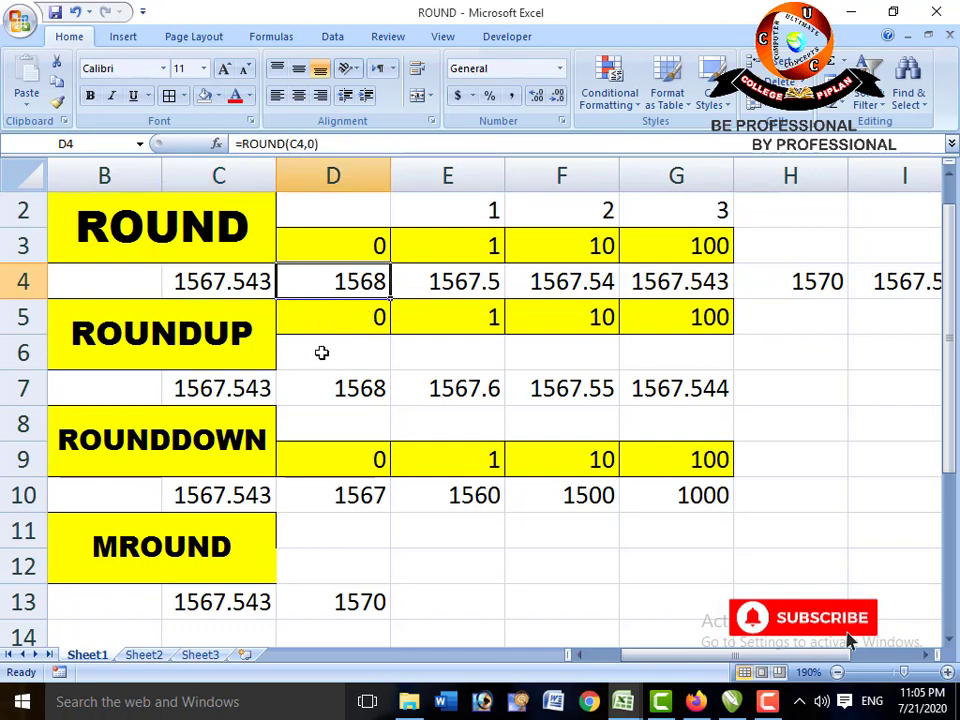
key(Delete)
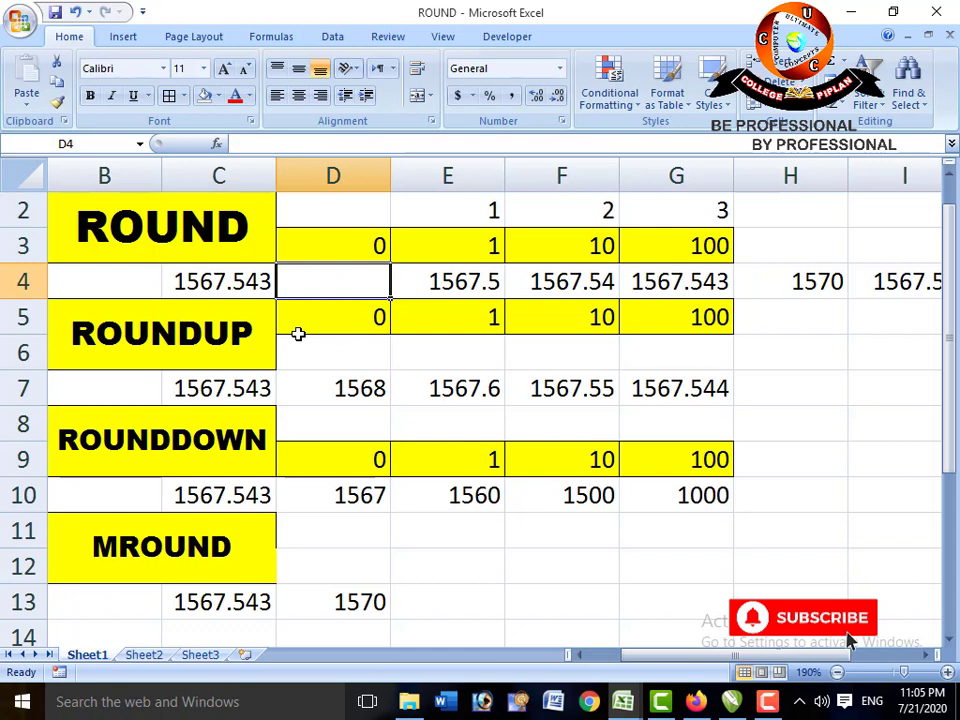
Enter the formula =ROUND(C4,0) in cell D4 to round the number in C4 to zero decimals
text(=R)
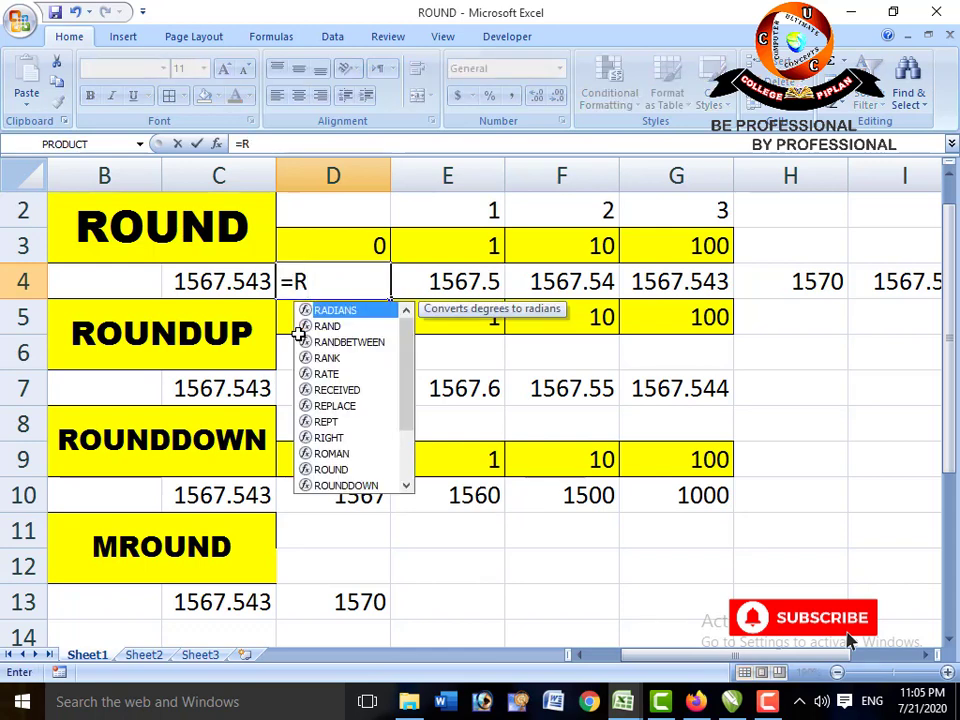
text(OUND()
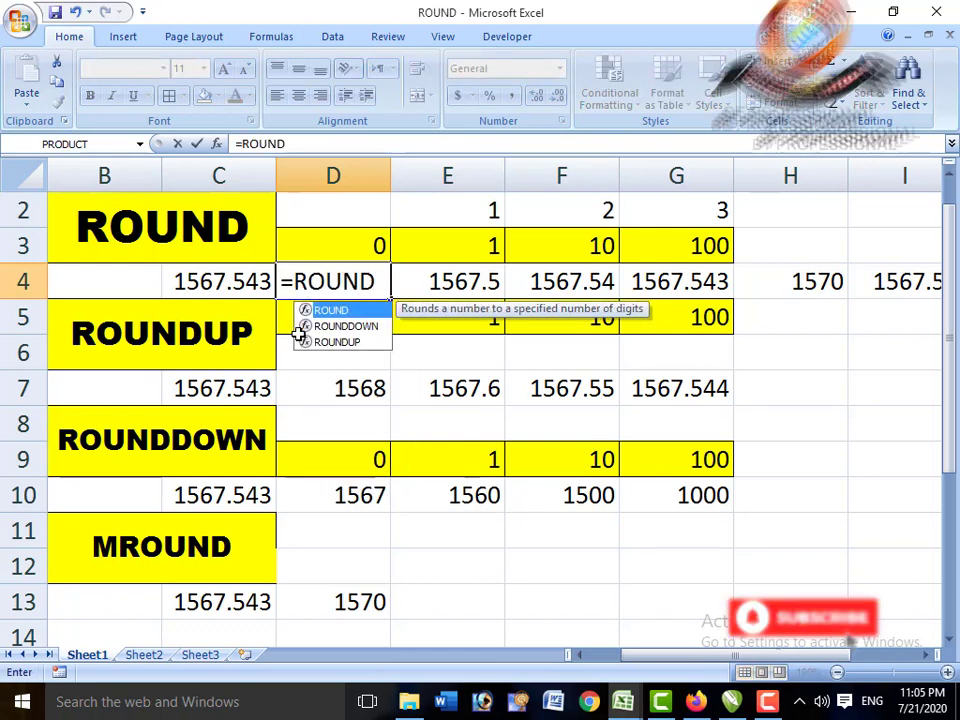
click(228, 284)
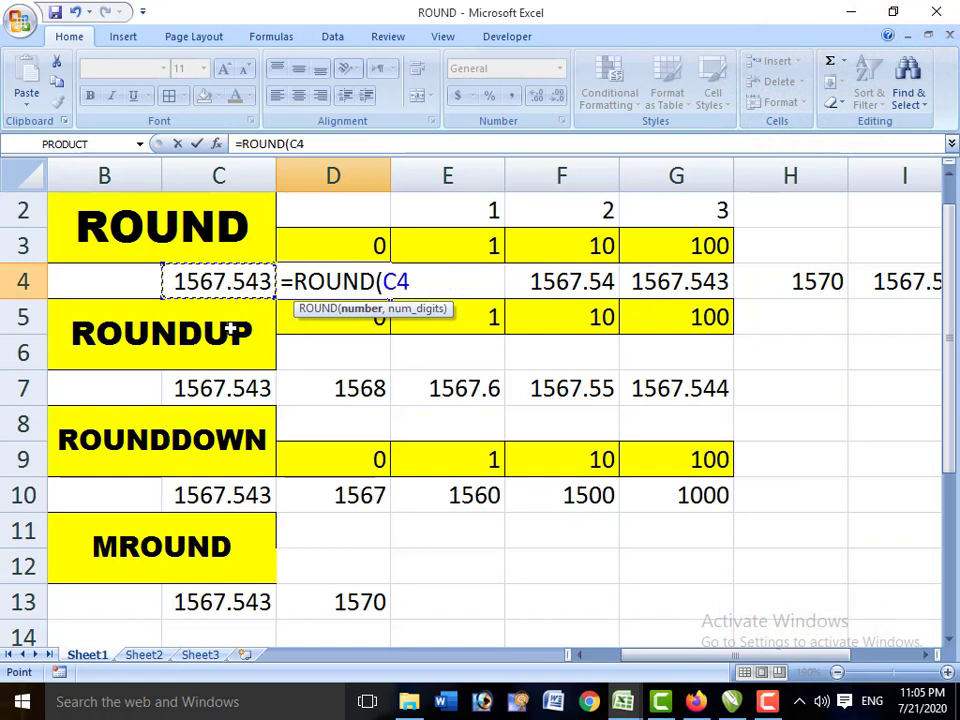
text(,)
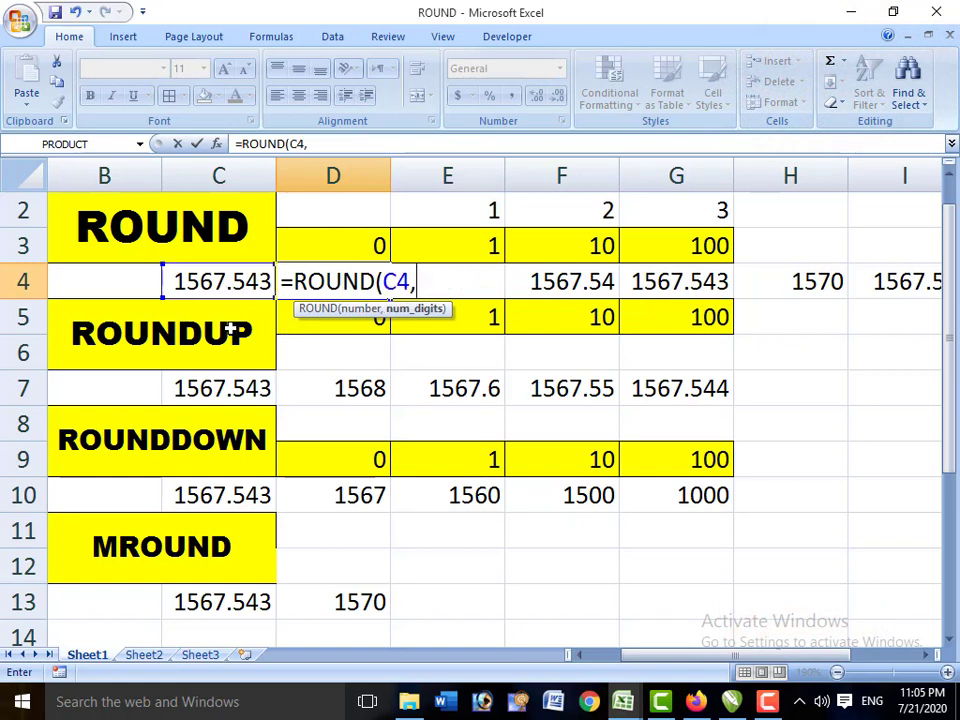
text(0)
key(Return)
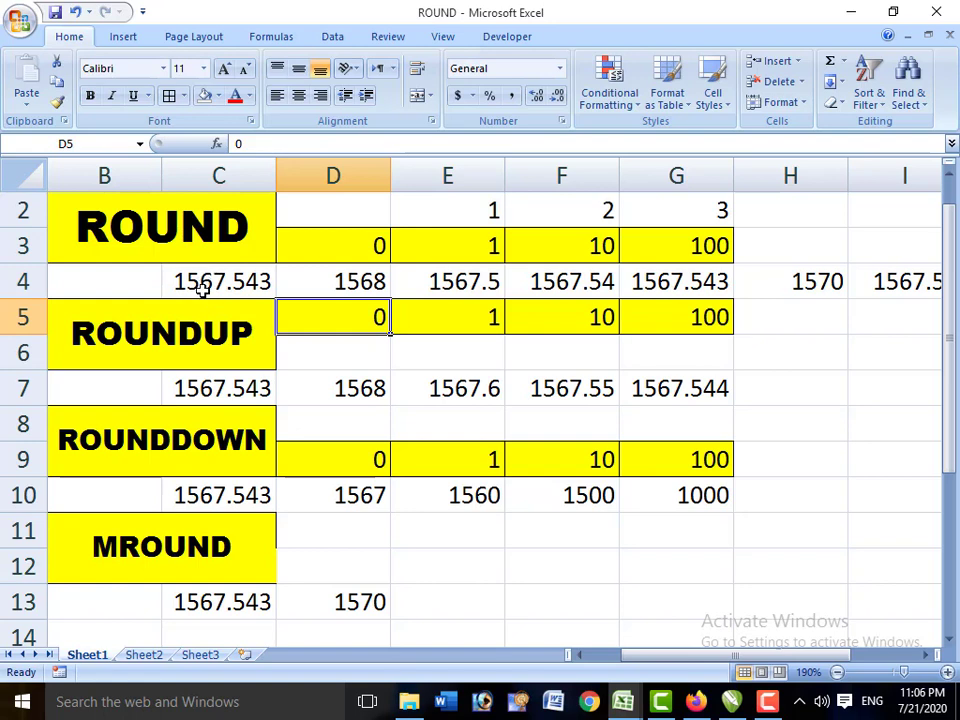
click(343, 280)
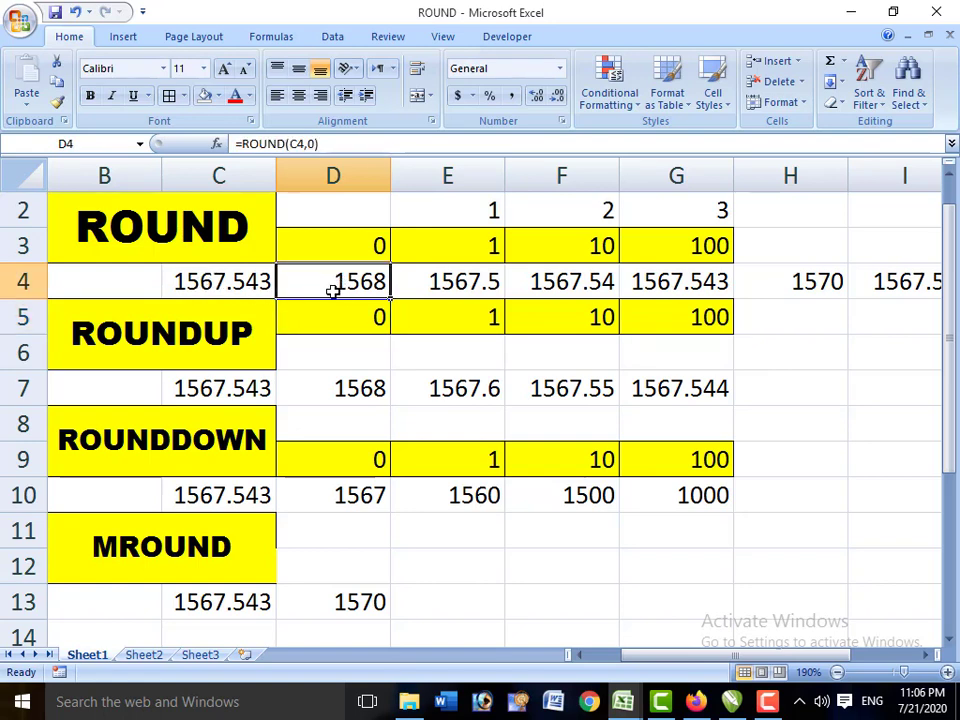
Replace the contents of cell E4 with the formula =ROUND(C4,1) to round the number to one decimal
click(445, 285)
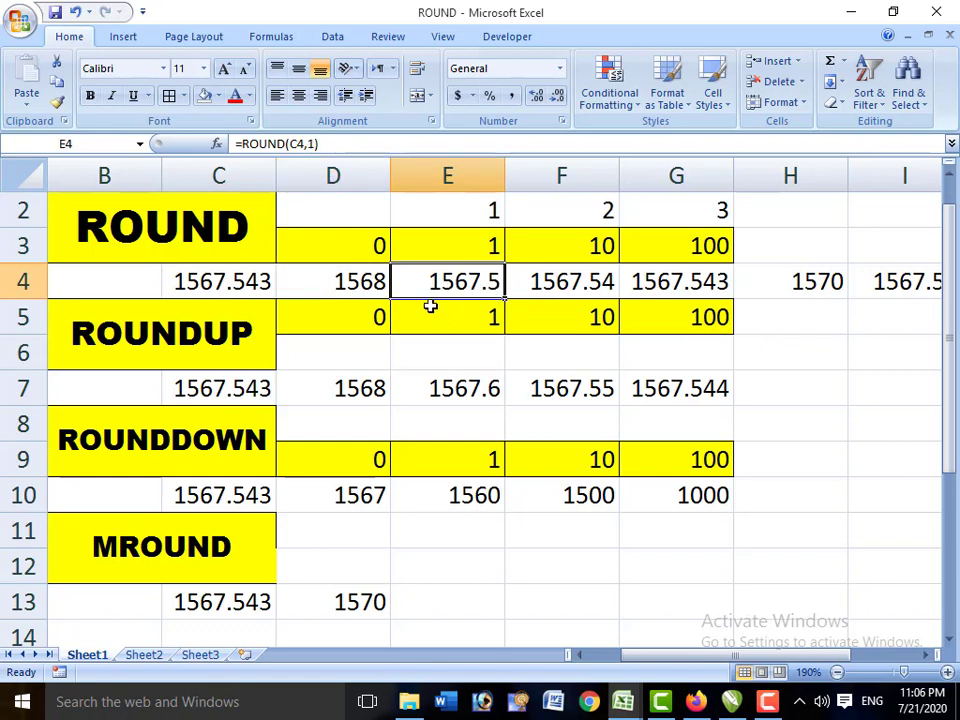
key(Delete)
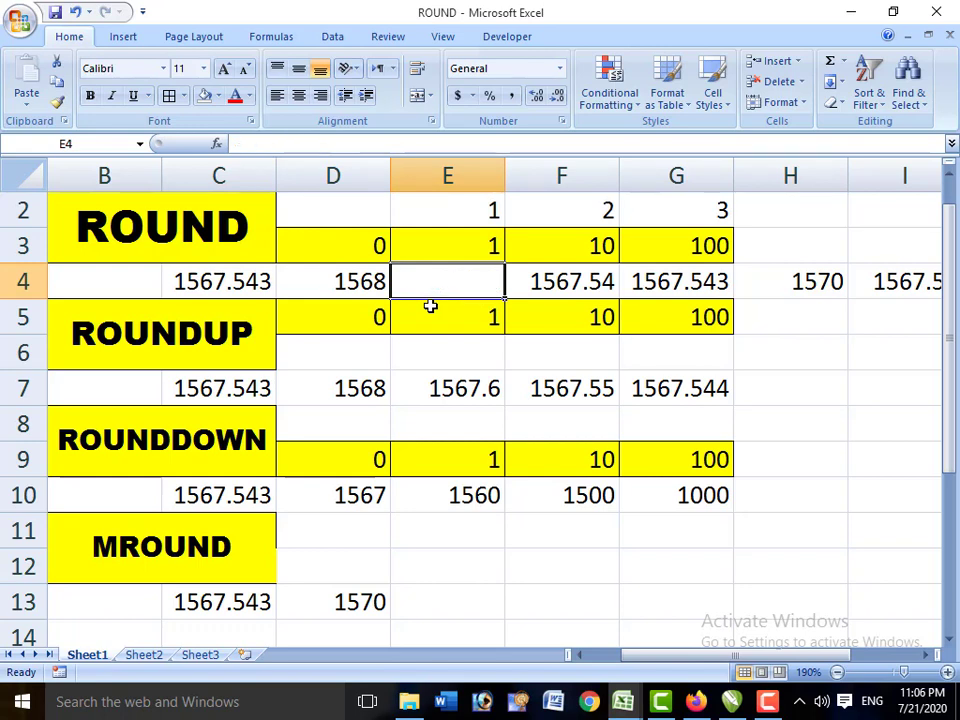
text(=ROUND()
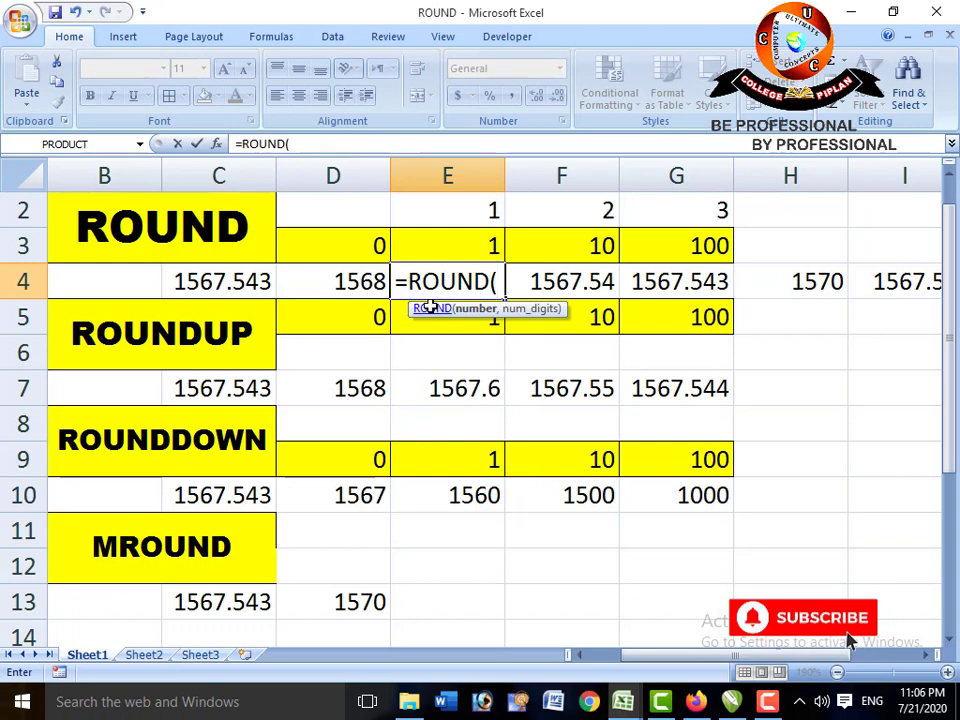
click(230, 288)
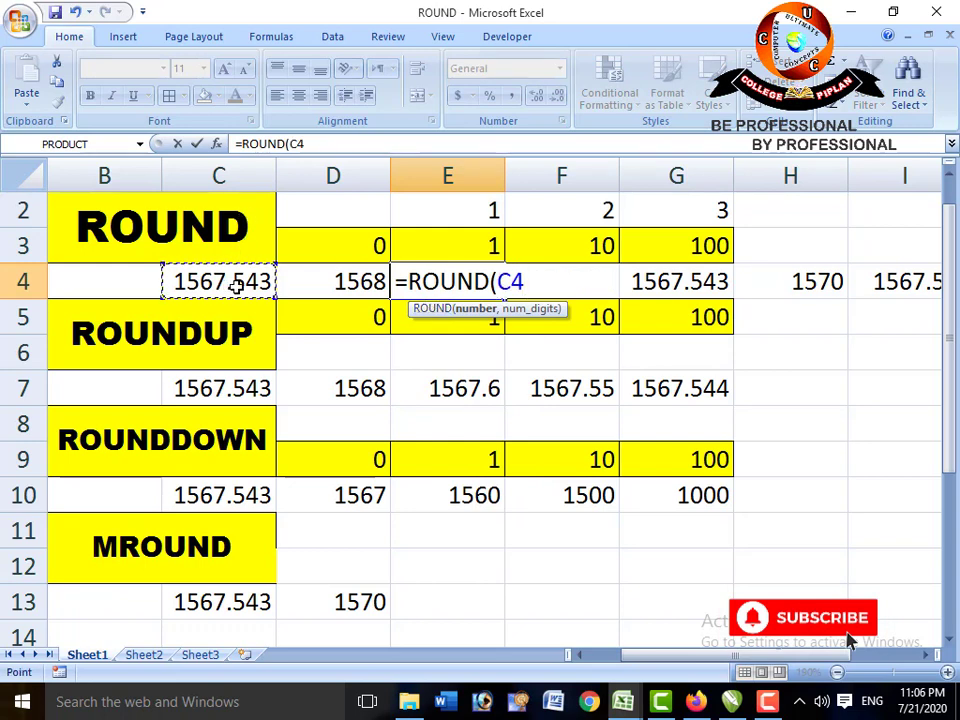
text(,)
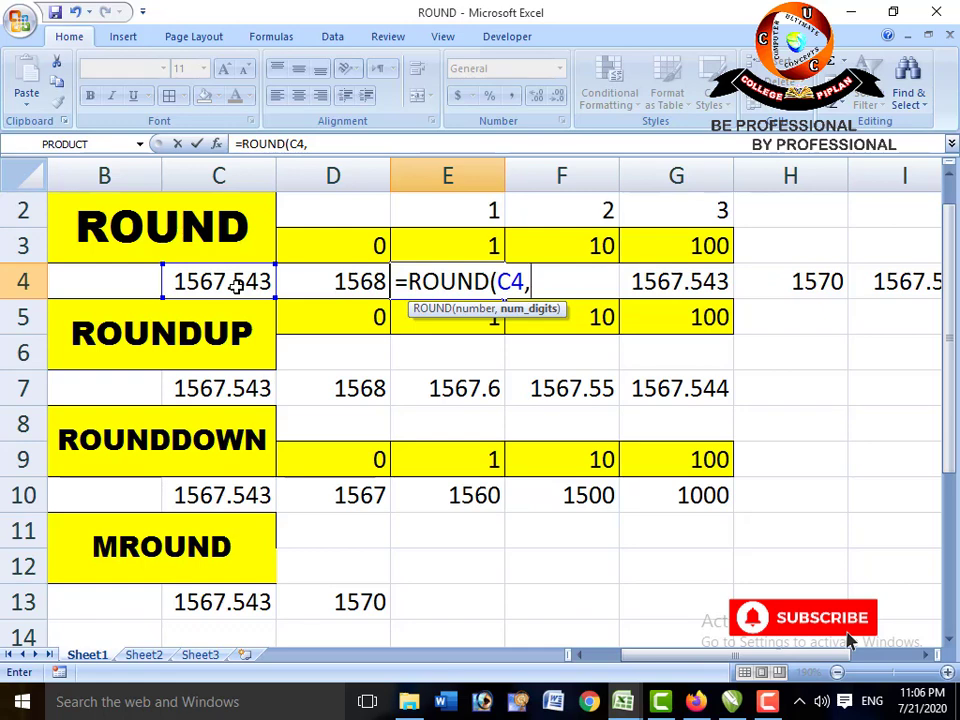
text(1))
key(Return)
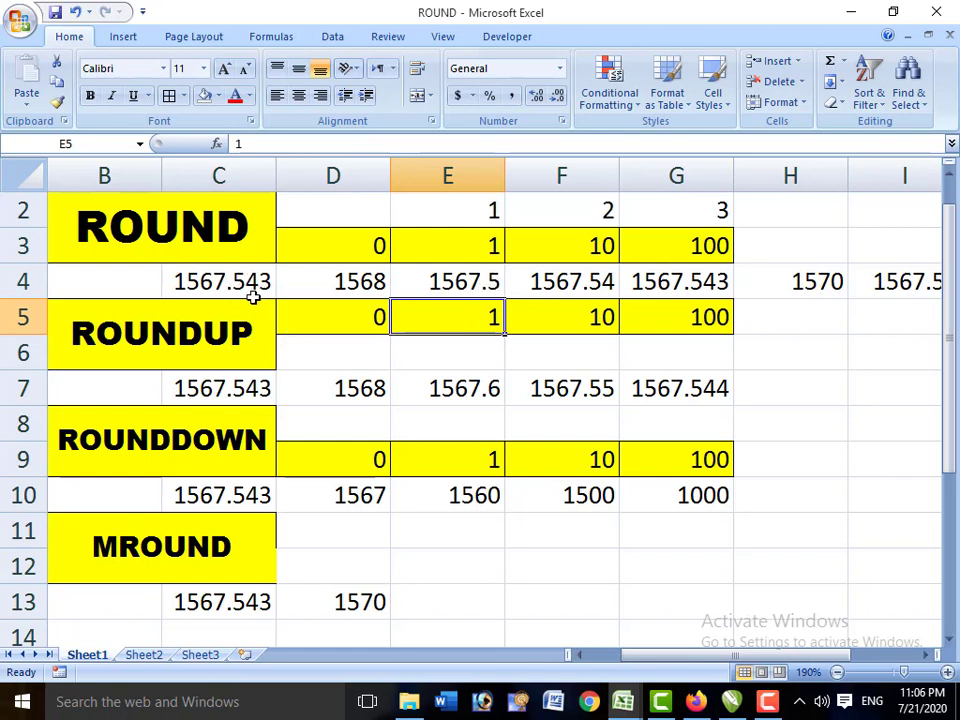
Clear cell F4 and re-enter the formula =ROUND(C4,2) to round the number to two decimals
click(527, 281)
key(Delete)
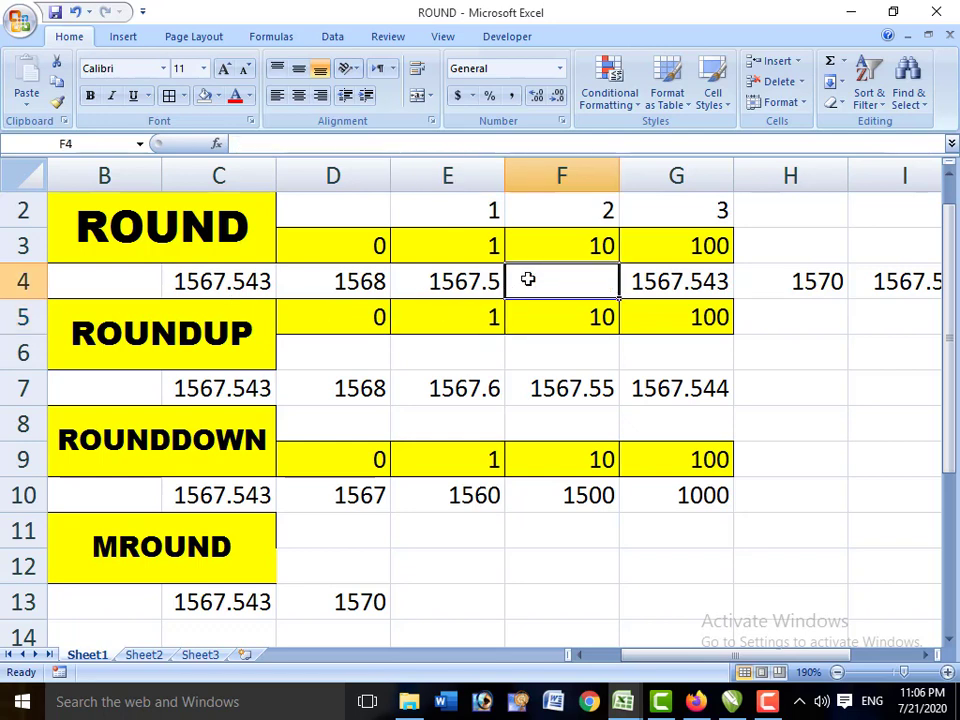
text(=RO)
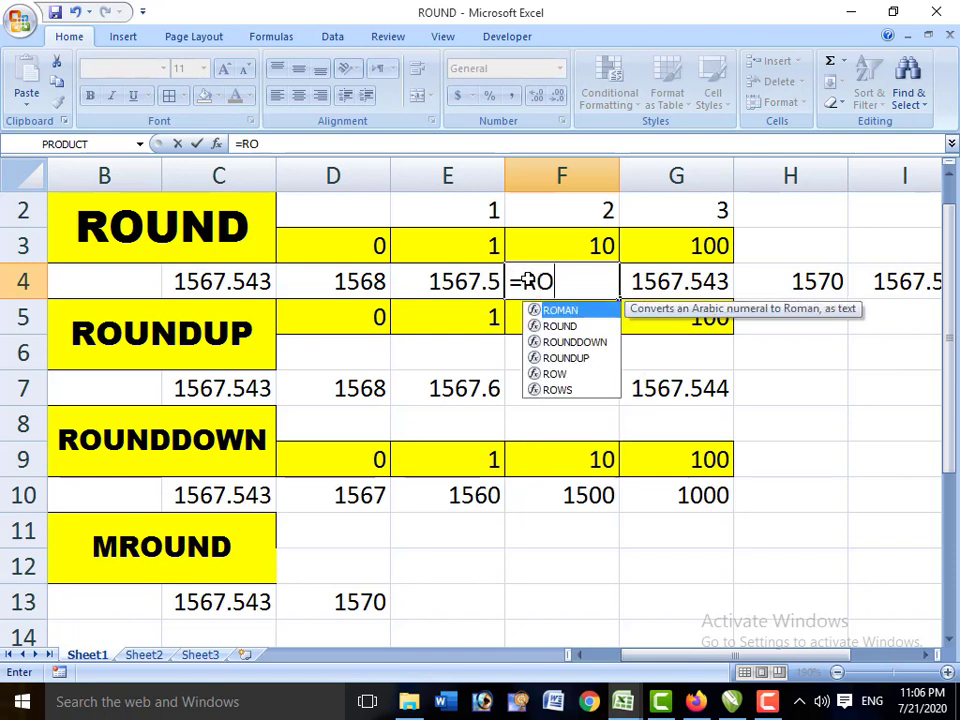
text(UND()
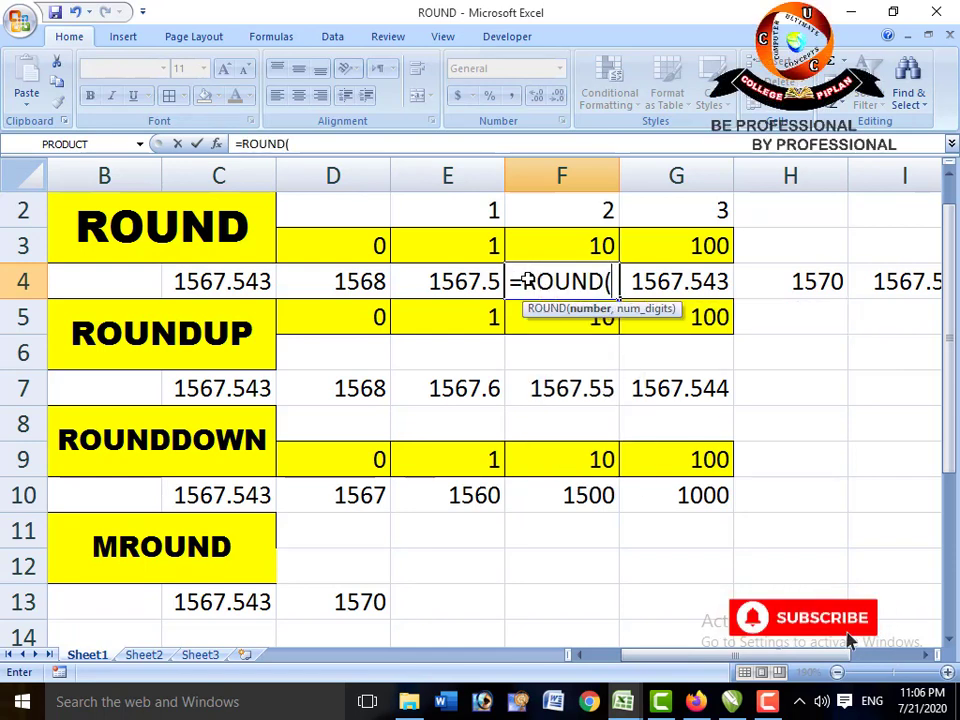
click(213, 274)
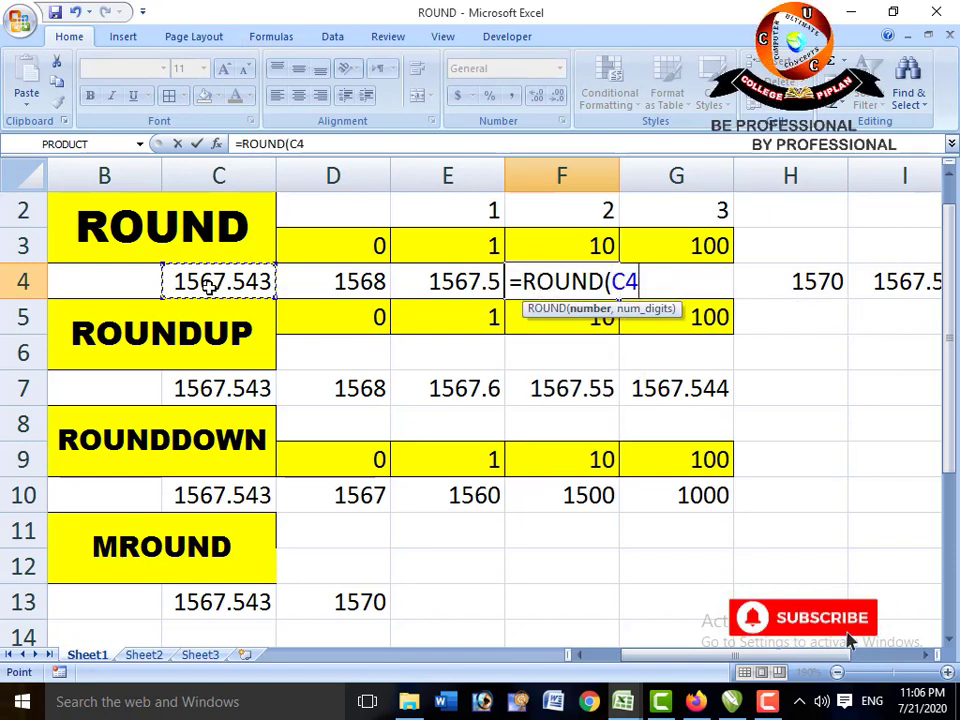
text(,)
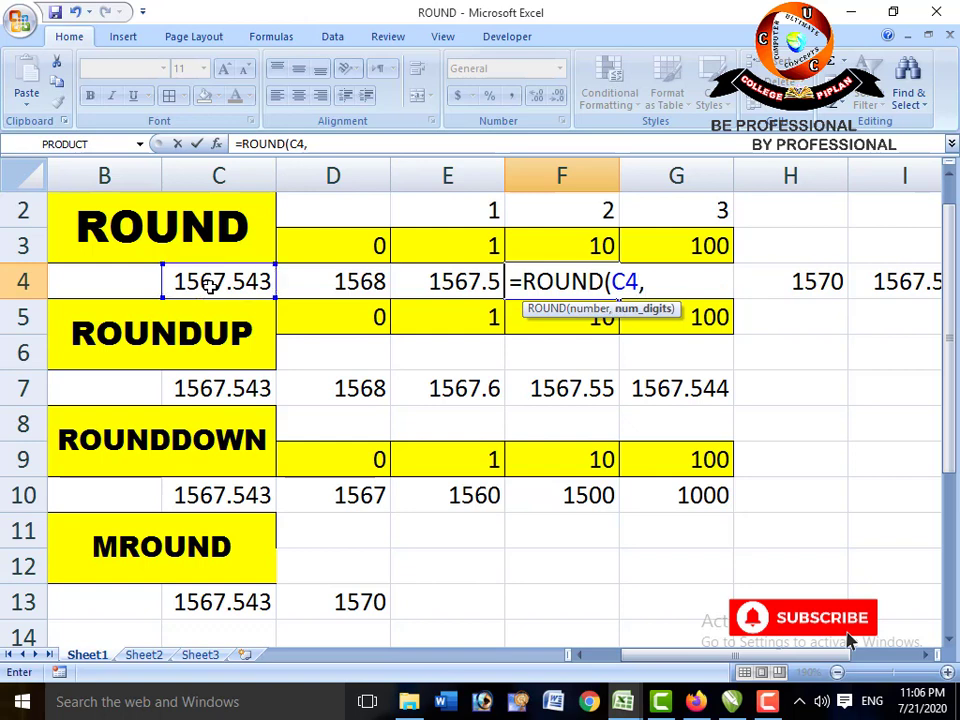
text(2))
key(Return)
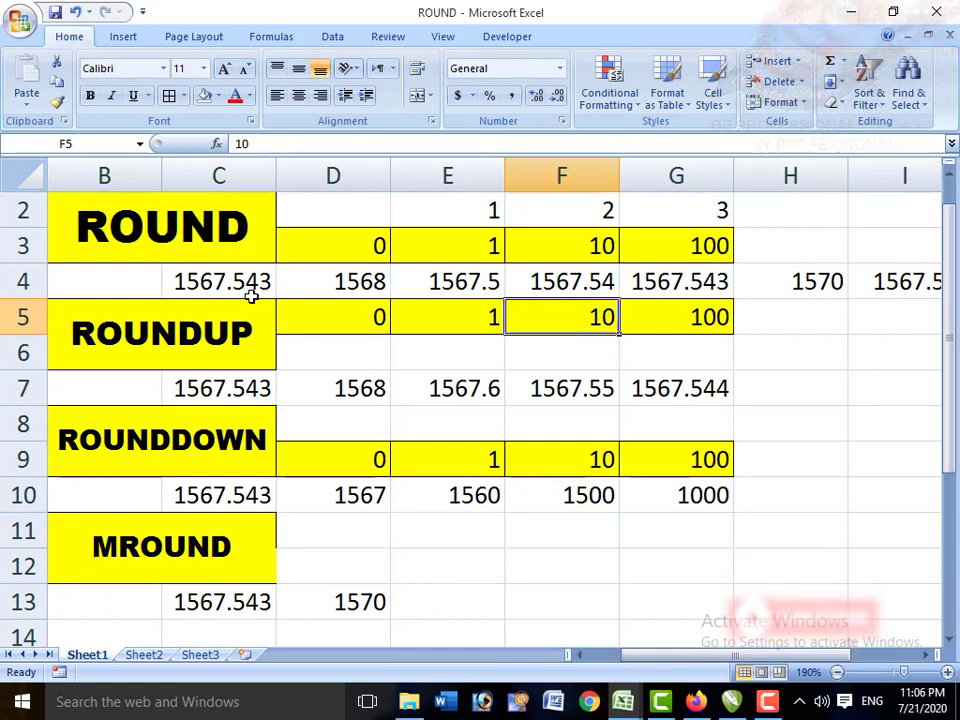
Clear cell G4 and rebuild its formula as =ROUND(C4,3) to round the number to three decimals
click(652, 285)
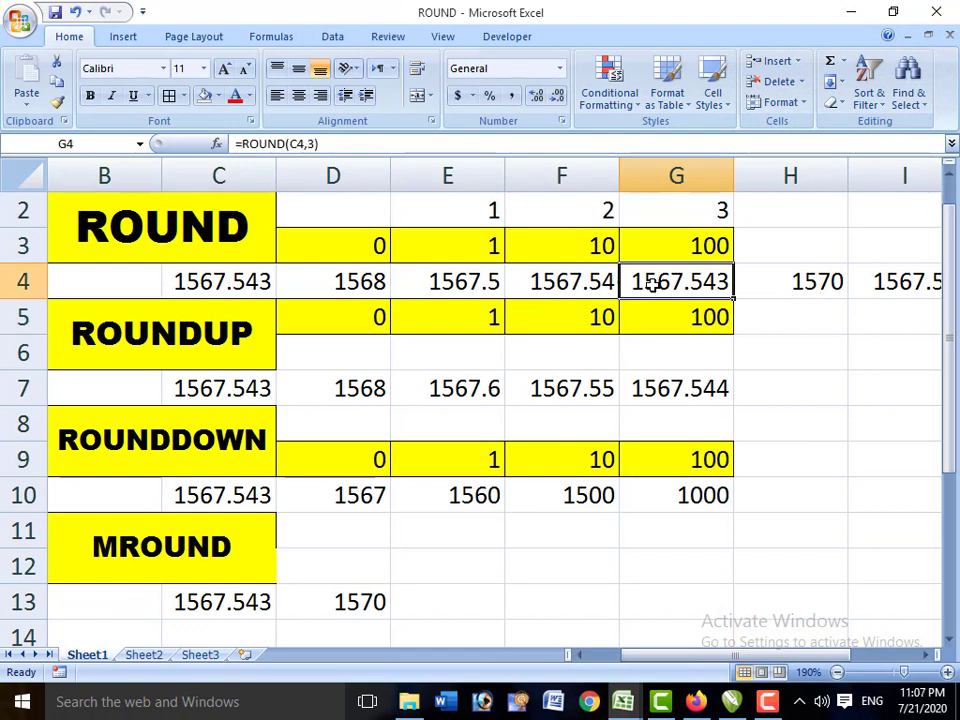
key(Delete)
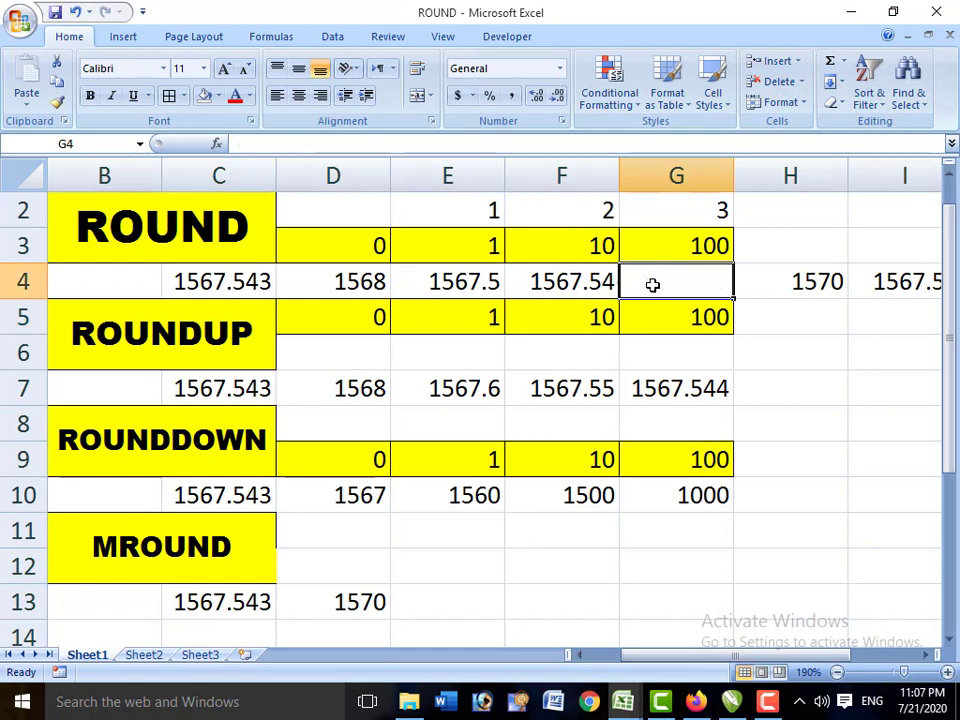
text(=ROUN)
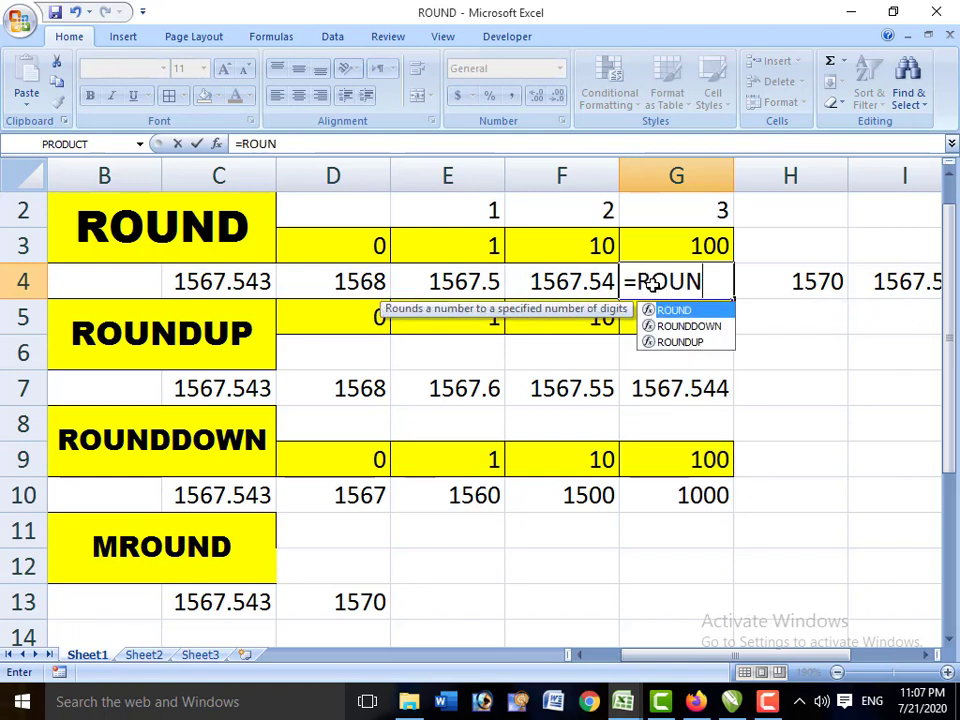
text(D()
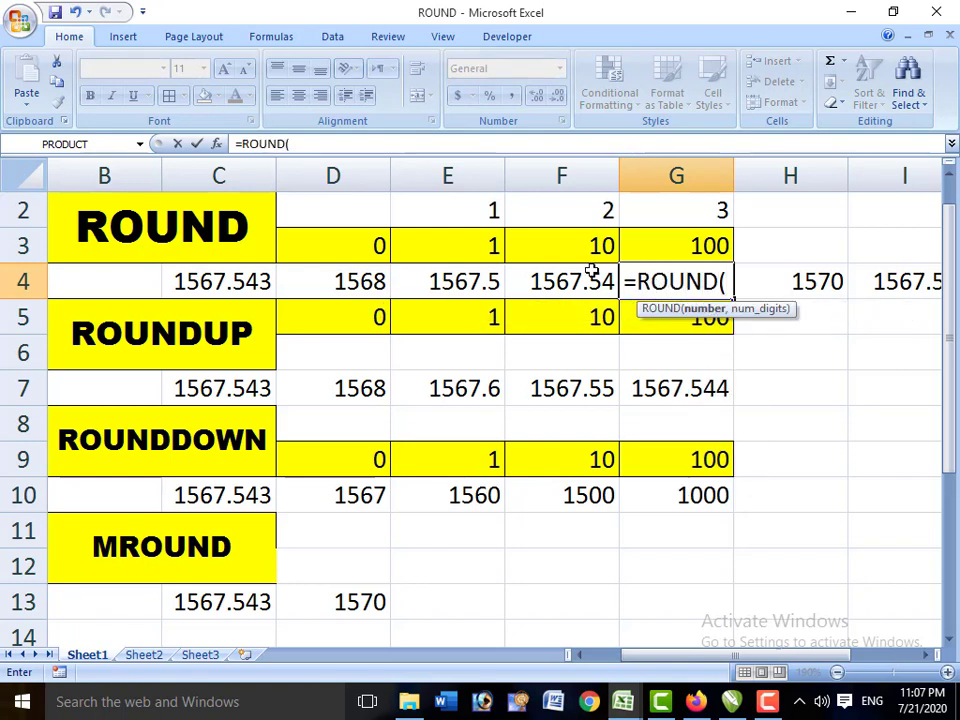
click(235, 280)
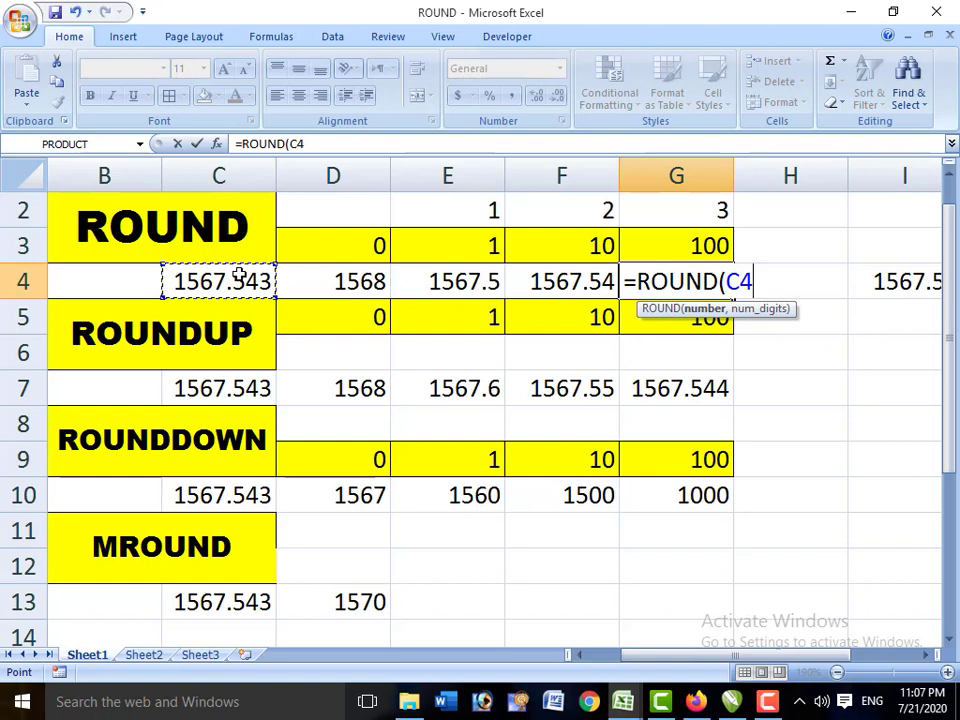
text(,3)
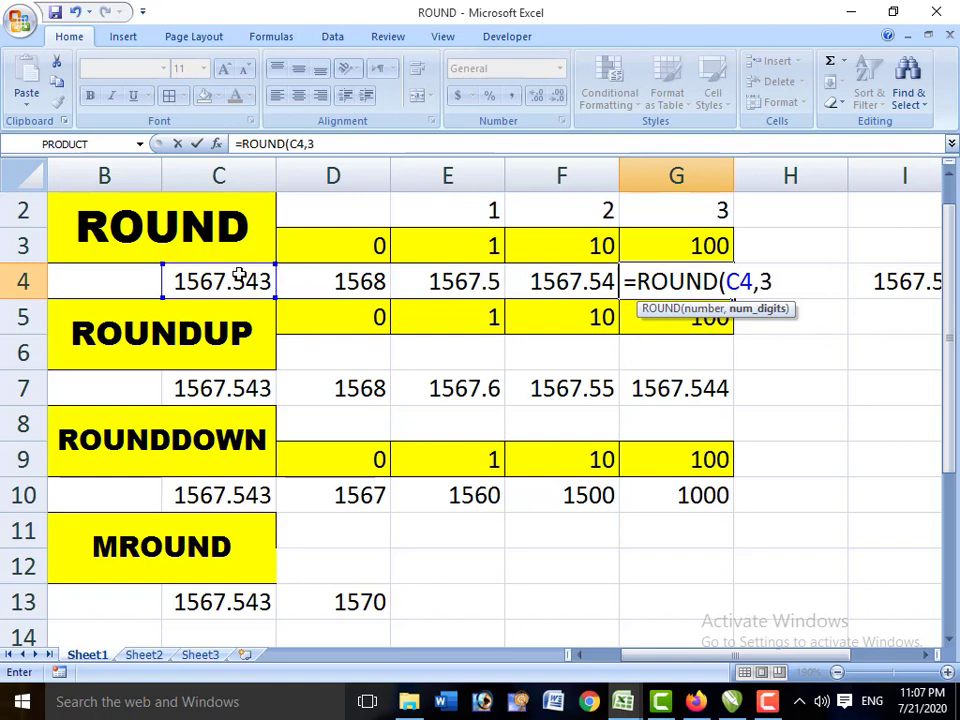
text())
key(Return)
key(Up)
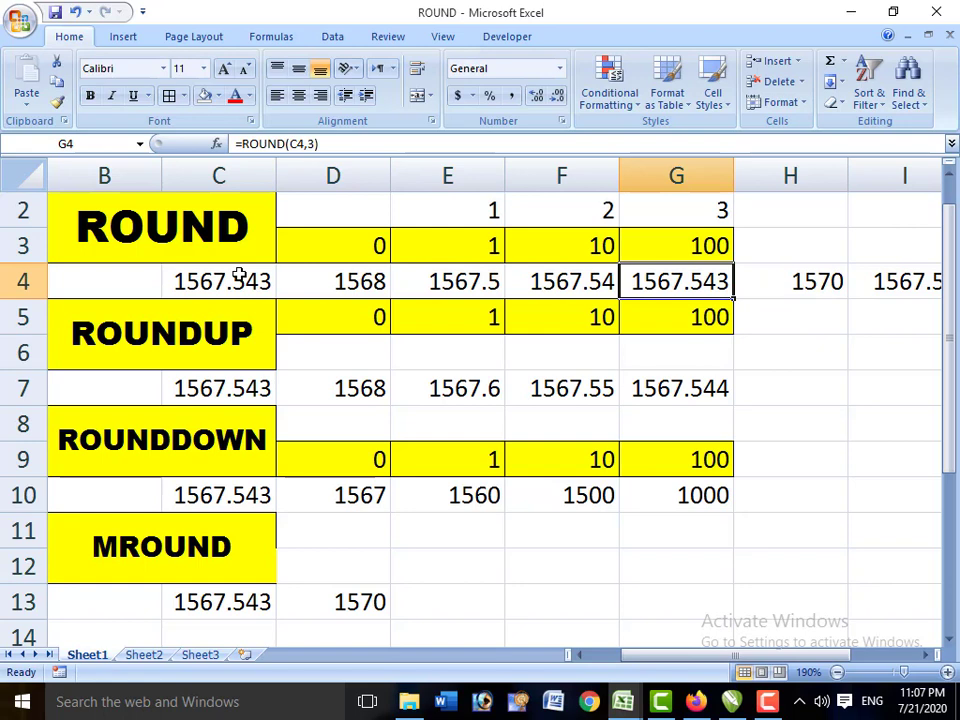
key(Left)
key(Right)
key(Right)
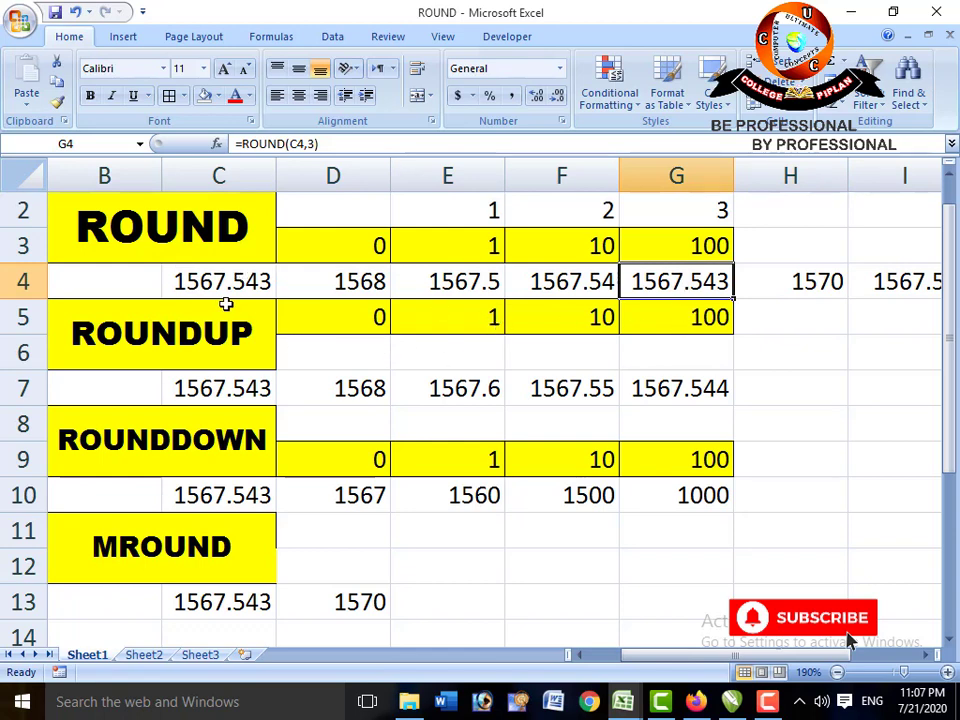
Clear the existing ROUNDUP formulas from cells D7 to G7
scroll(225, 300, down, 1)
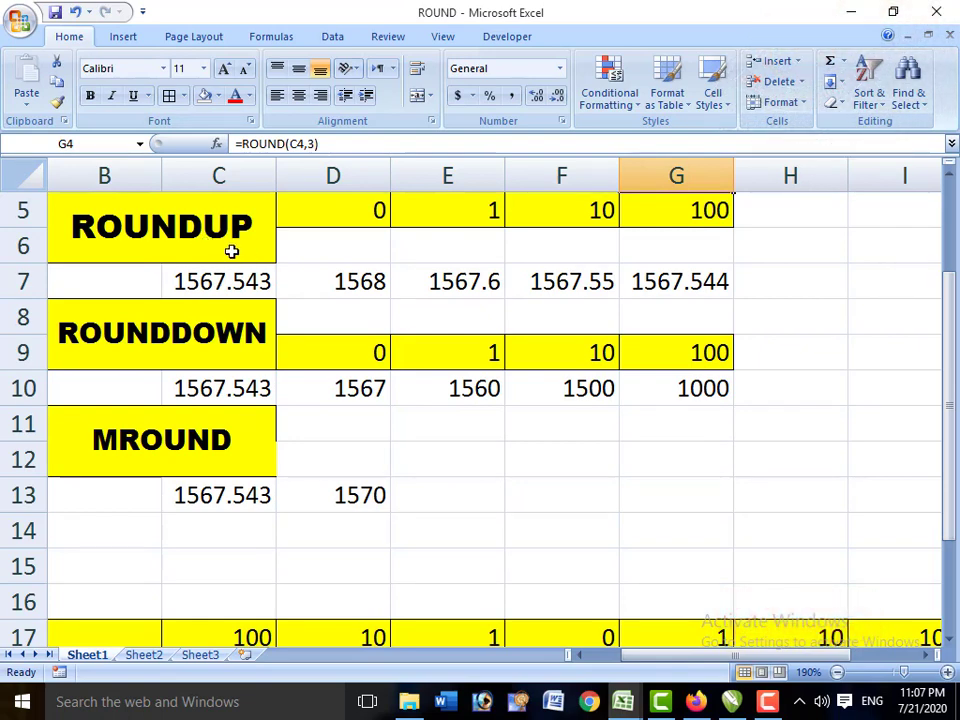
drag(318, 278, 647, 284)
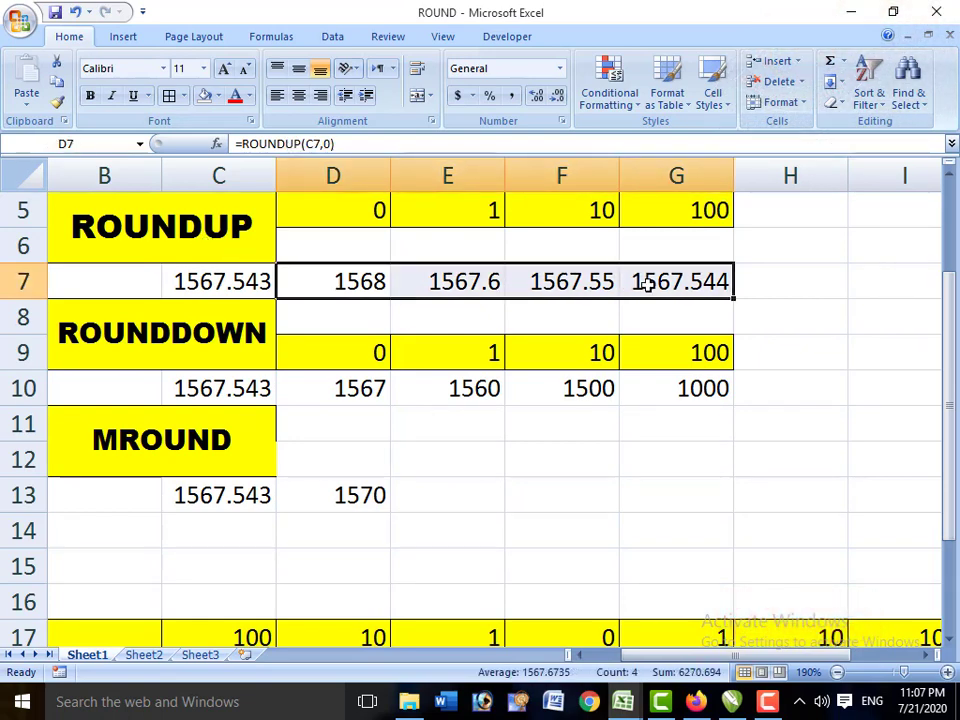
key(Delete)
key(Left)
key(Right)
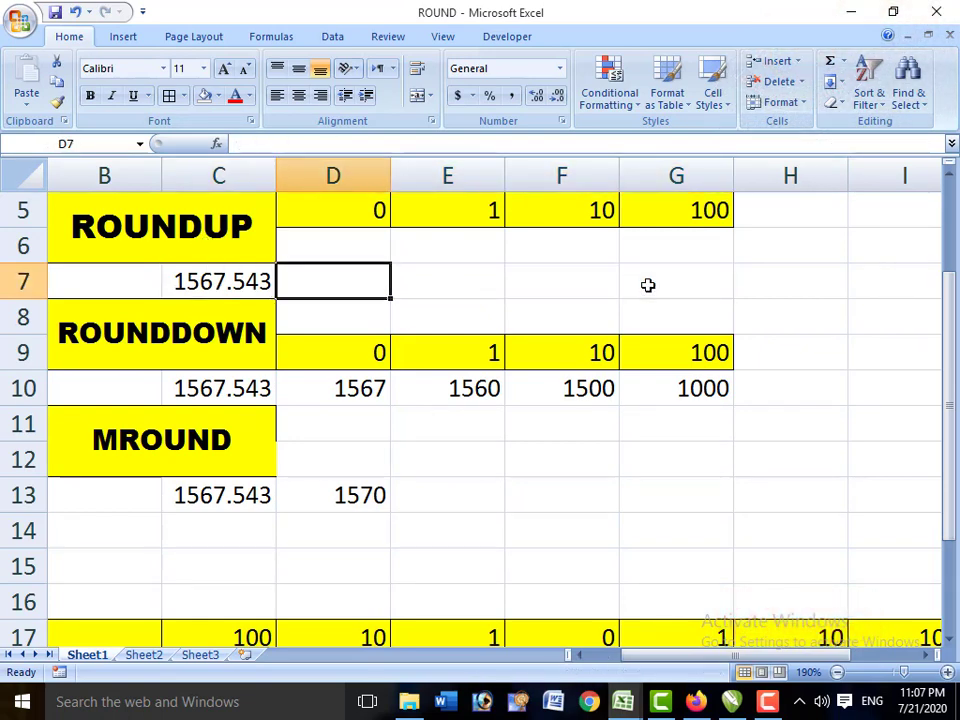
Enter the formula =ROUNDUP(C7,0) in cell D7 to round the number up to zero decimals
text(=RO)
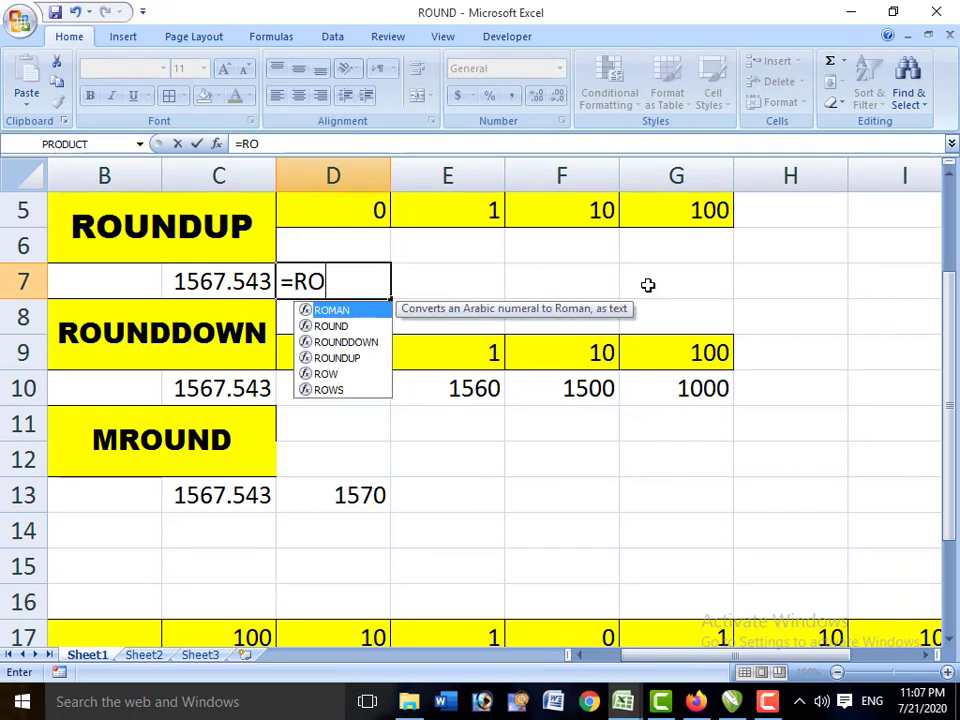
text(UNDUP()
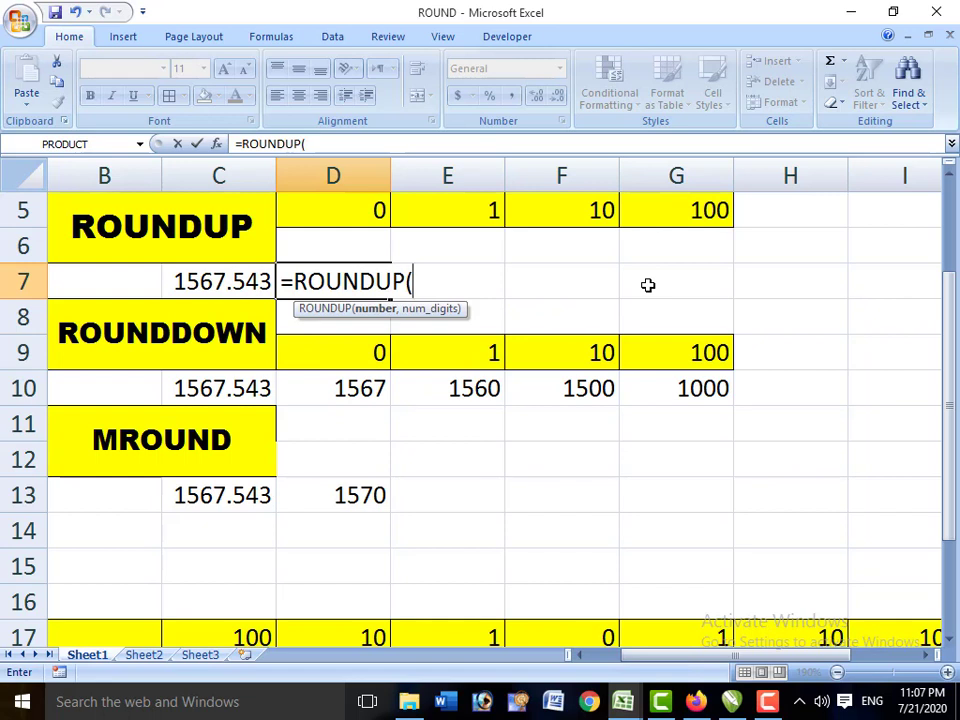
click(244, 282)
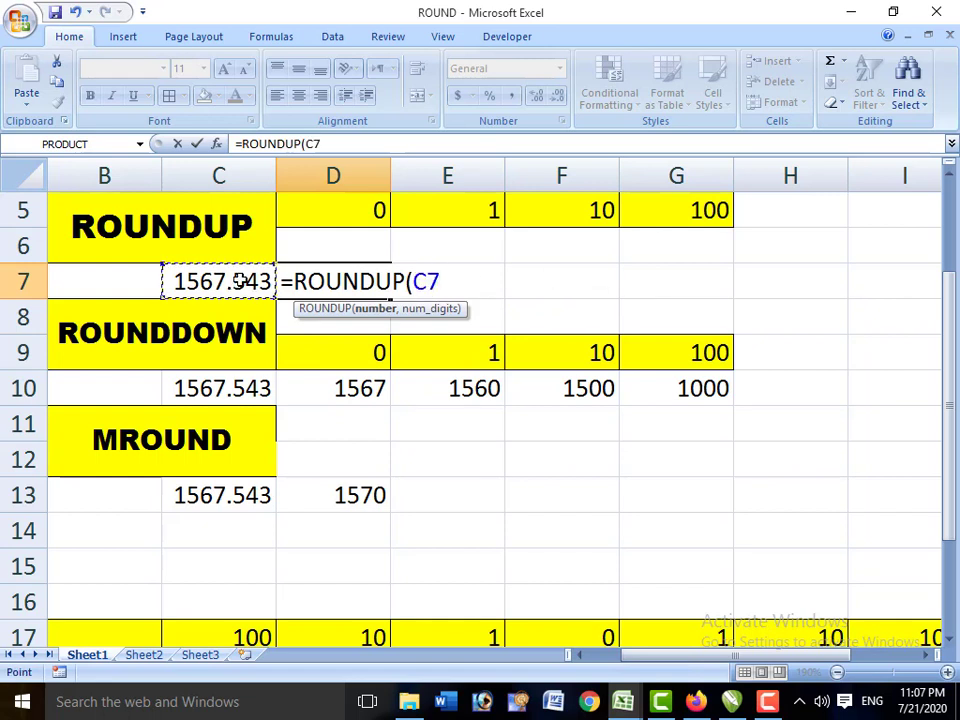
text(,0))
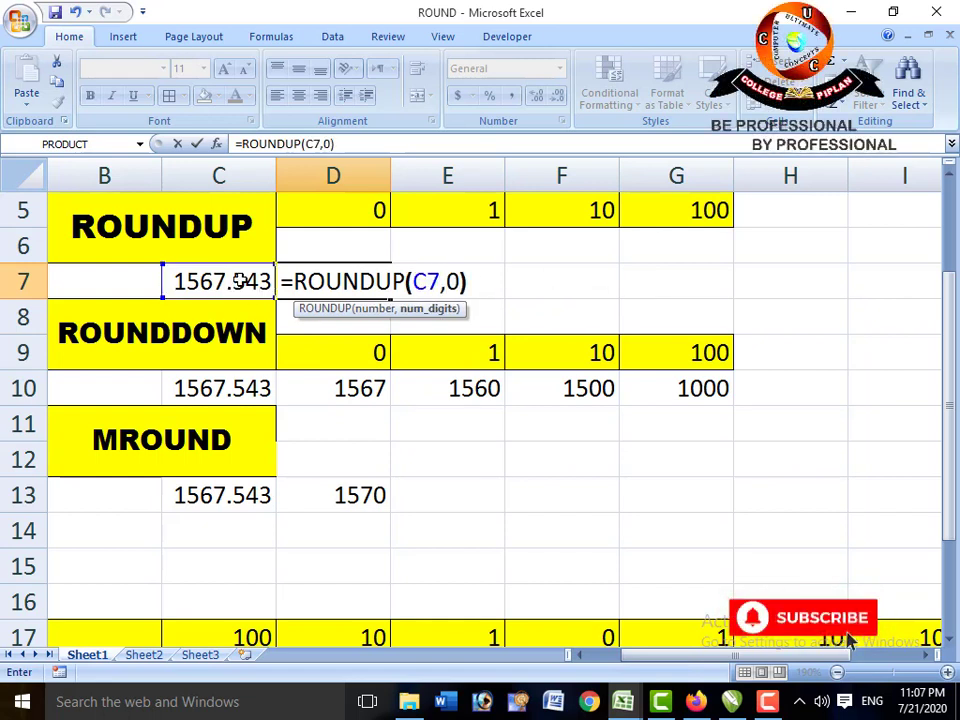
key(Return)
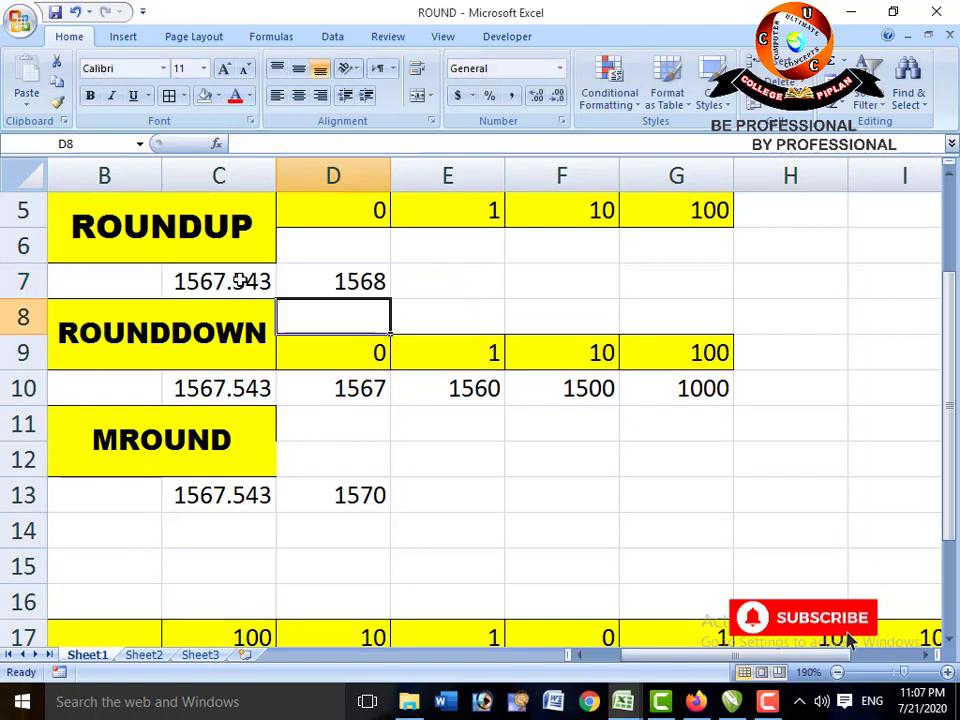
key(Up)
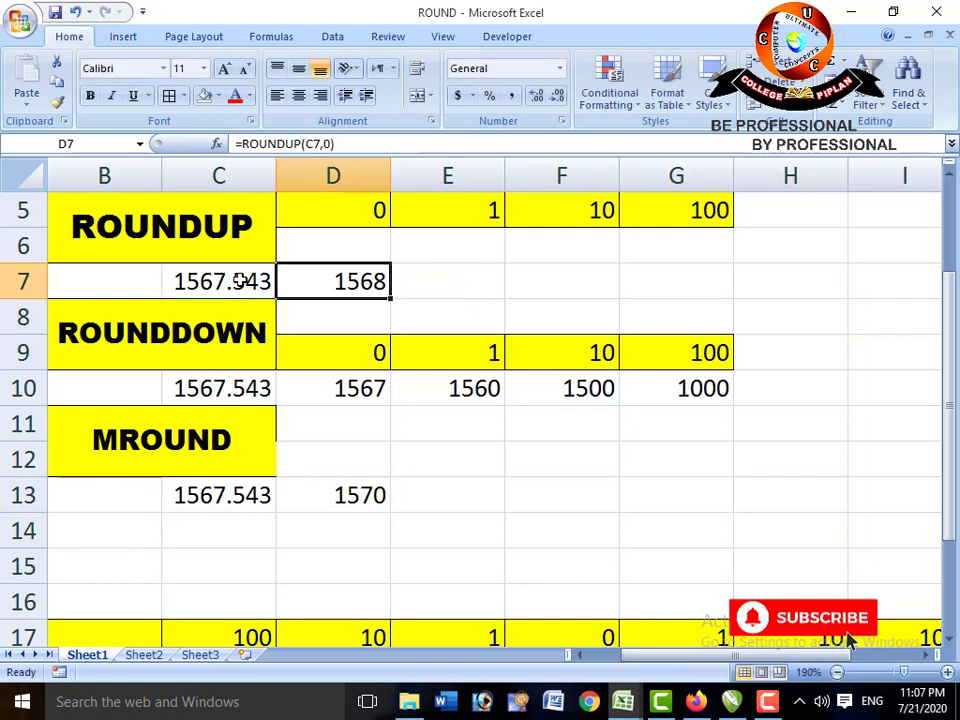
Enter the formula =ROUNDUP(C7,1) in cell E7 to round the number up to one decimal
click(454, 284)
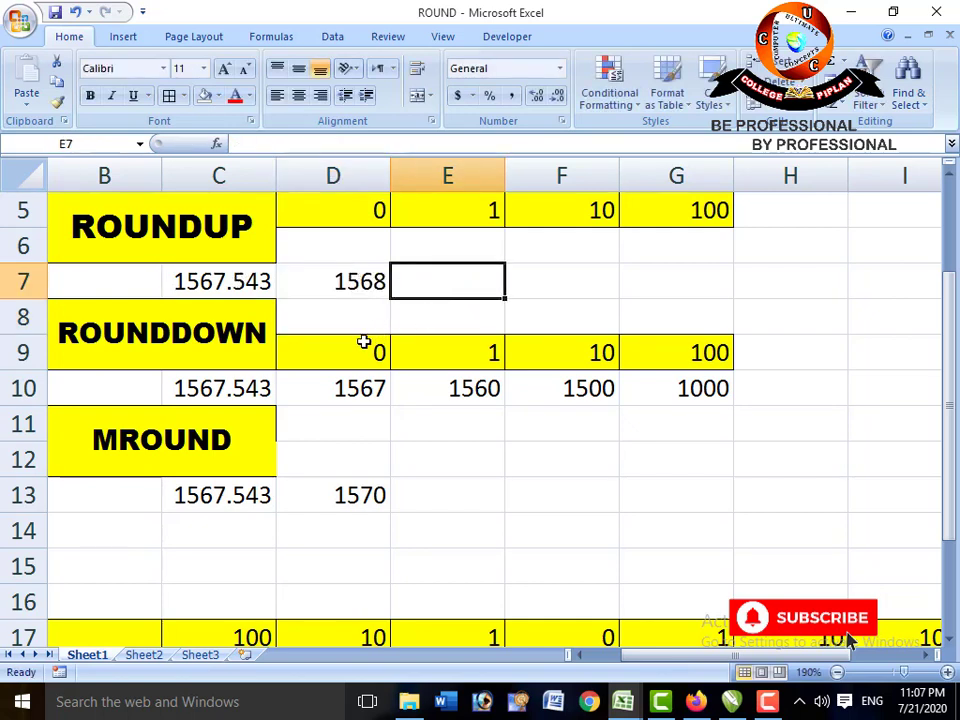
text(=)
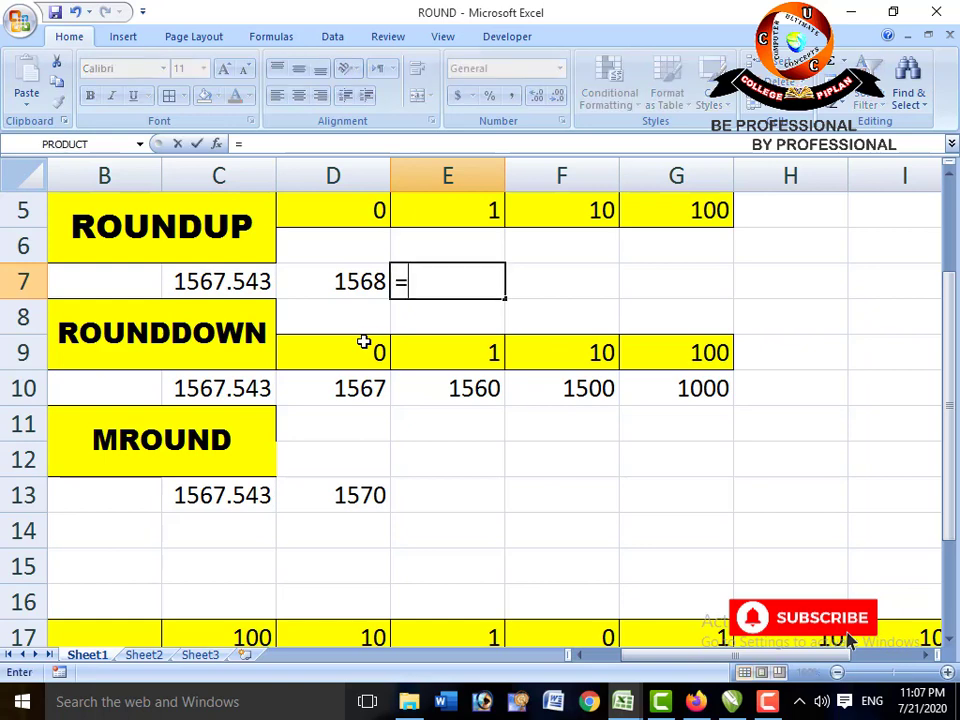
text(ROUN)
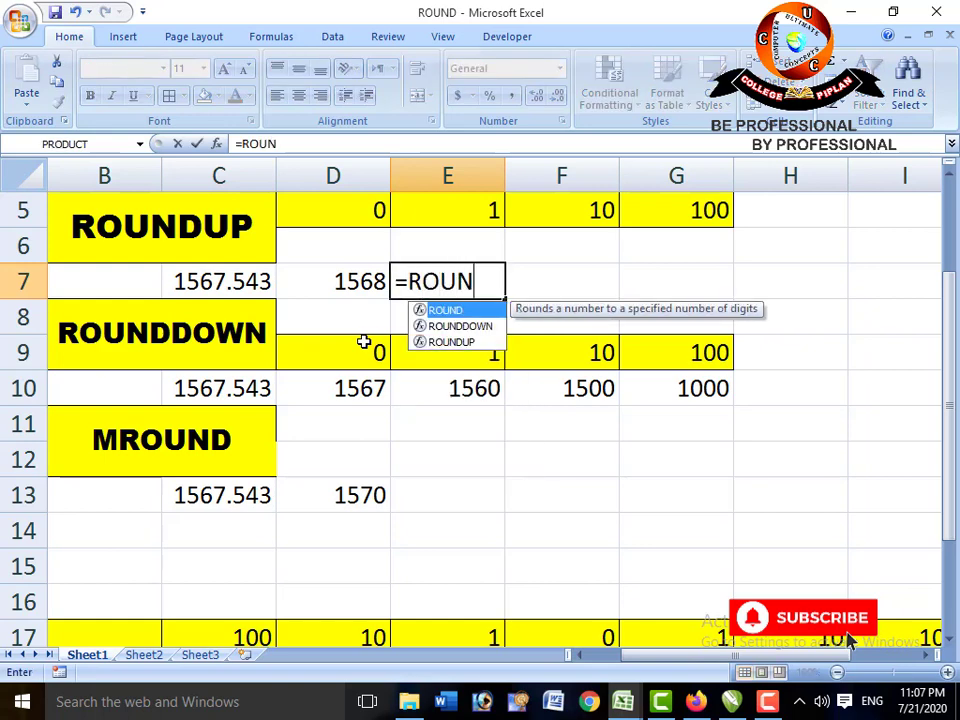
text(DUP()
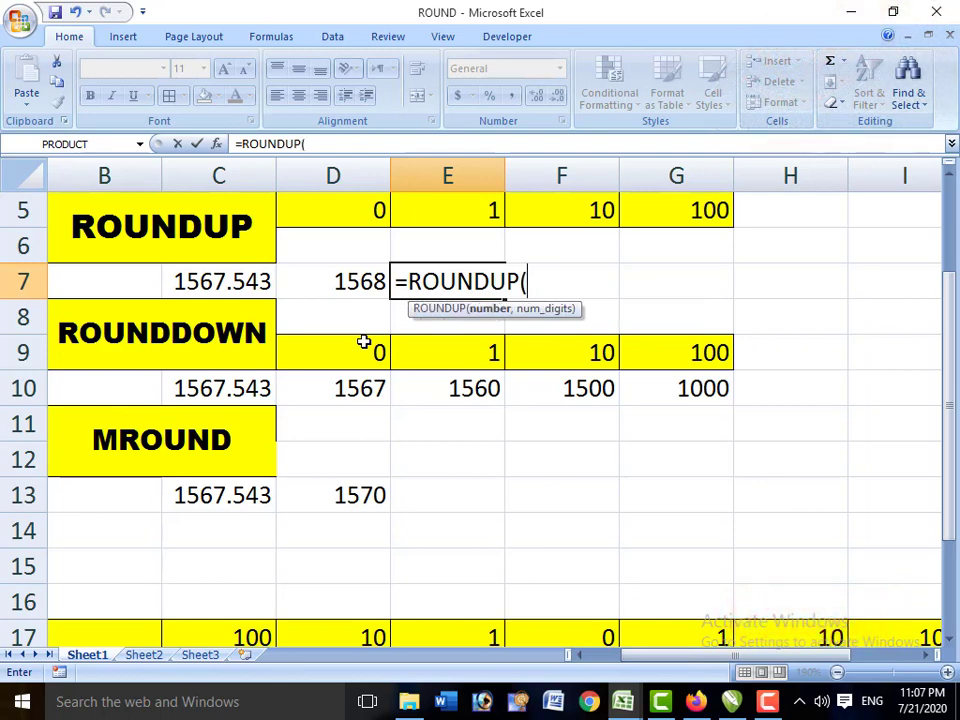
click(252, 279)
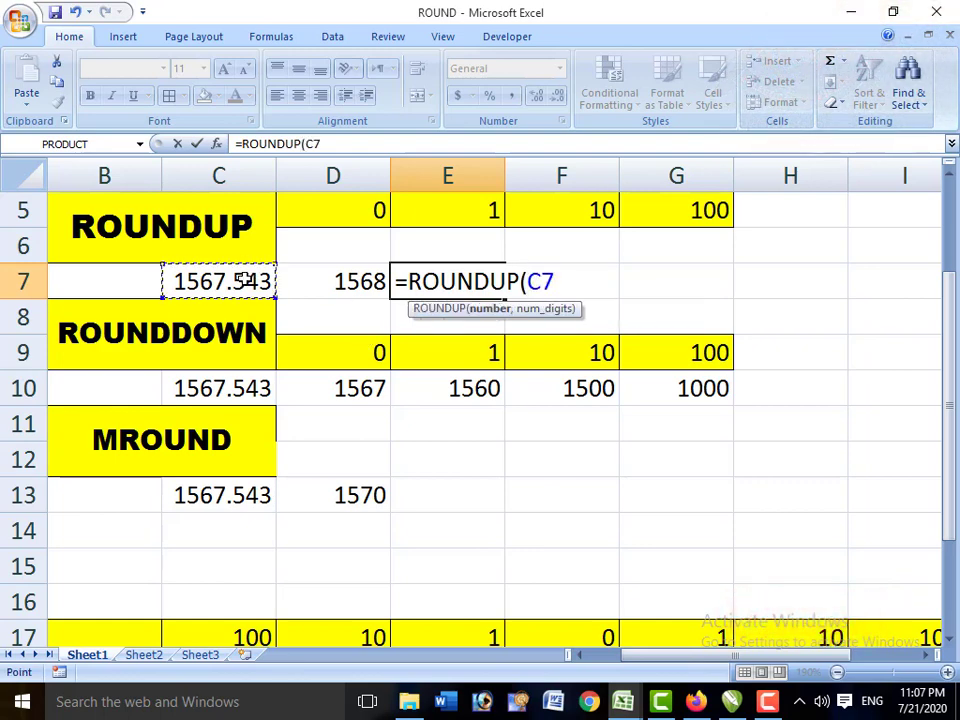
text(,1)
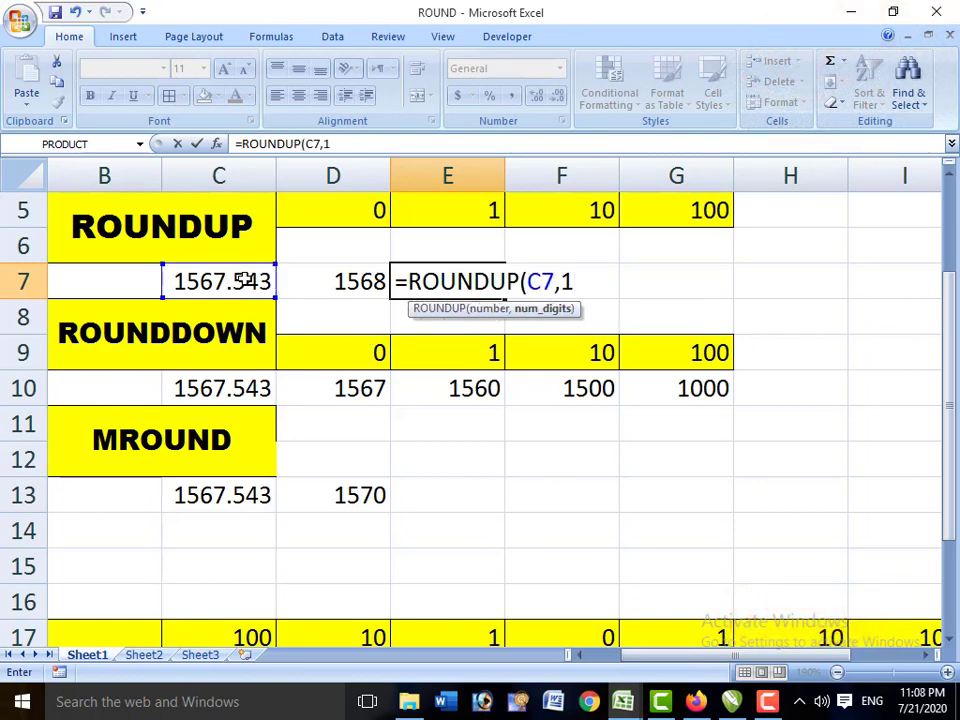
text())
key(Return)
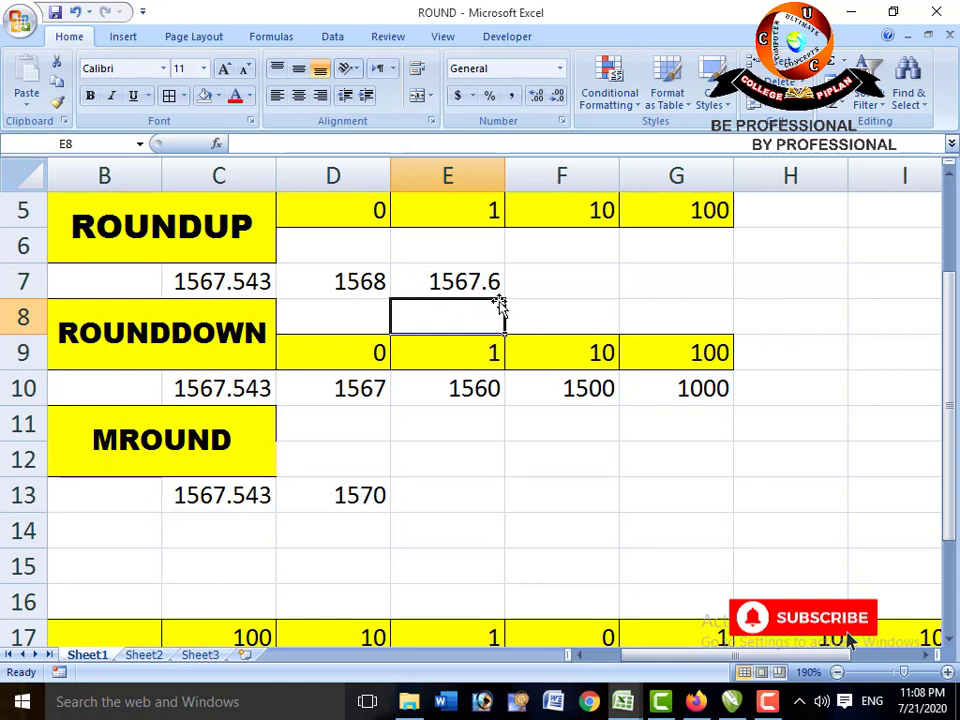
Enter the formula =ROUNDUP(C7,2) in cell F7 to round the number up to two decimals
click(529, 276)
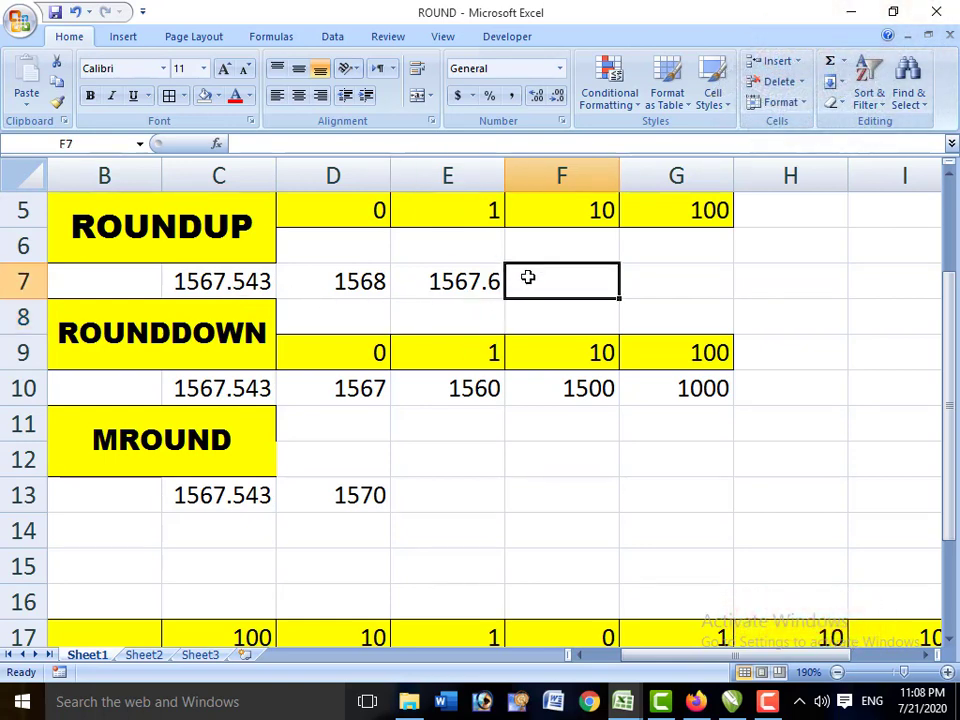
text(=RO)
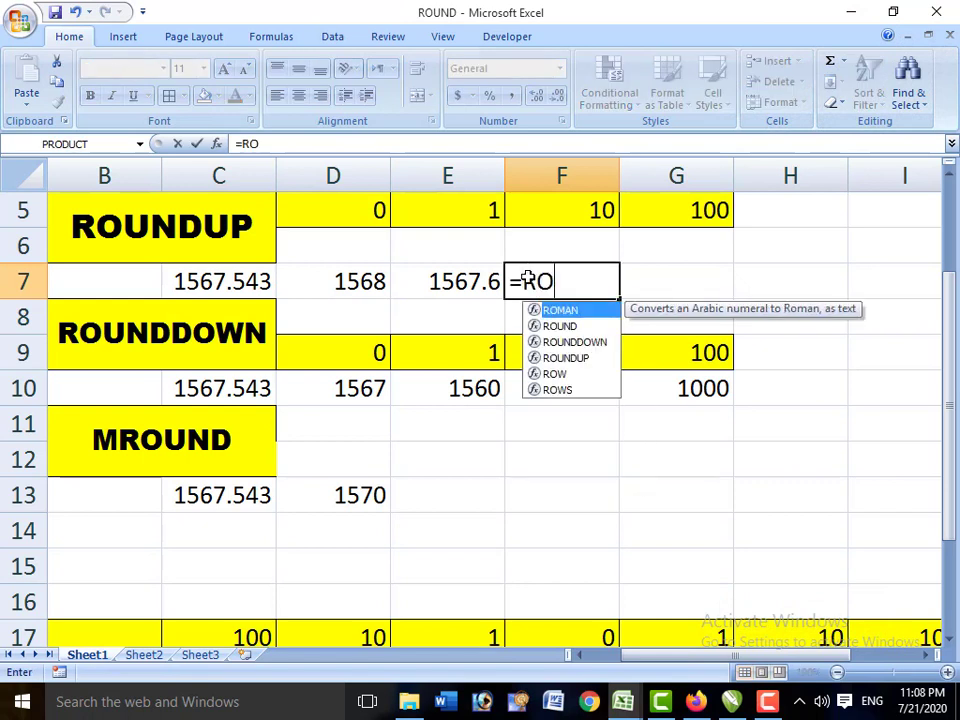
text(UNDUP()
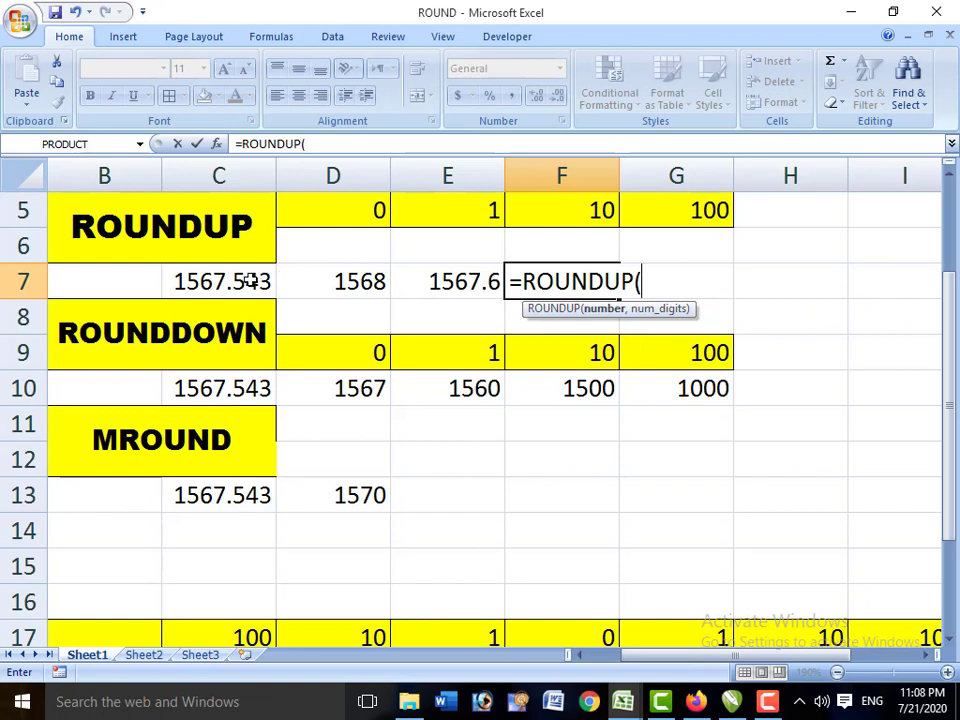
click(253, 280)
text(,)
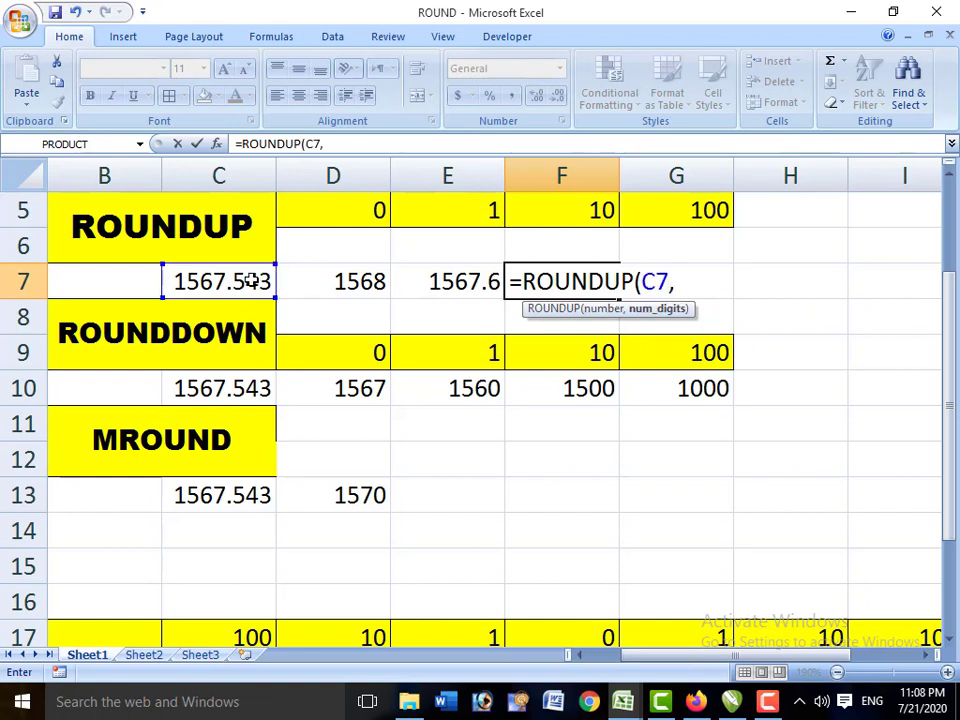
text(2))
key(Return)
key(Up)
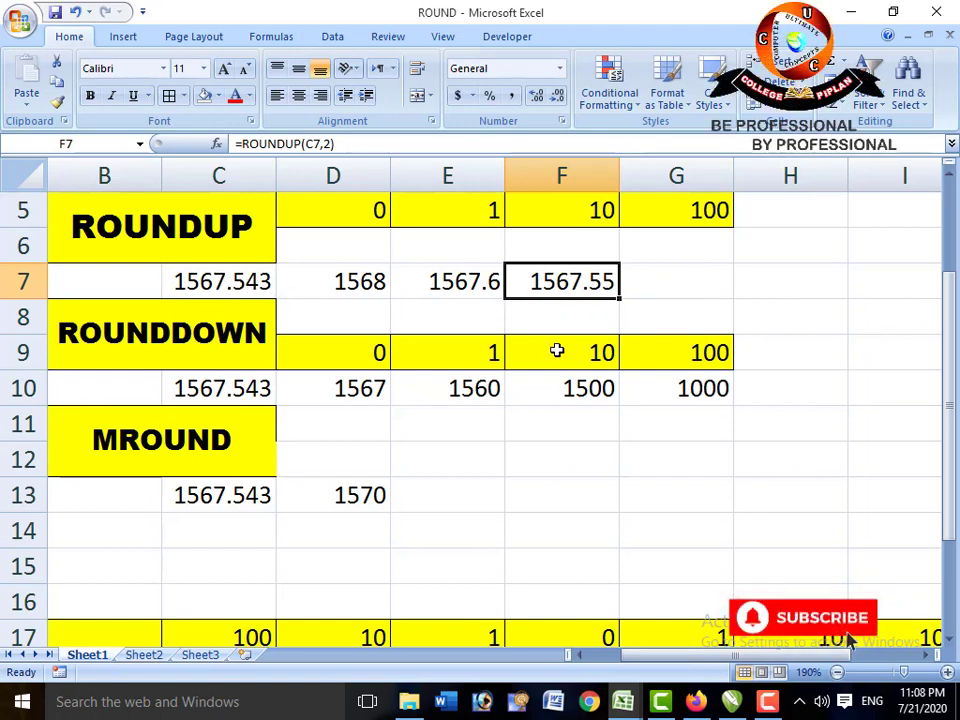
Enter the formula =ROUNDUP(C7,3) in cell G7 to round the number up to three decimals
key(Right)
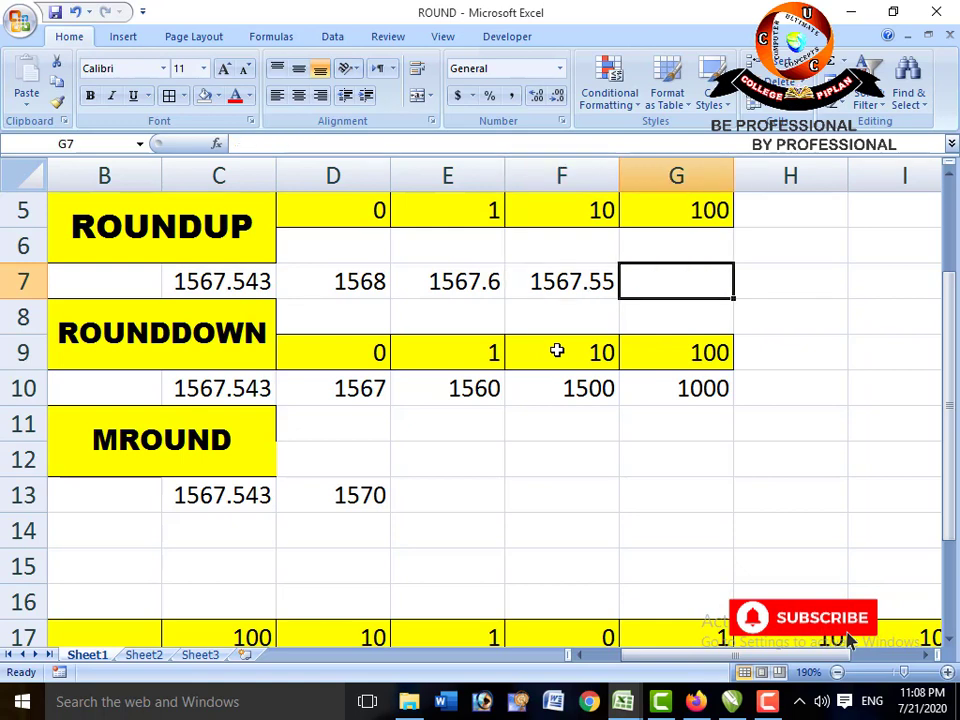
text(=R)
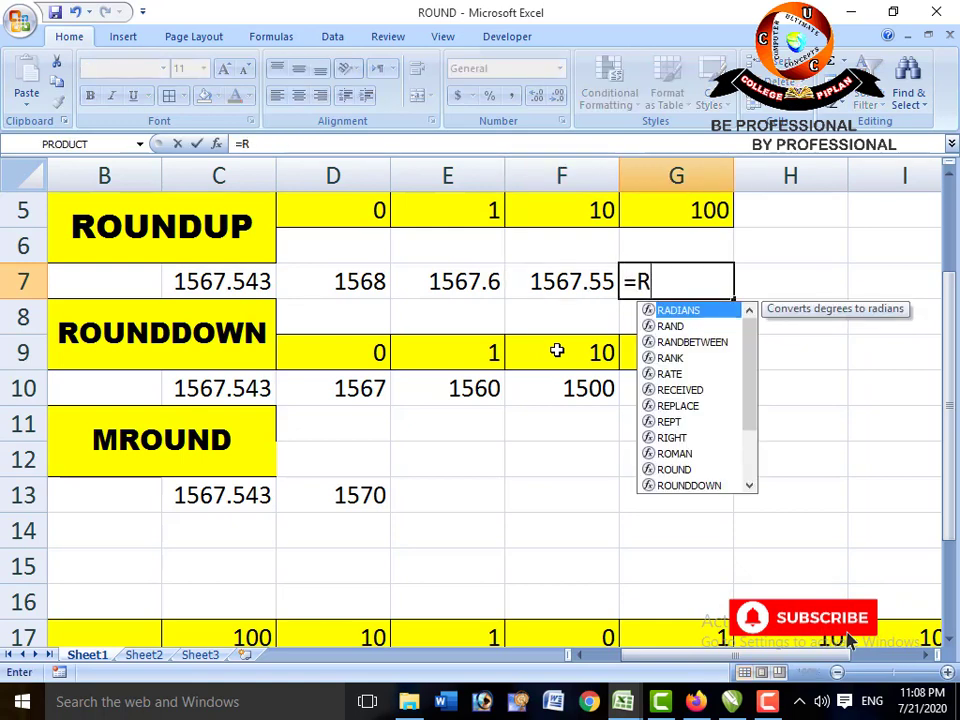
text(OUND)
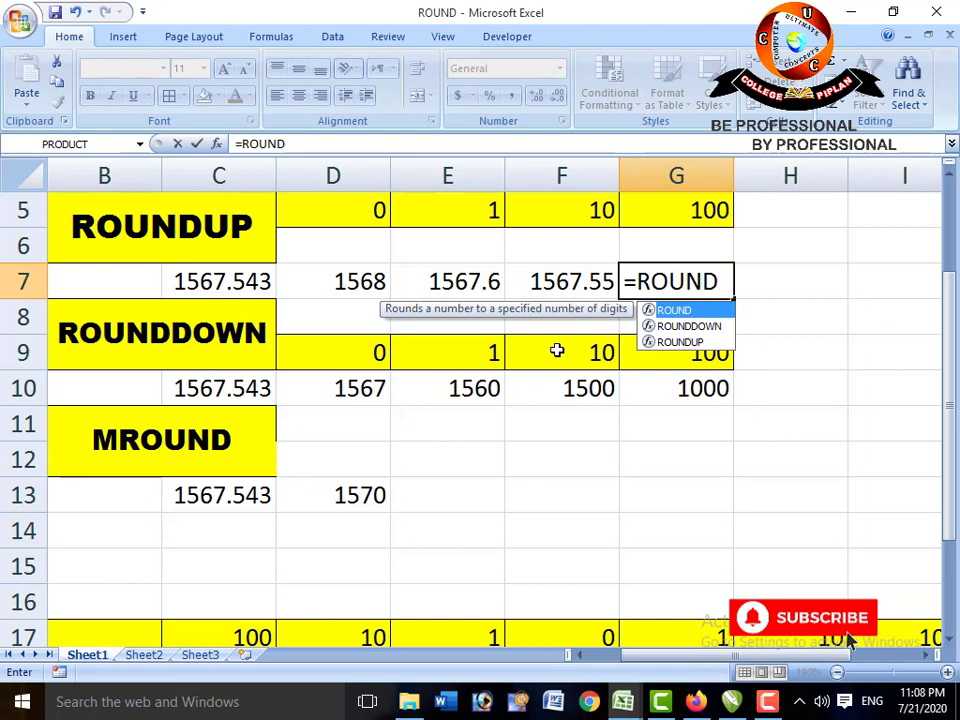
text(UP)
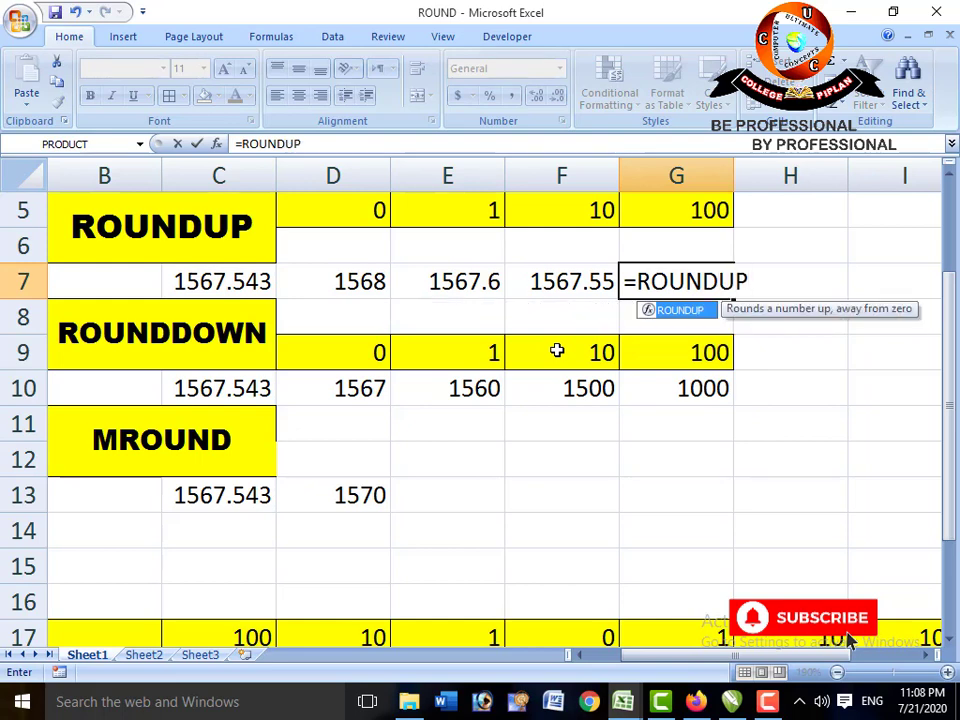
text(()
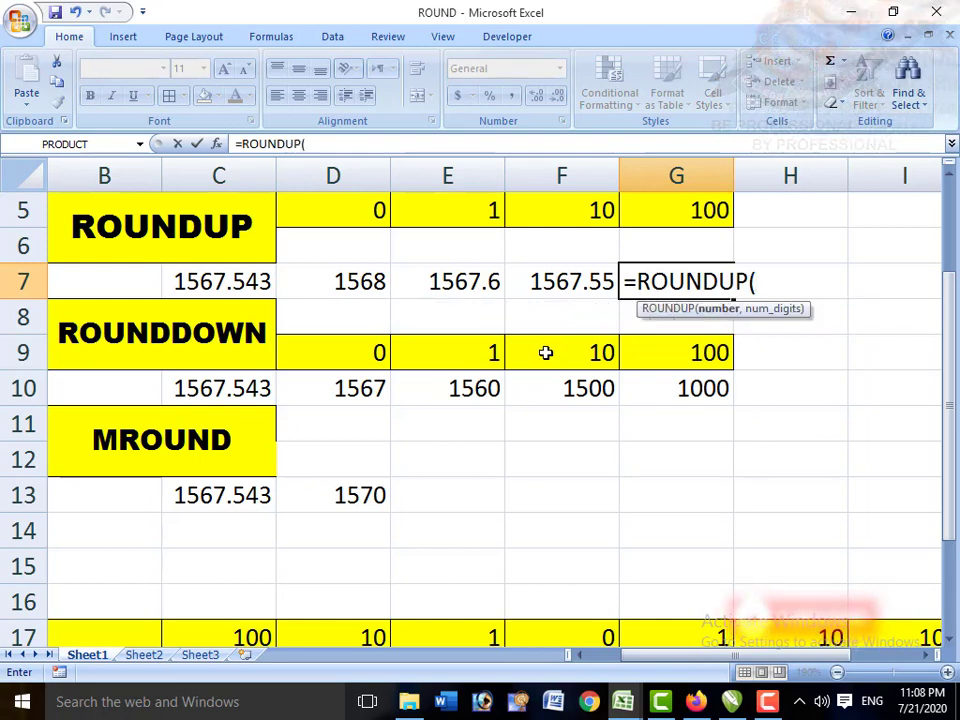
click(209, 284)
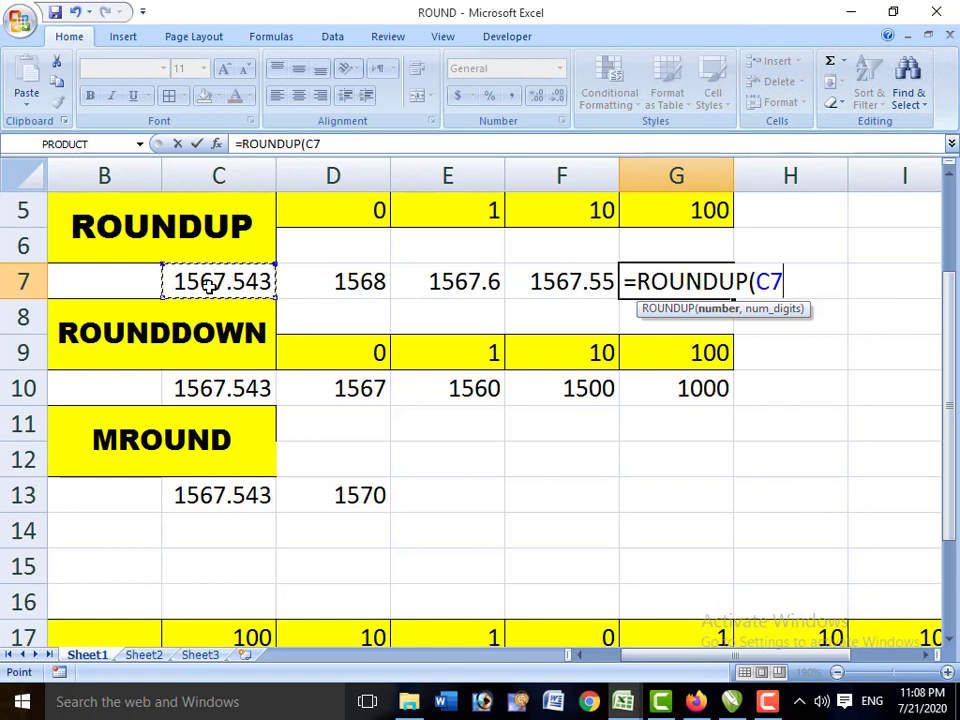
text(,3))
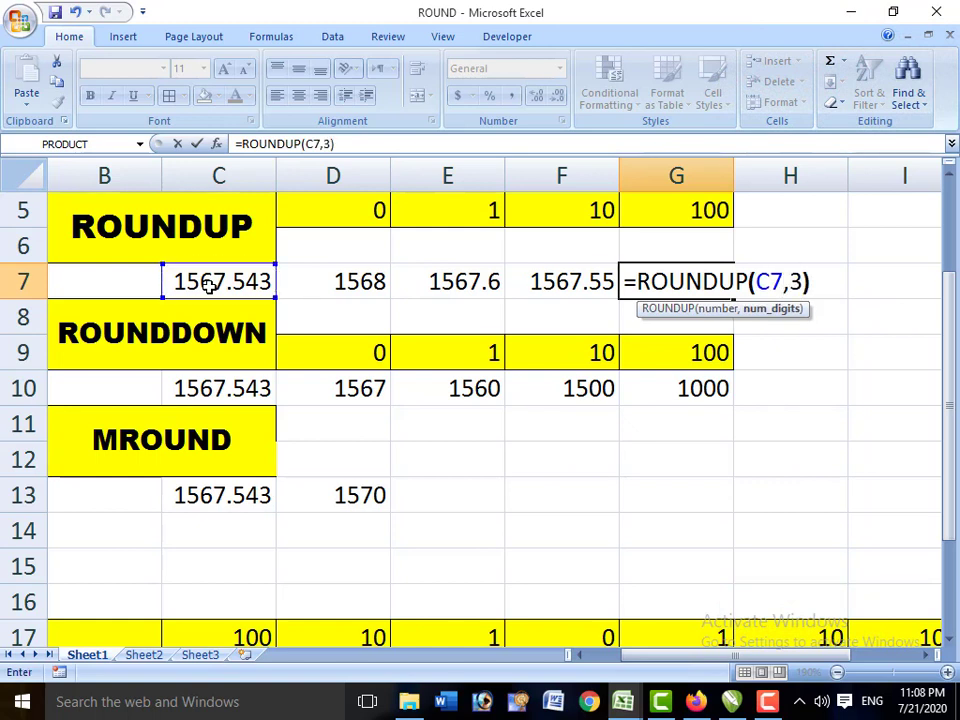
key(Return)
key(Up)
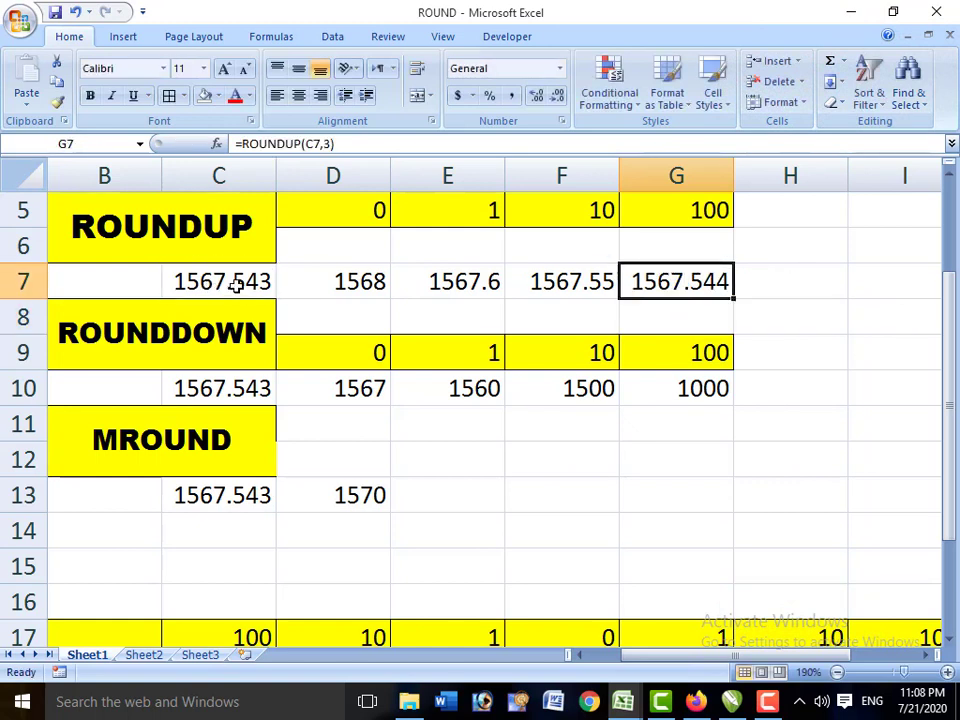
Compare the source number in C7 with the ROUNDUP results in D7 to G7 and the ROUND result in D4
click(236, 285)
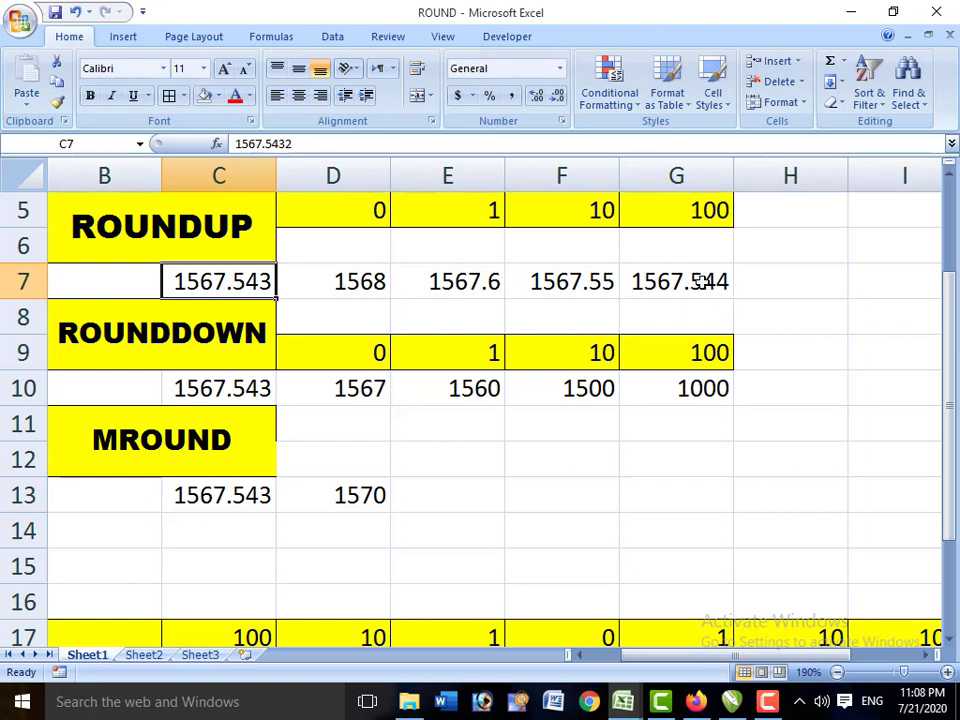
click(703, 283)
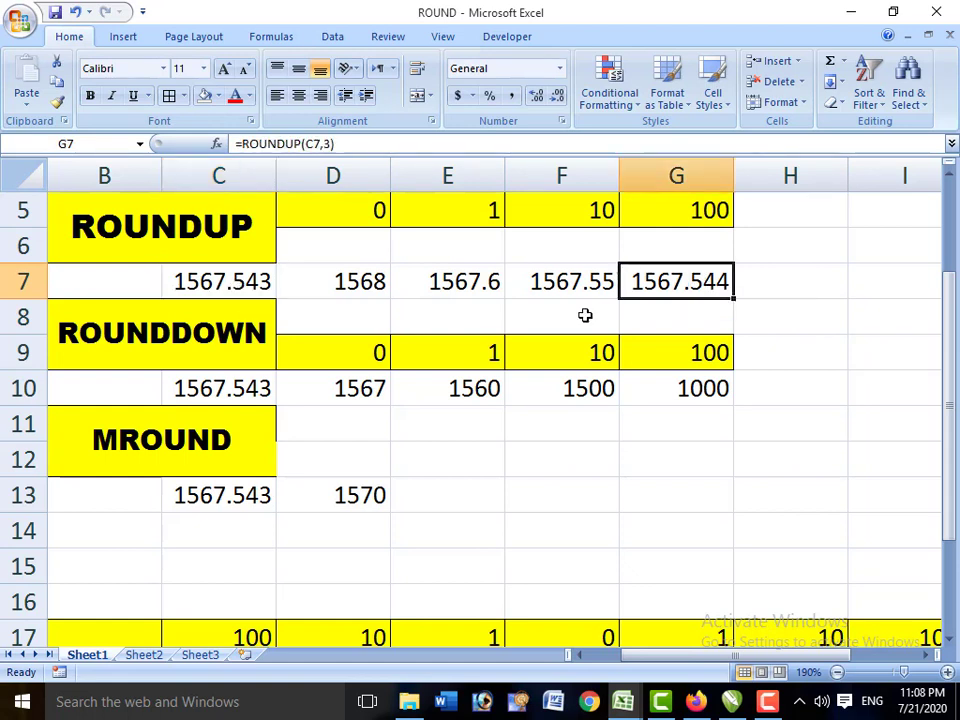
click(457, 281)
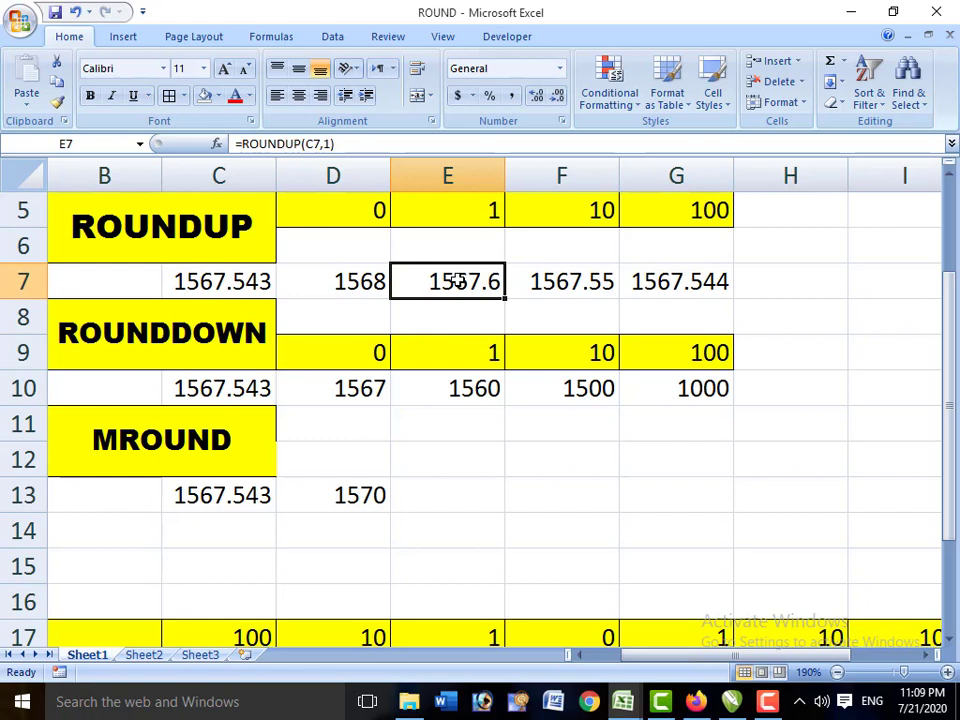
click(553, 276)
click(672, 282)
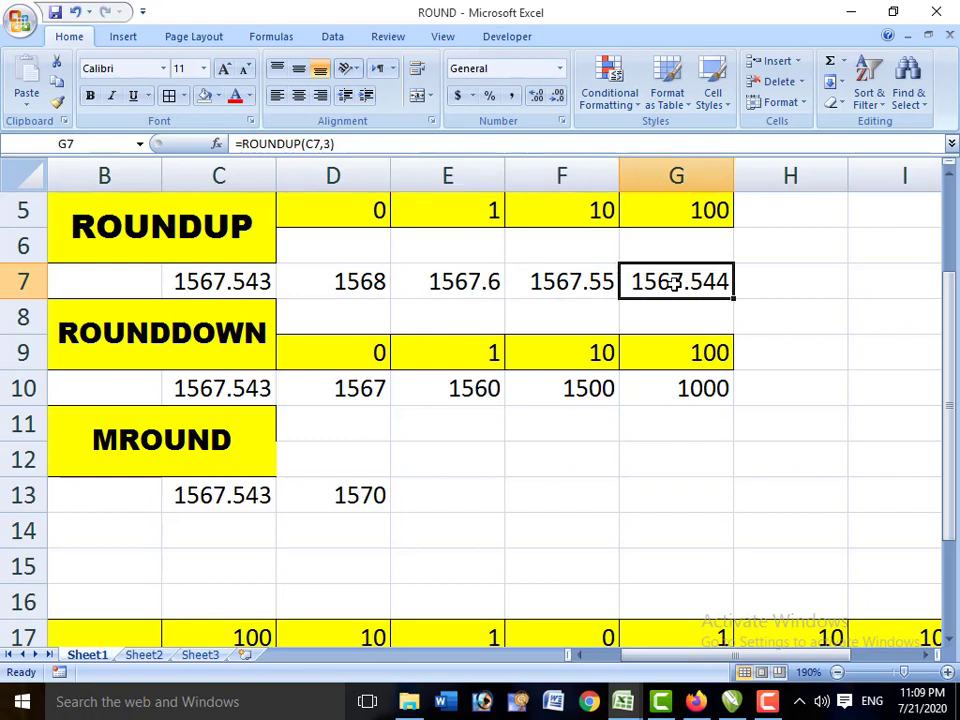
click(357, 281)
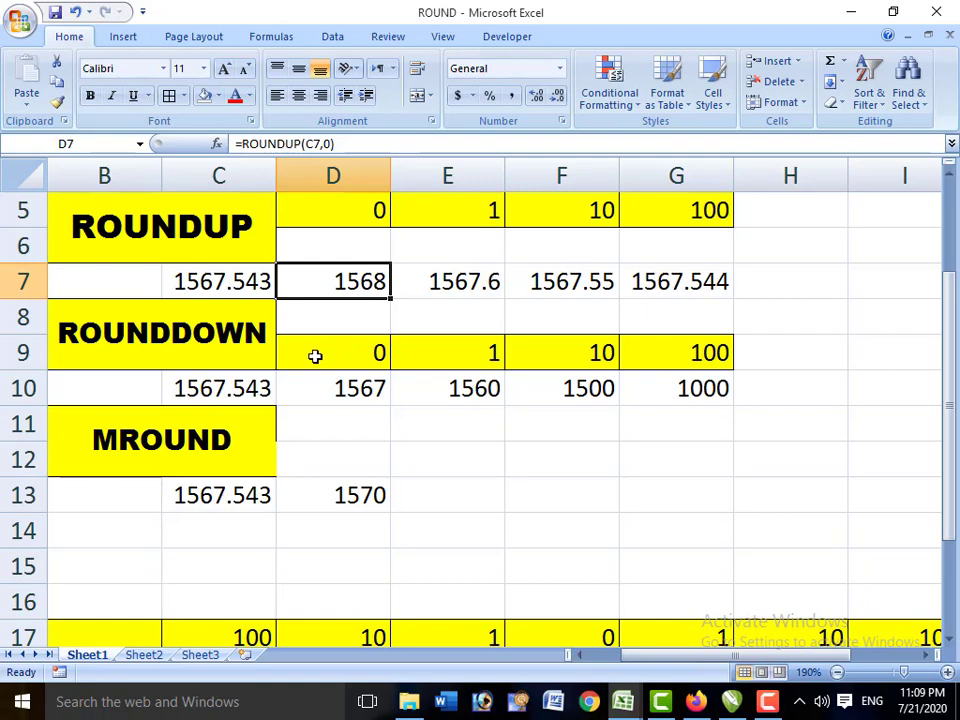
scroll(315, 356, up, 1)
click(327, 287)
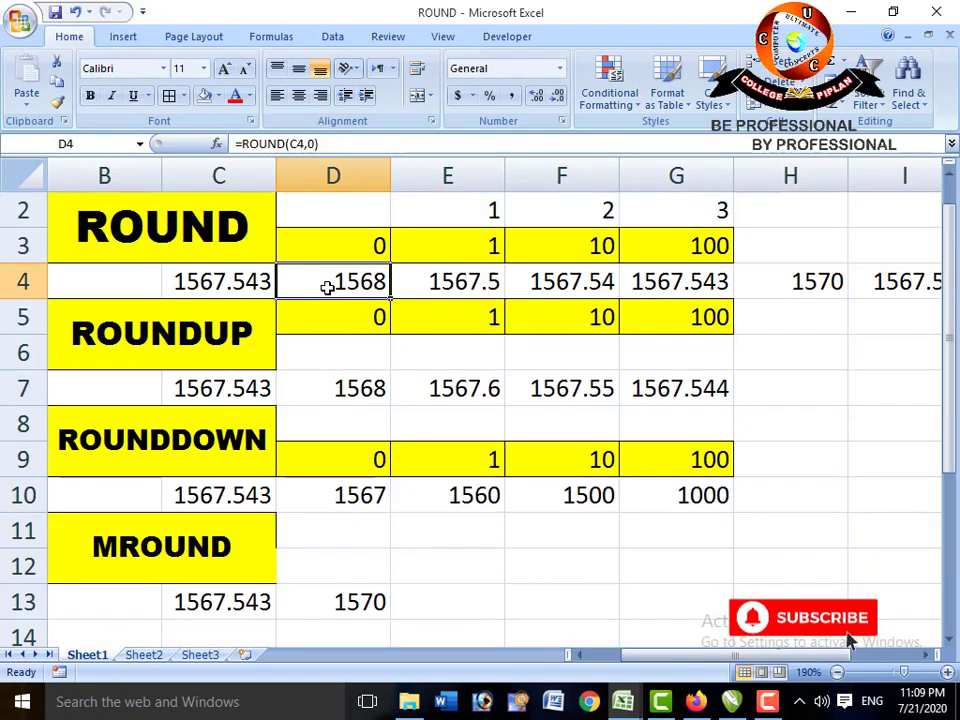
scroll(317, 345, down, 1)
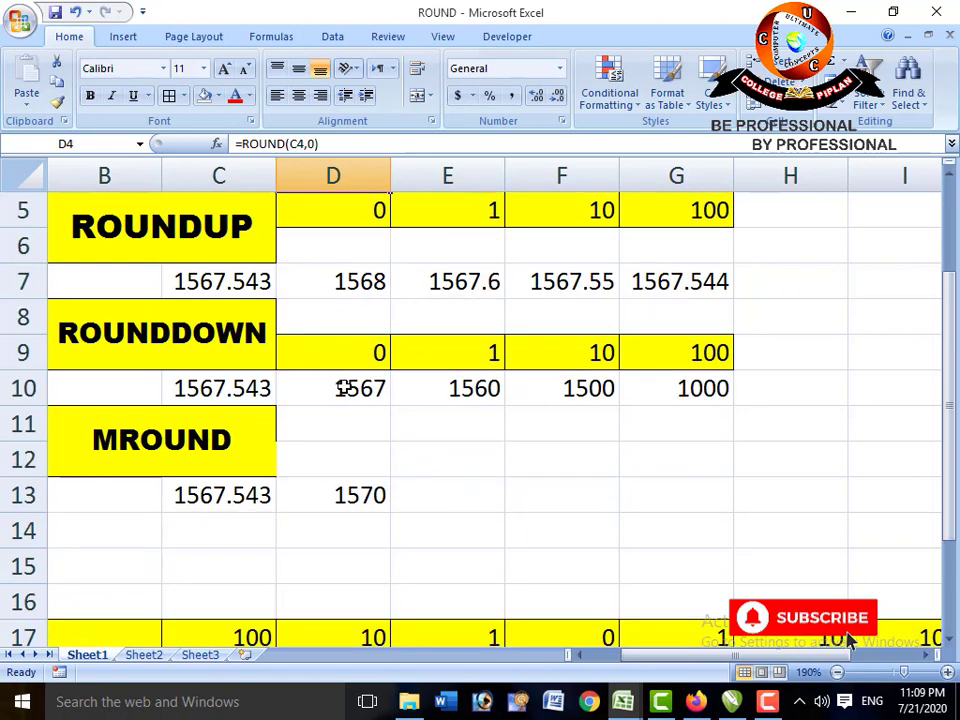
Clear the existing ROUNDDOWN formulas from cells D10 to G10
click(343, 389)
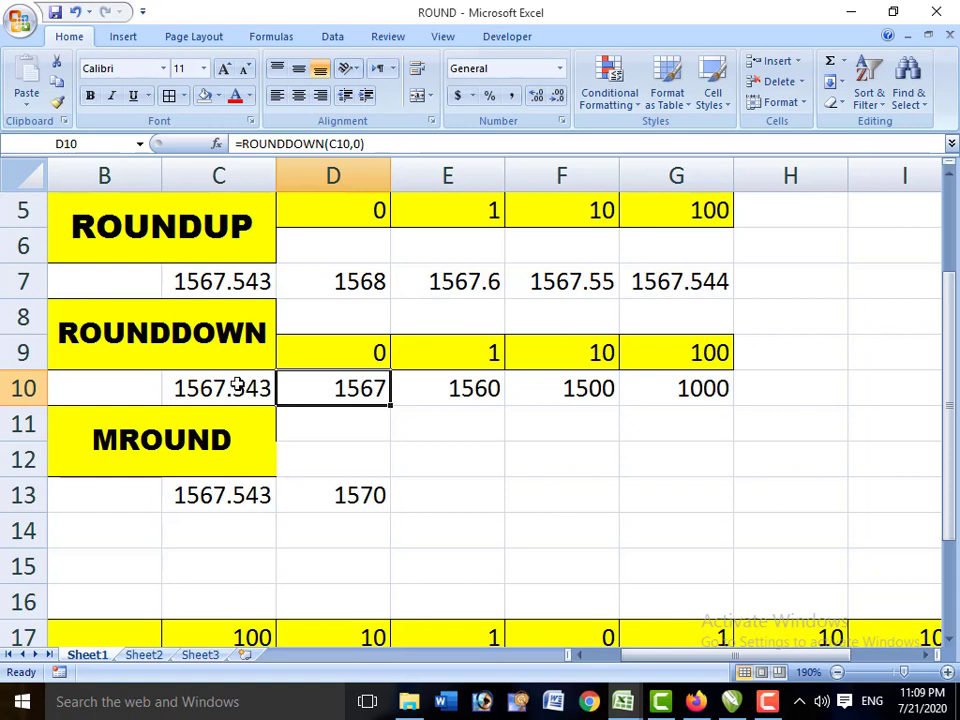
drag(681, 388, 377, 392)
key(Delete)
text(=)
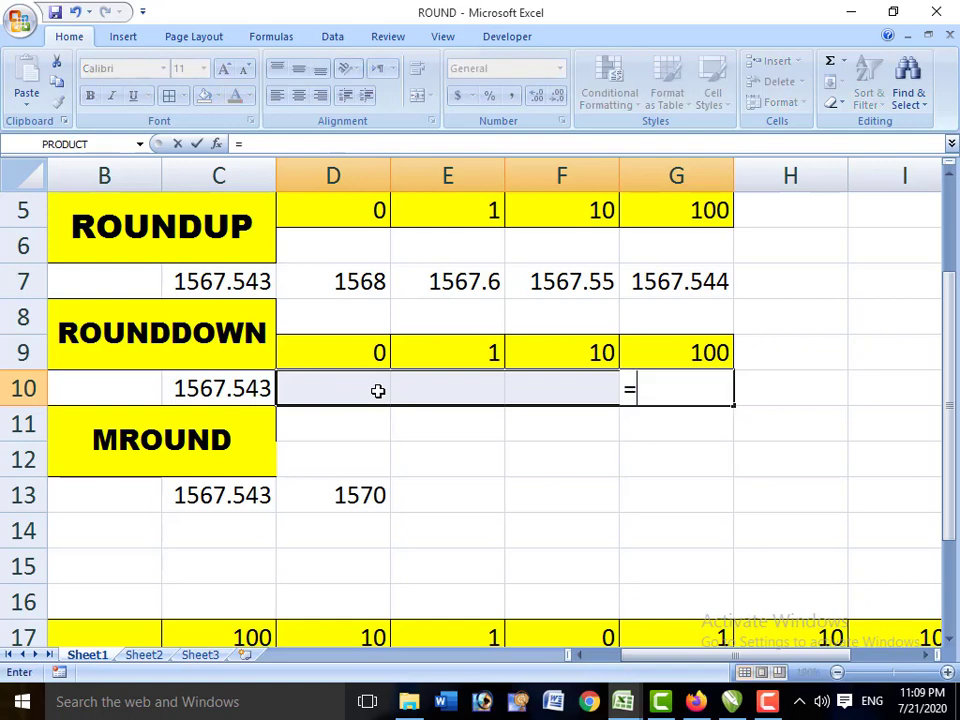
key(Escape)
Enter the formula =ROUNDDOWN(C10,0) in cell D10 to round the number down to no decimals
key(Left)
key(Left)
key(Left)
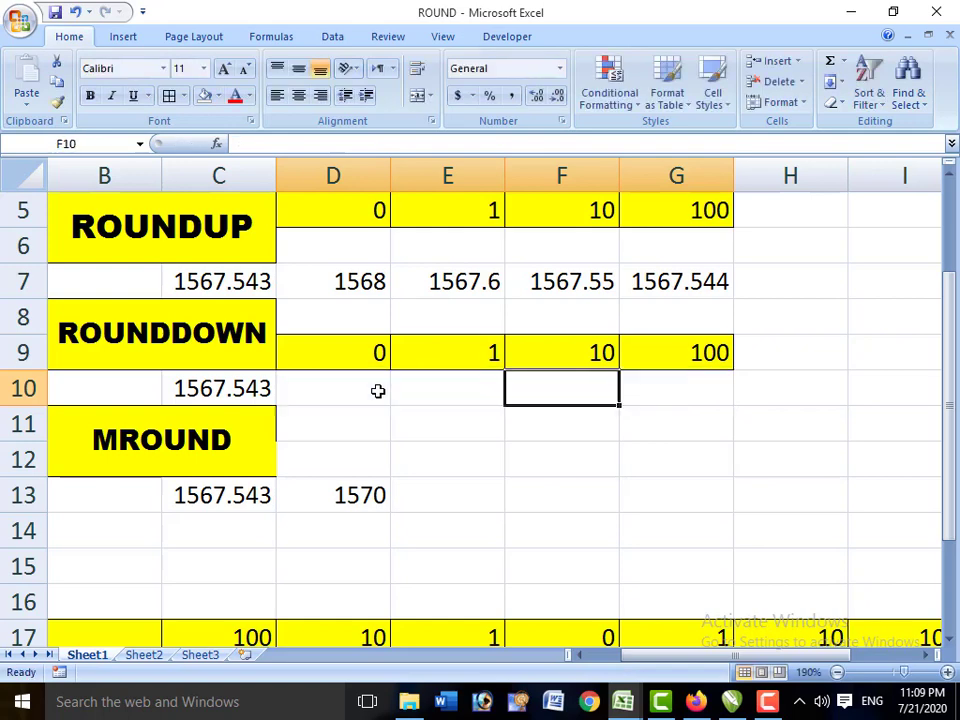
text(=)
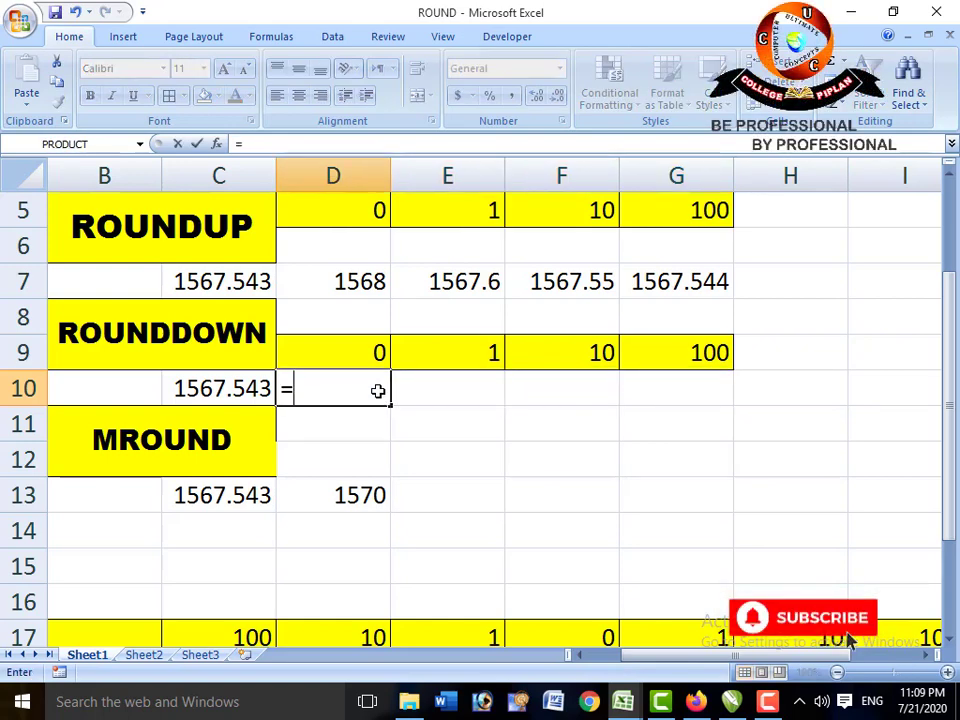
text(ROUND)
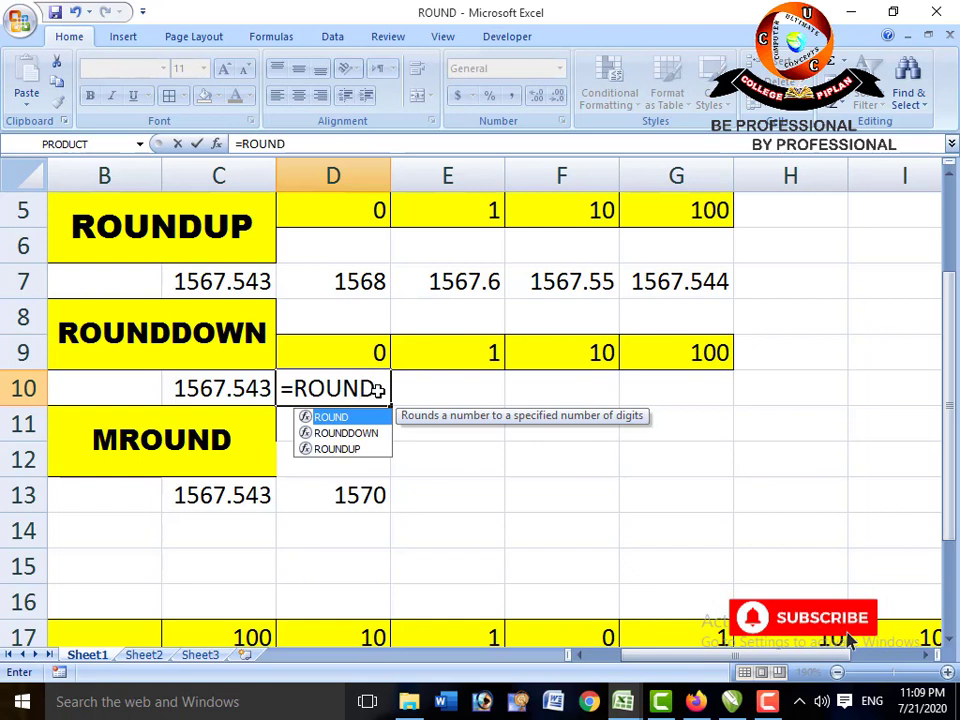
text(DOW)
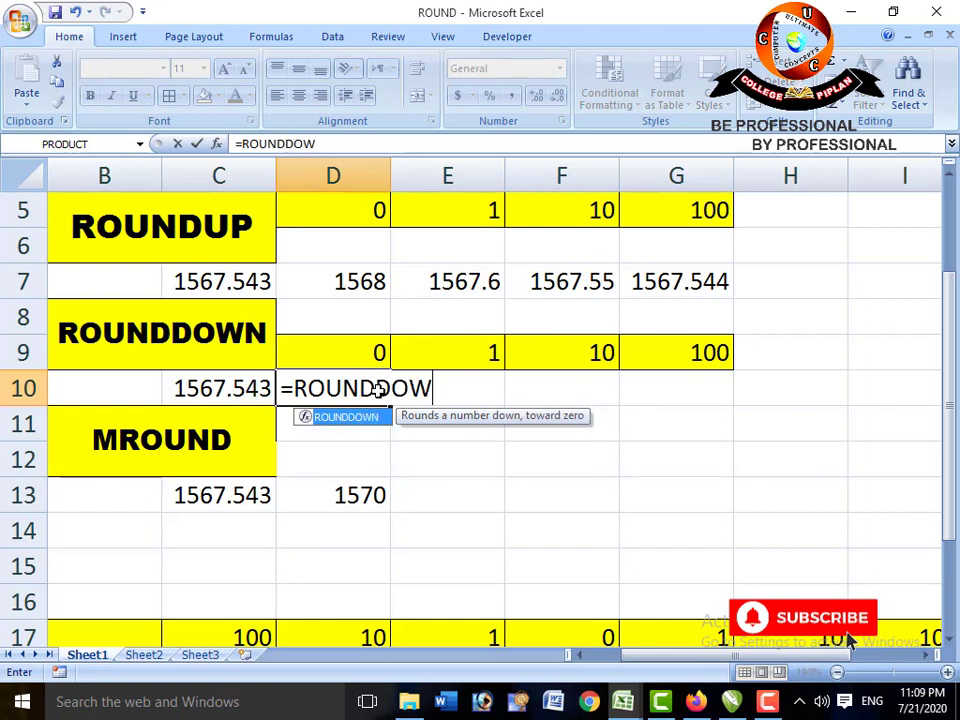
text(N()
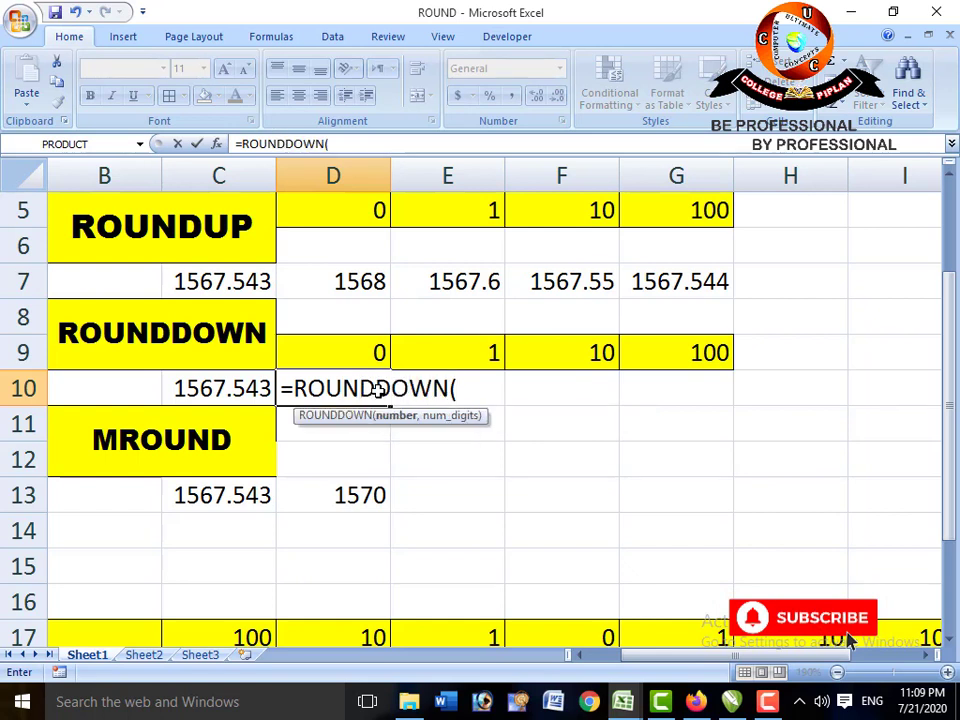
click(212, 384)
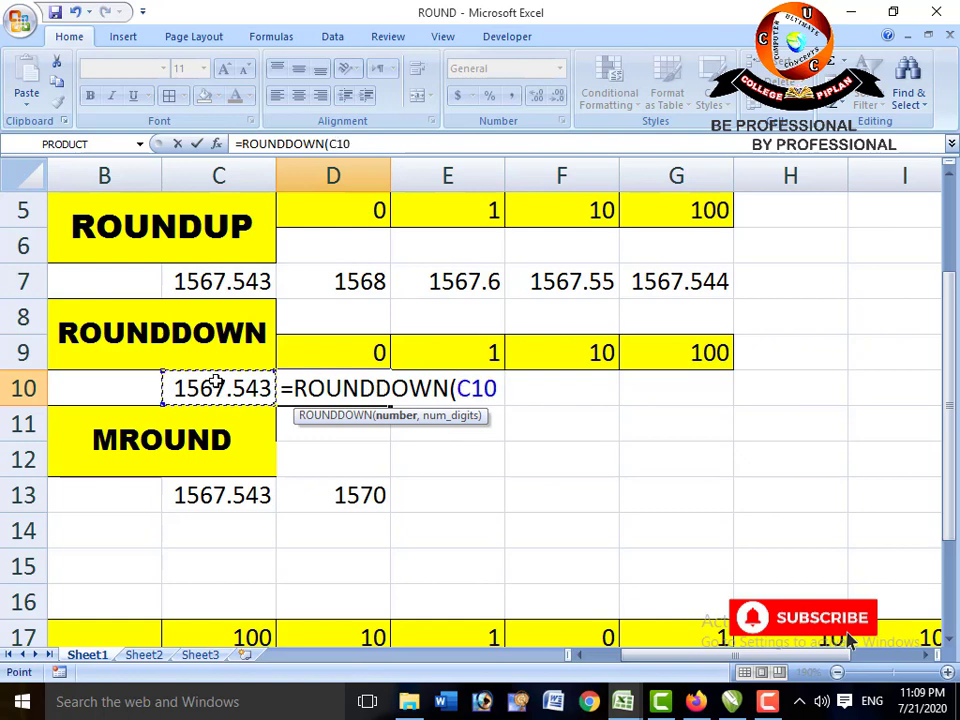
text(,)
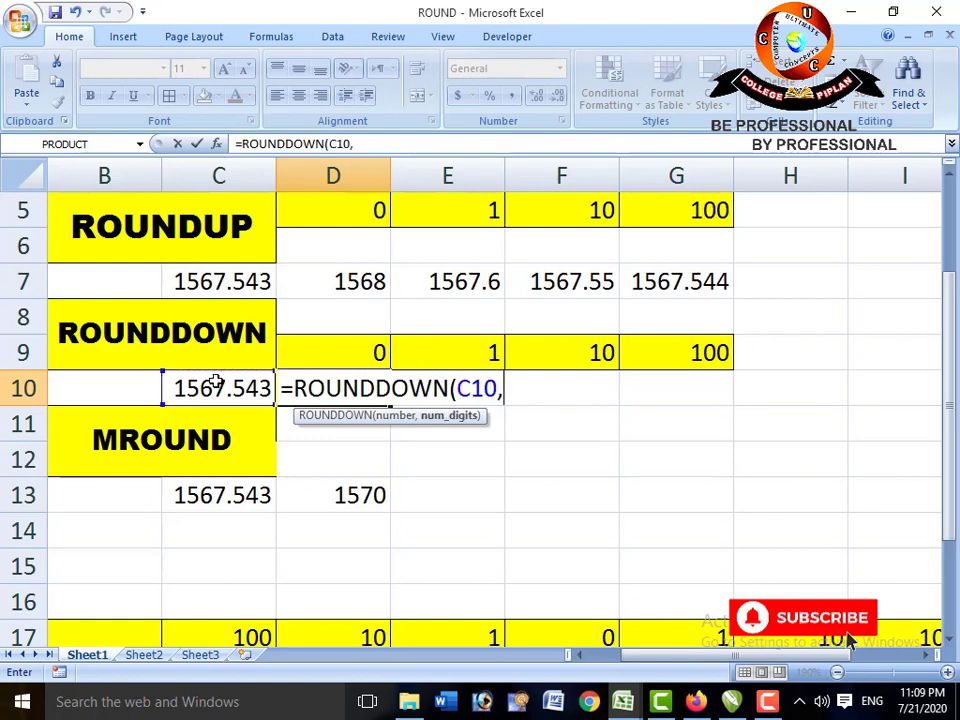
text(0))
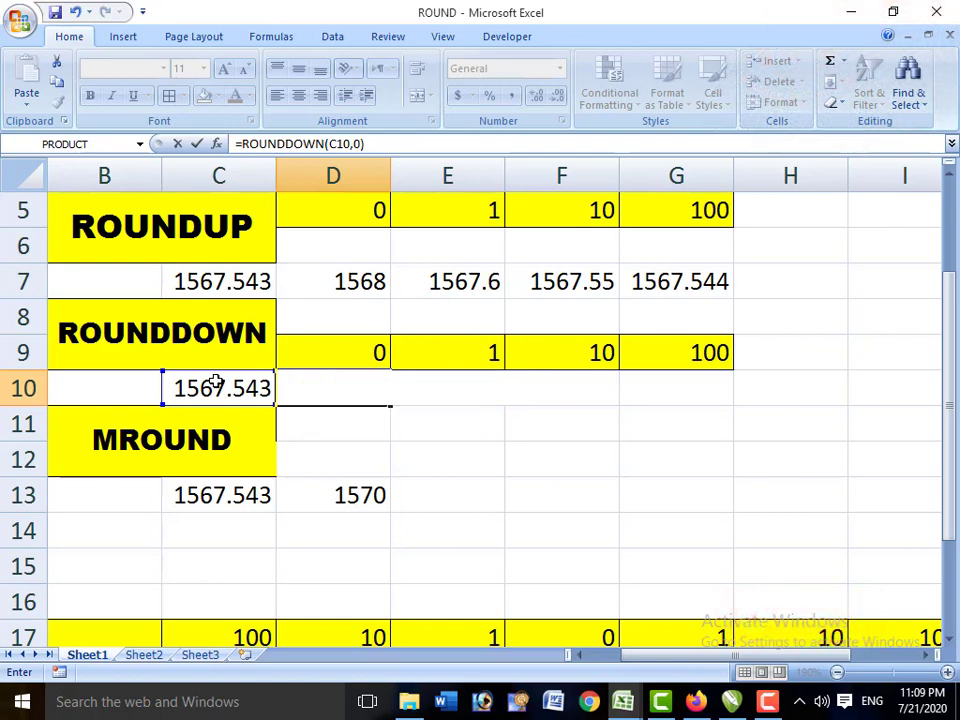
key(Return)
key(Up)
Enter the formula =ROUNDDOWN(C10,1) in cell E10 to round the number down to one decimal
key(Right)
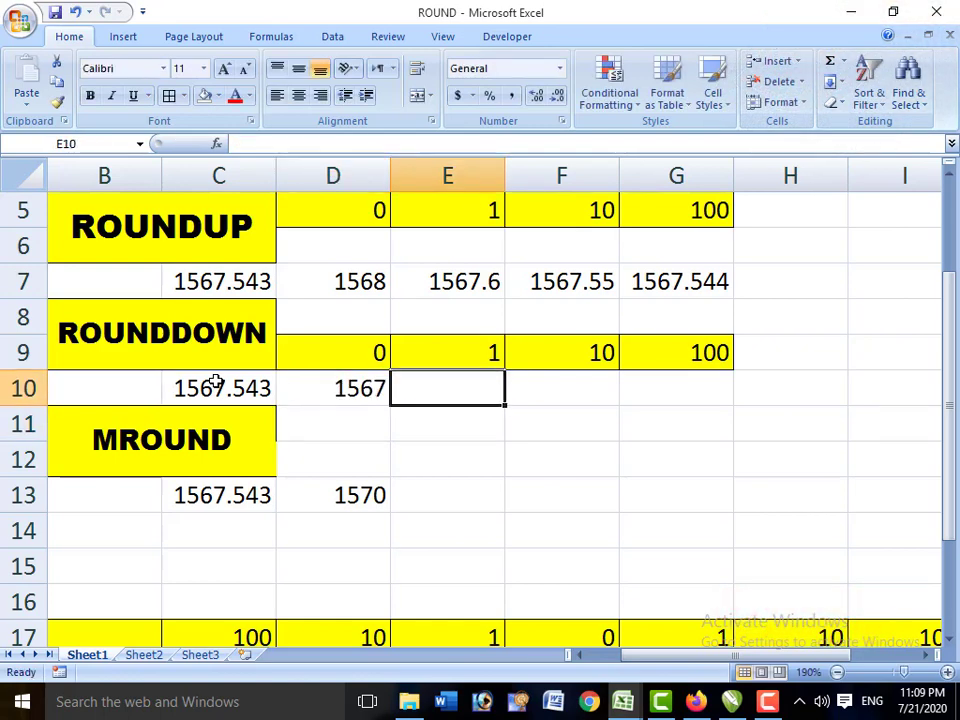
text(=)
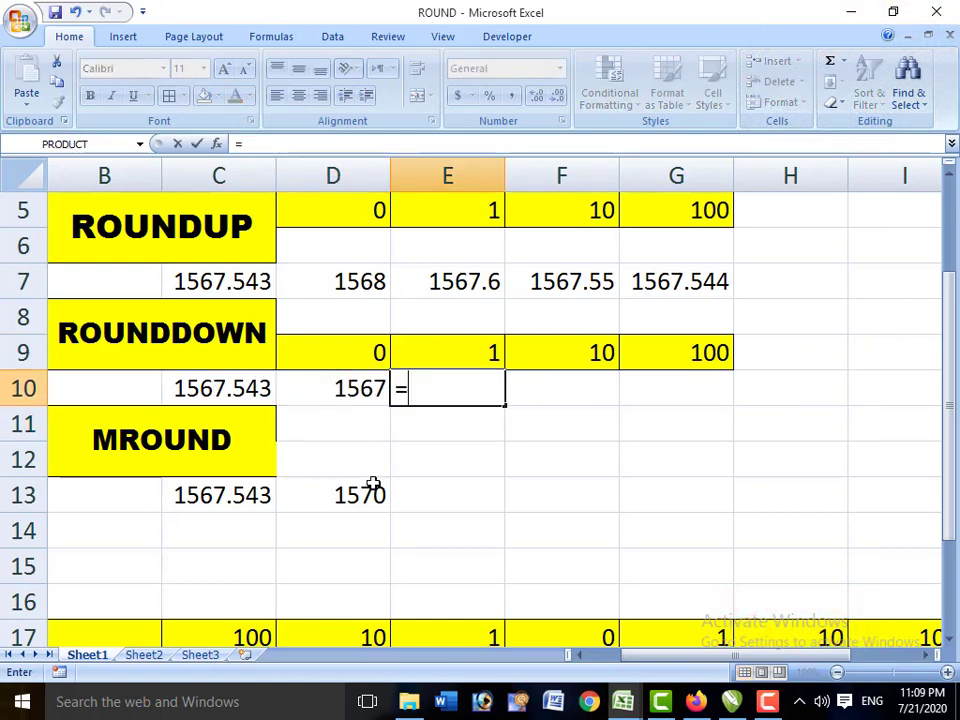
text(ROUND)
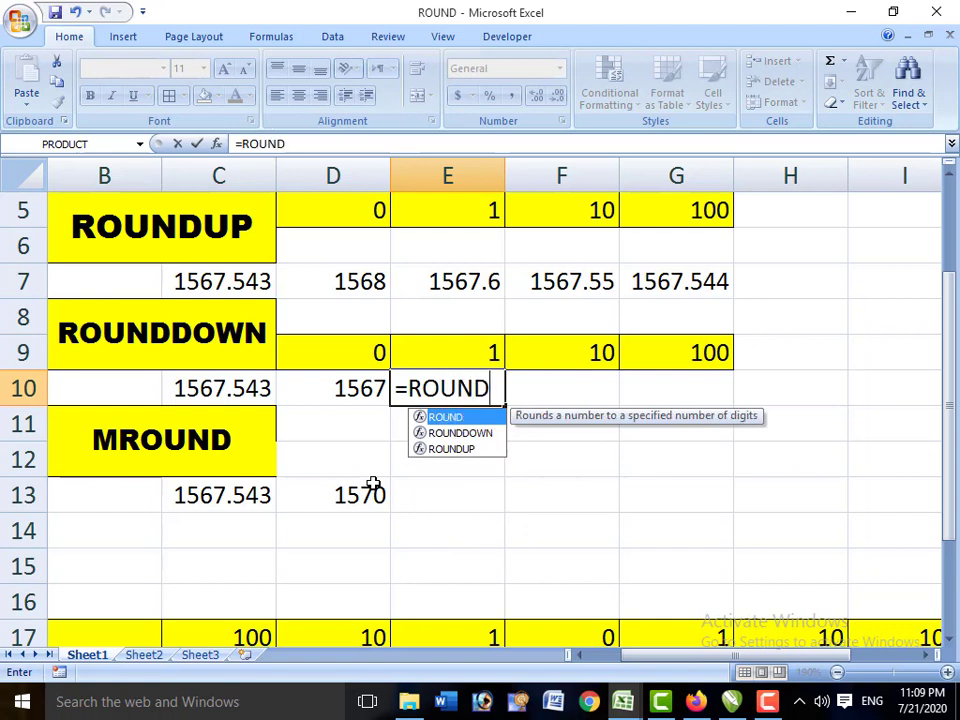
text(D)
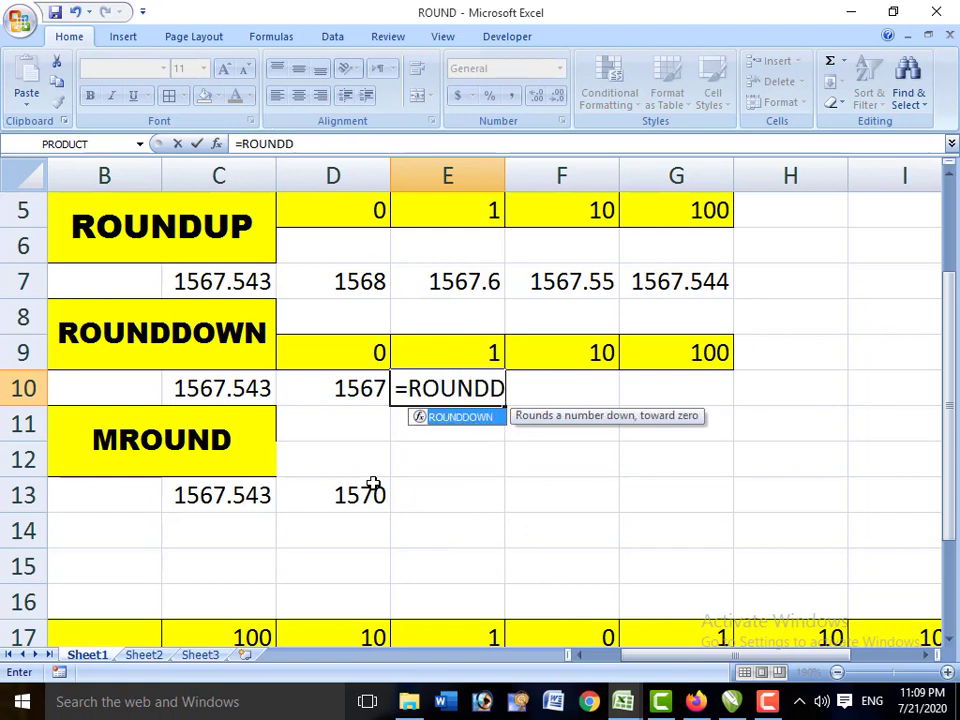
text(OWN()
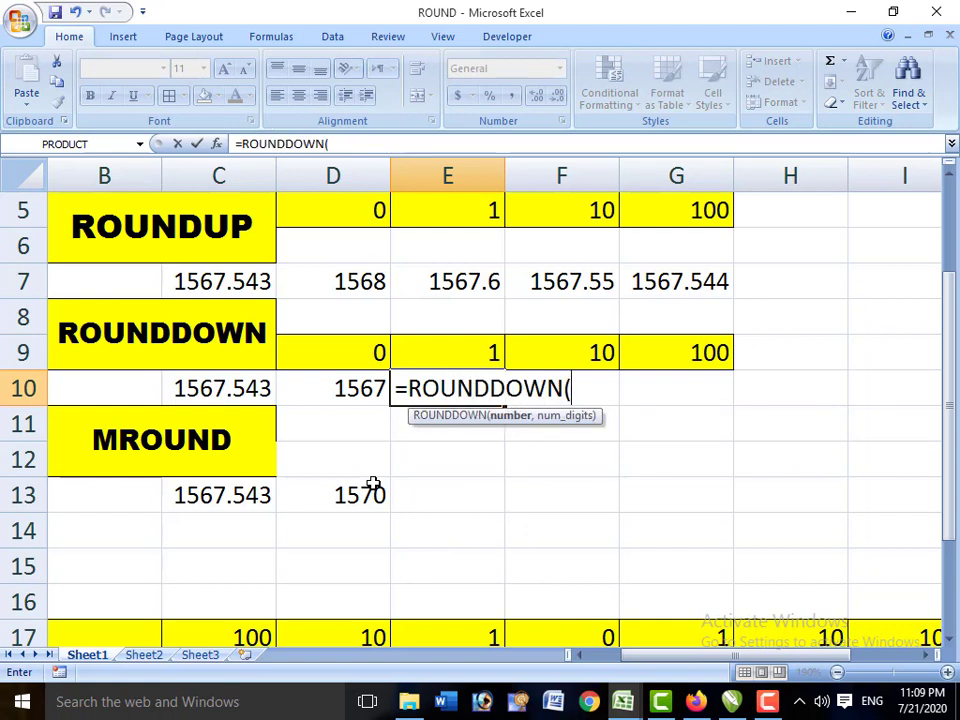
click(252, 388)
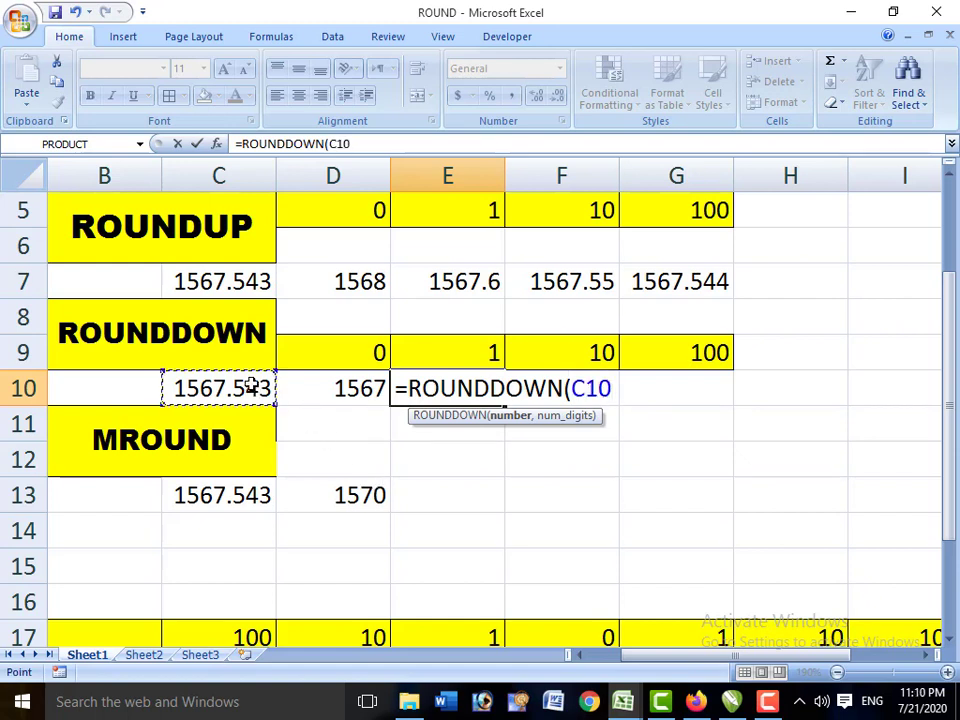
text(,1))
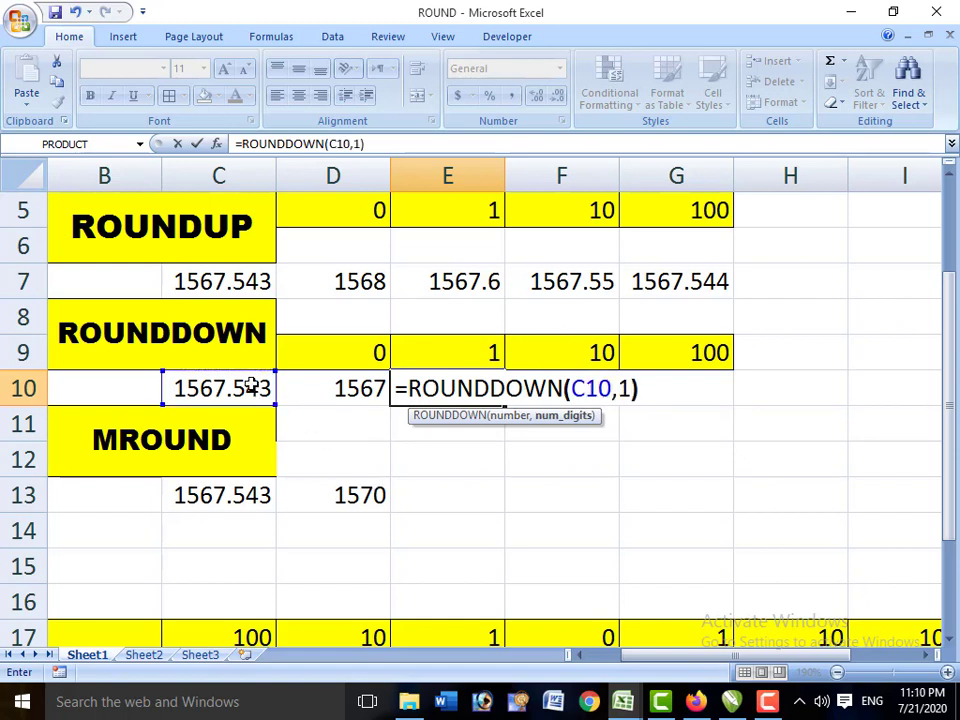
key(Return)
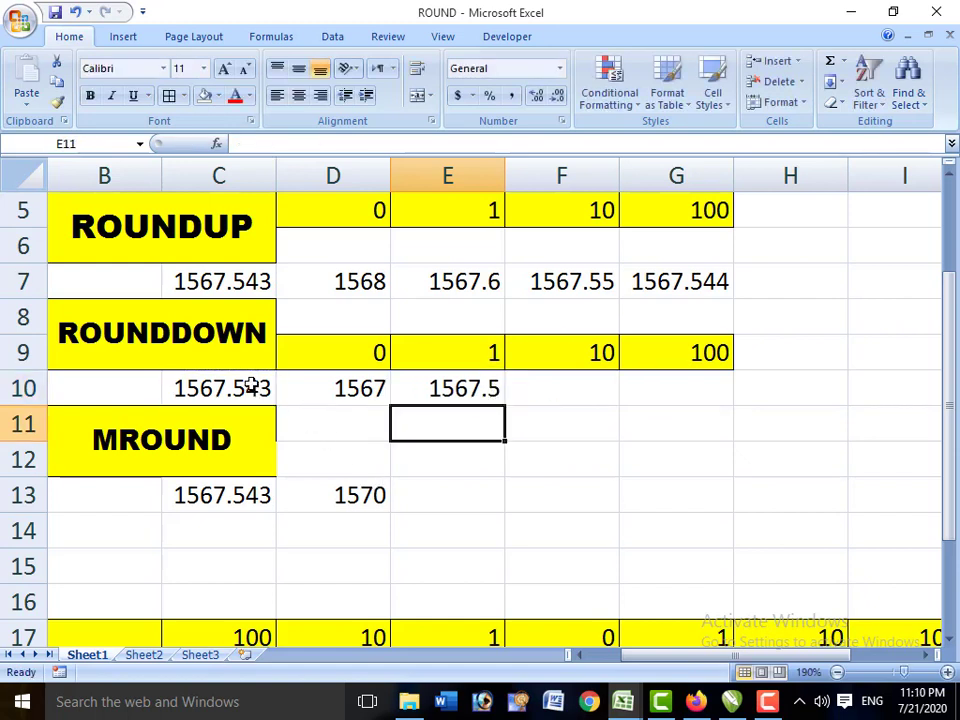
Change the digits argument of the ROUNDDOWN formula in cell E10 to -1 to round down to the nearest ten
click(452, 394)
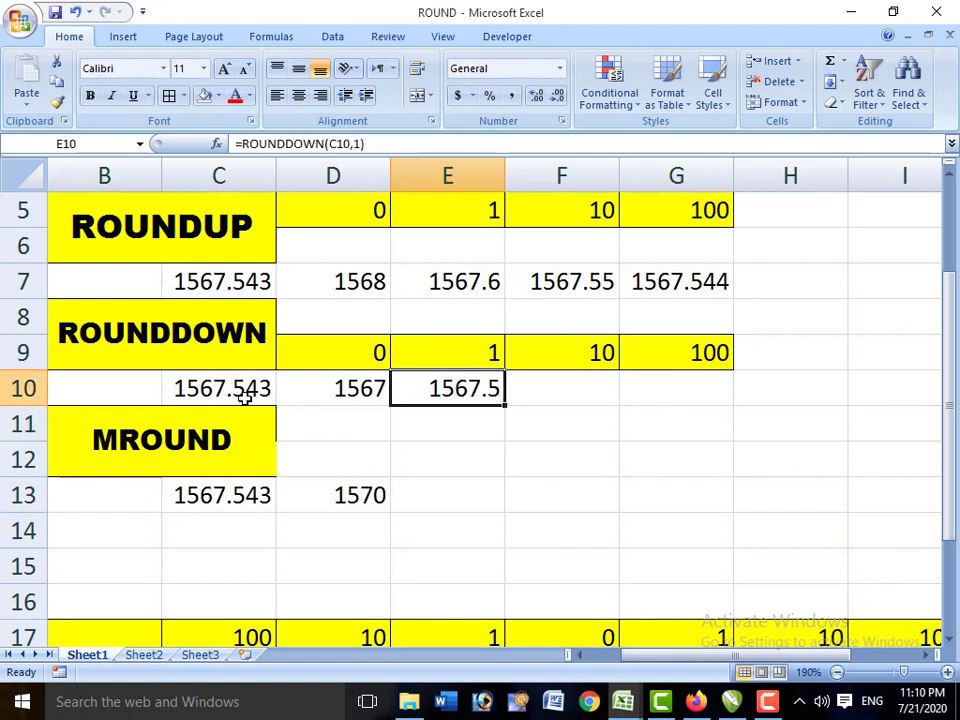
double_click(440, 390)
key(Left)
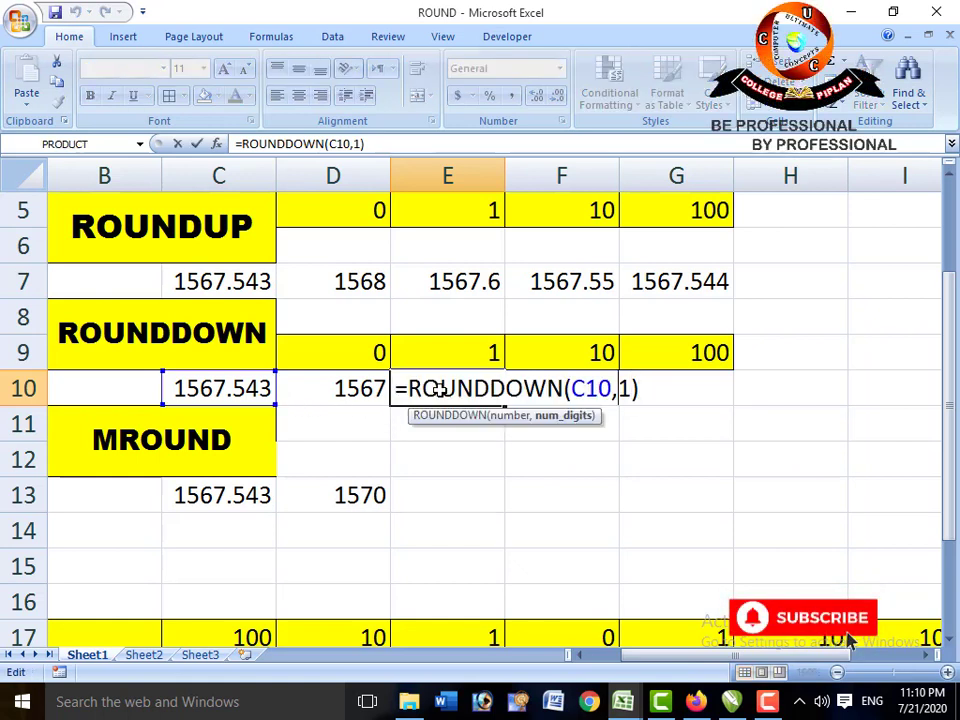
text(-)
key(Return)
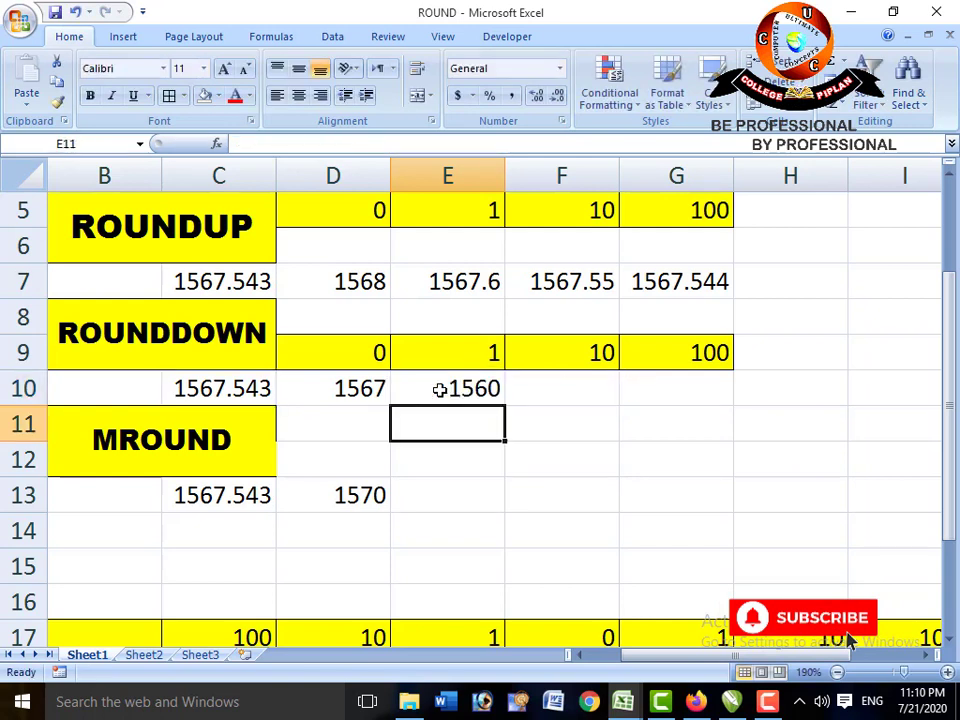
Compare the ROUNDDOWN results and formulas in cells D10 and E10
click(440, 390)
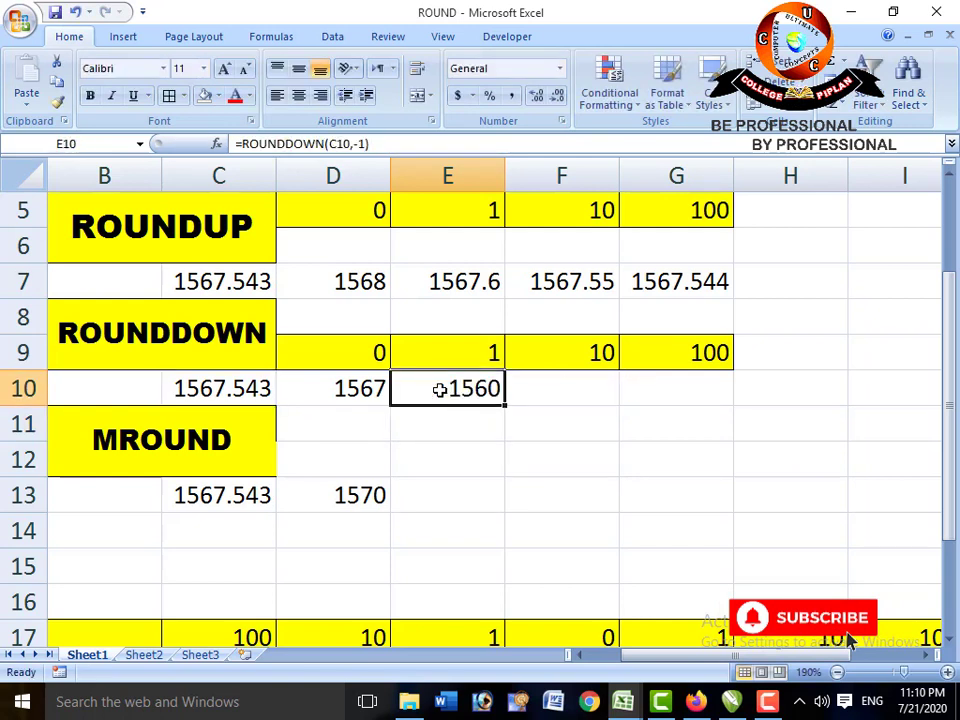
click(362, 385)
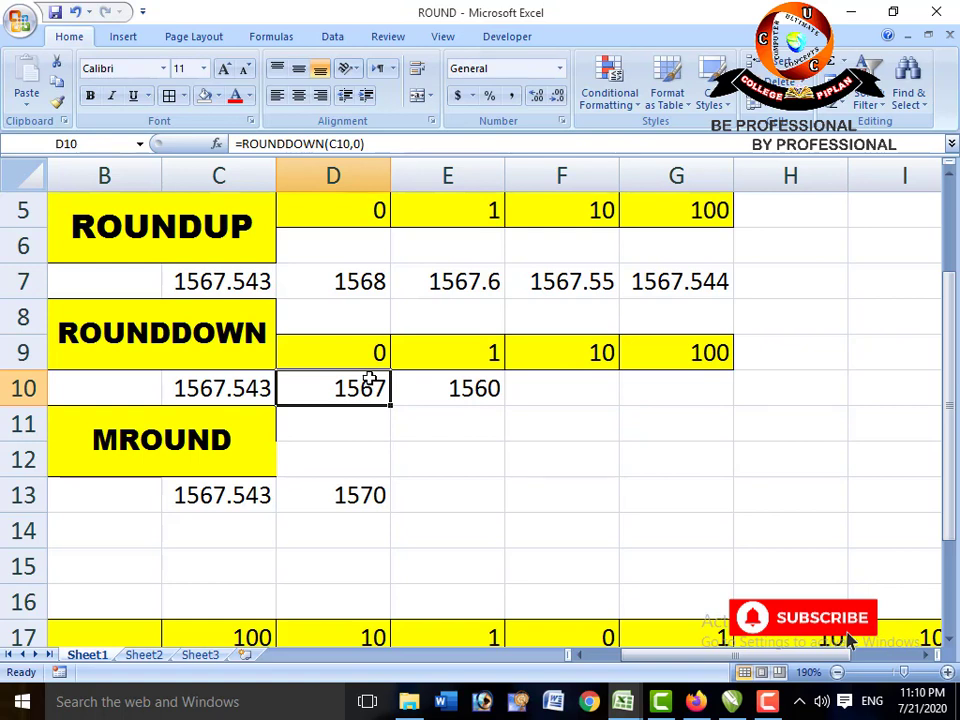
click(468, 394)
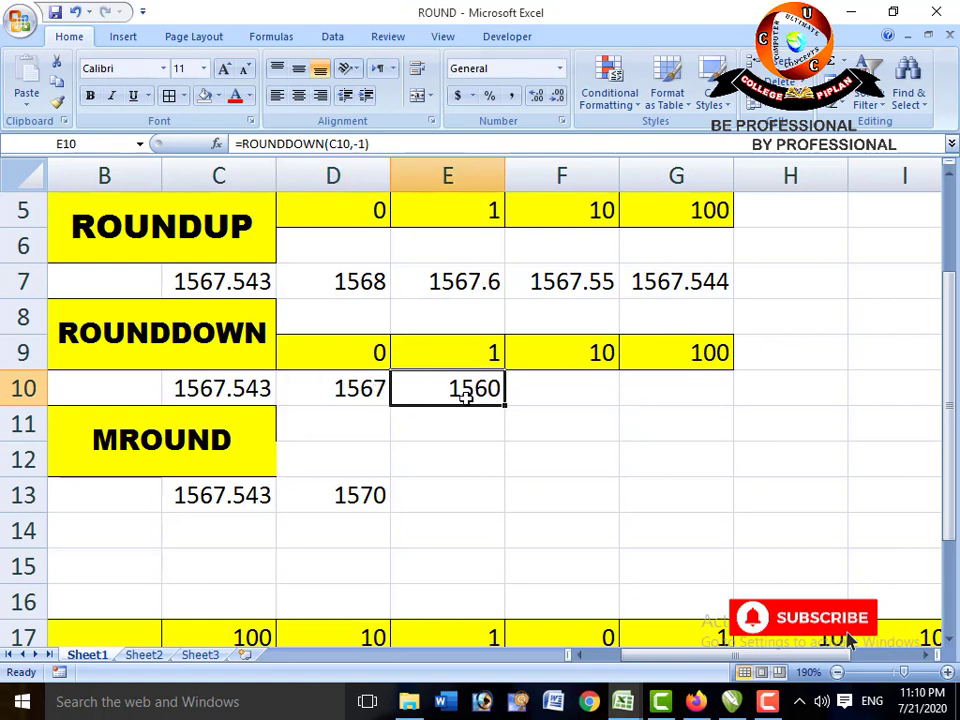
click(366, 394)
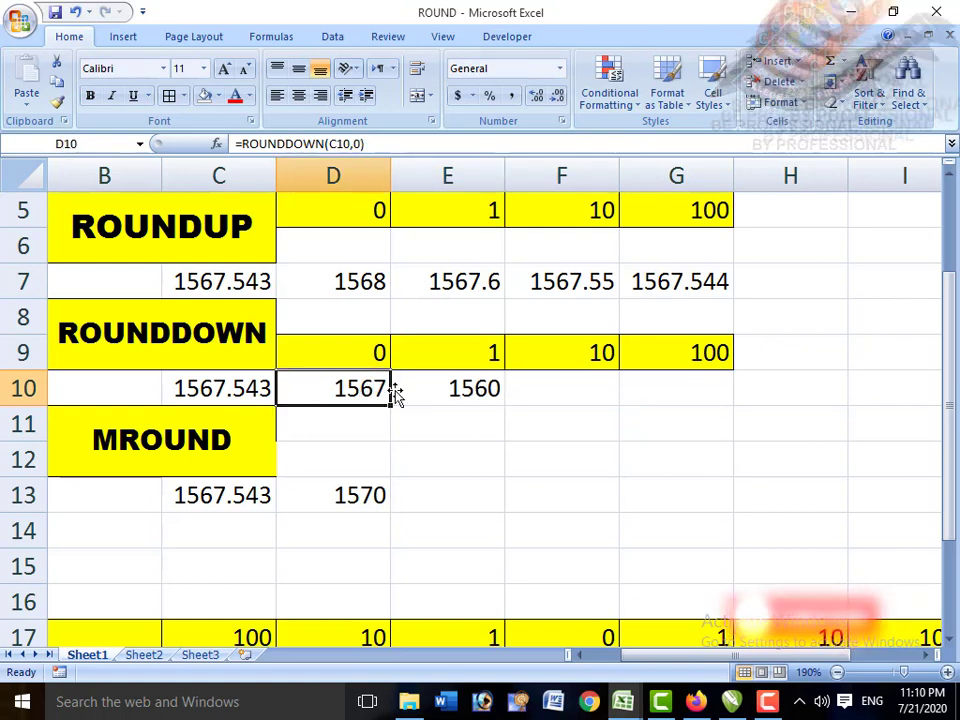
click(478, 406)
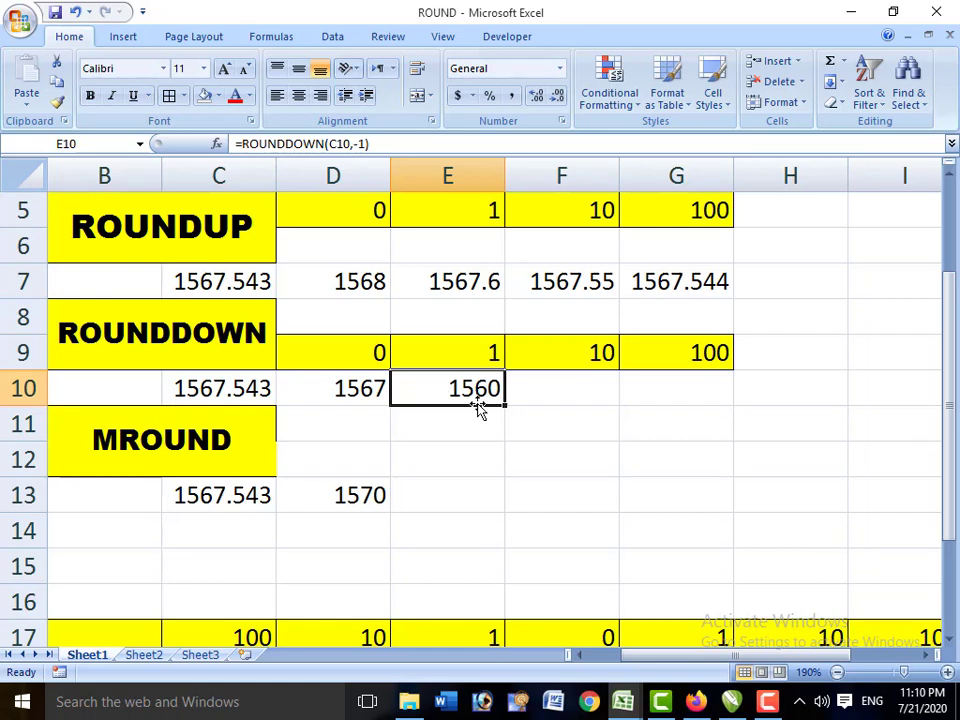
click(521, 388)
click(452, 396)
Enter the formula =ROUNDDOWN(C10,2) in cell F10 to round the number down to two decimals
click(529, 396)
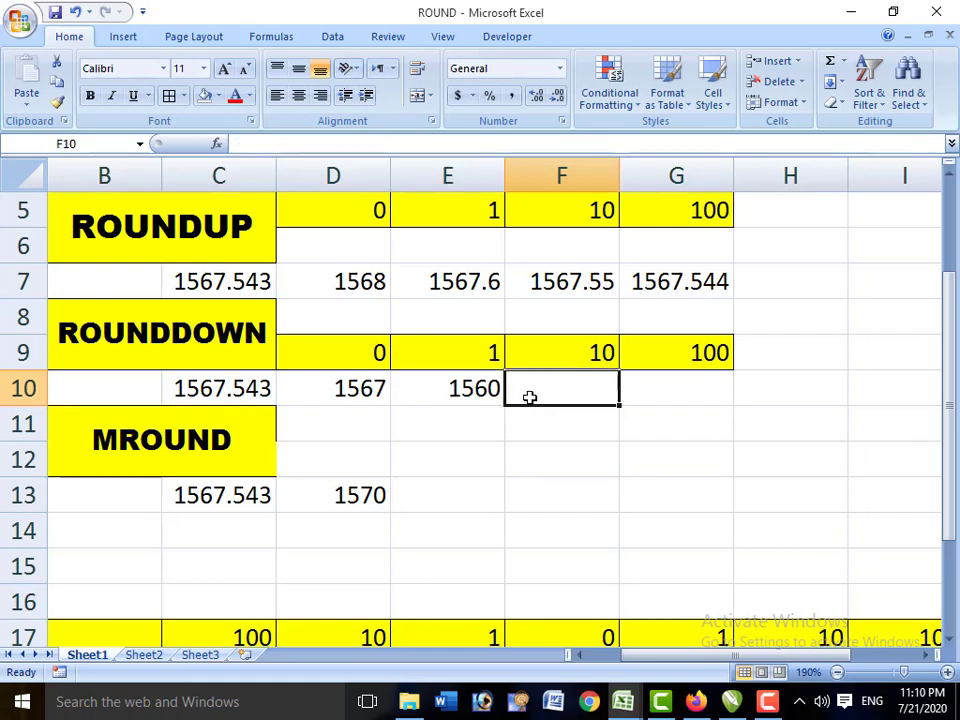
text(=R)
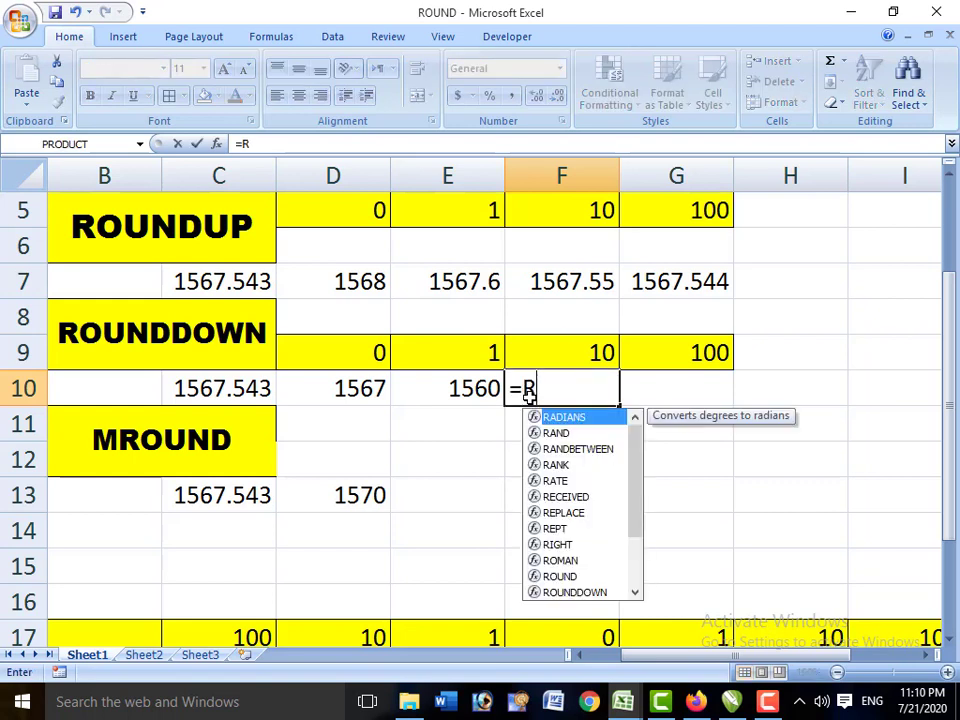
text(OUNDDOWN()
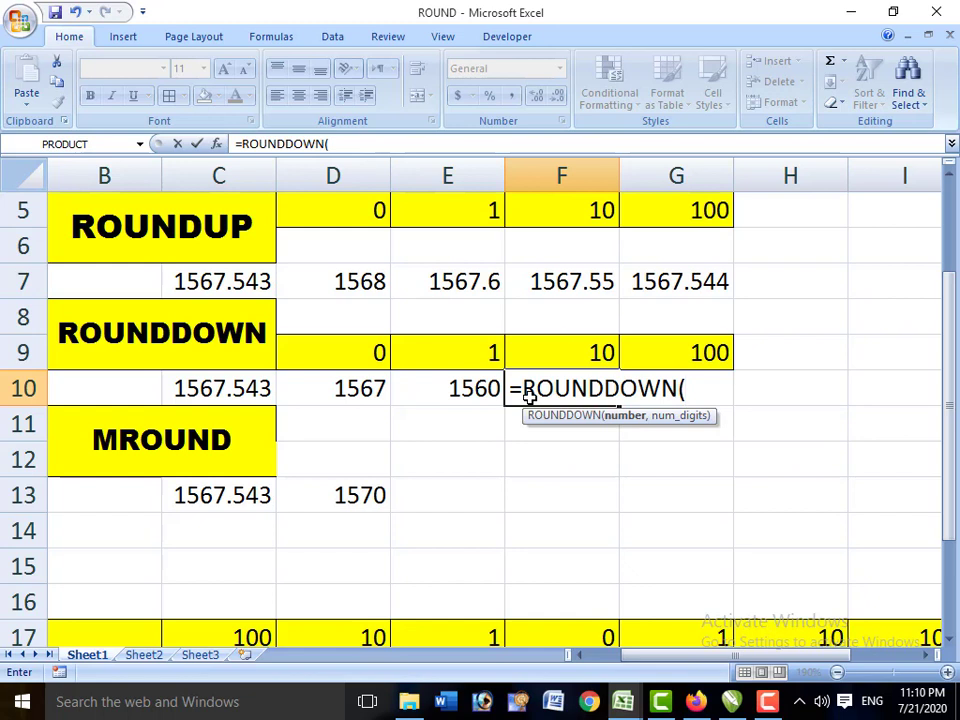
click(255, 388)
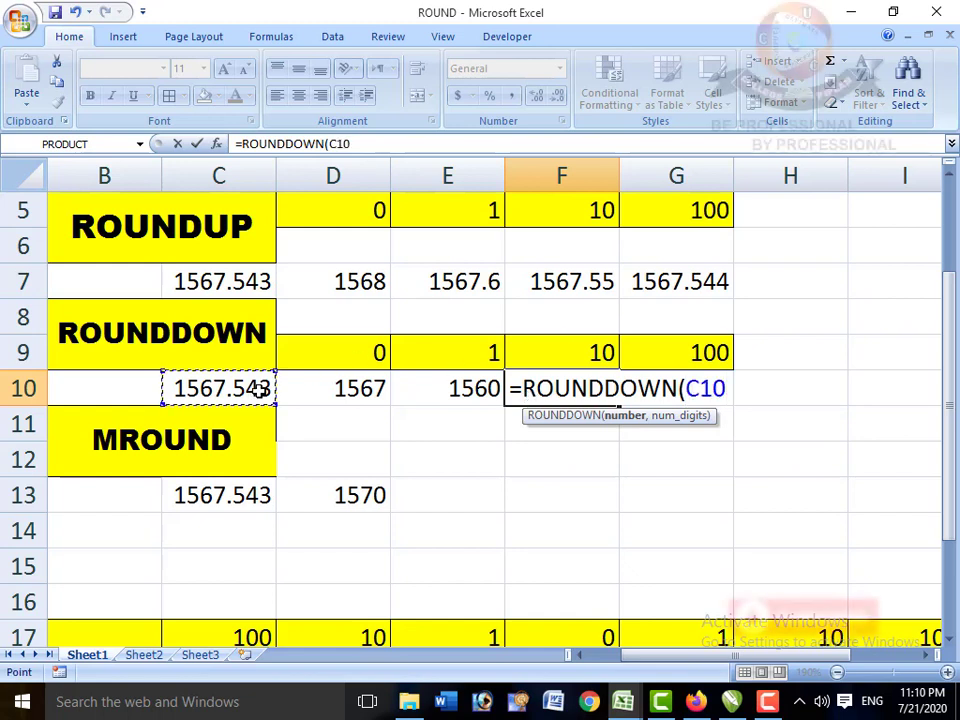
text(,)
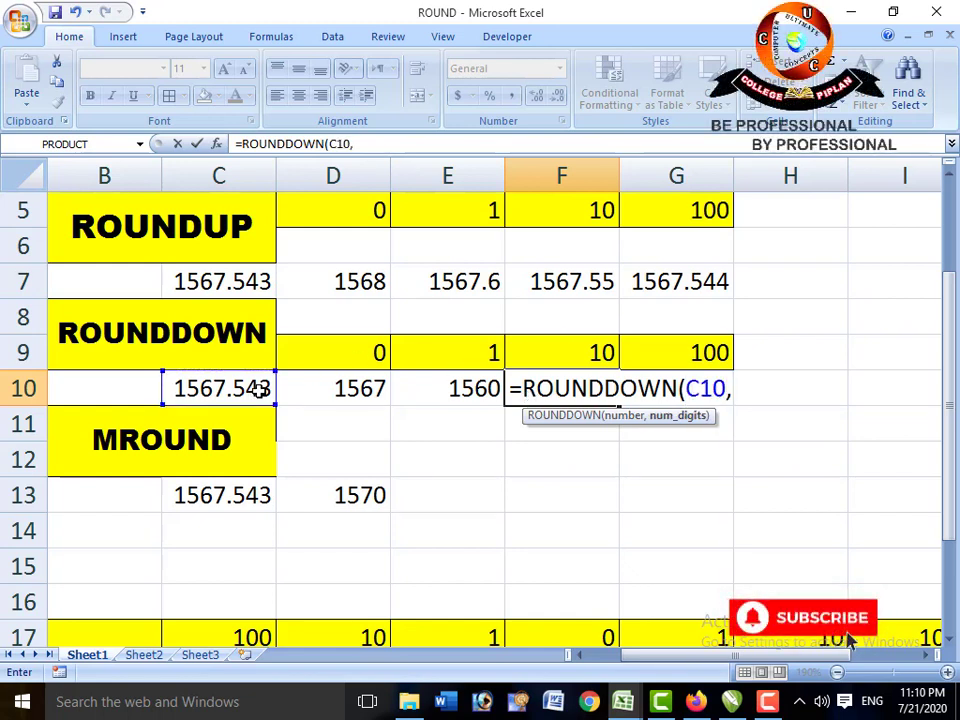
text(2))
key(Return)
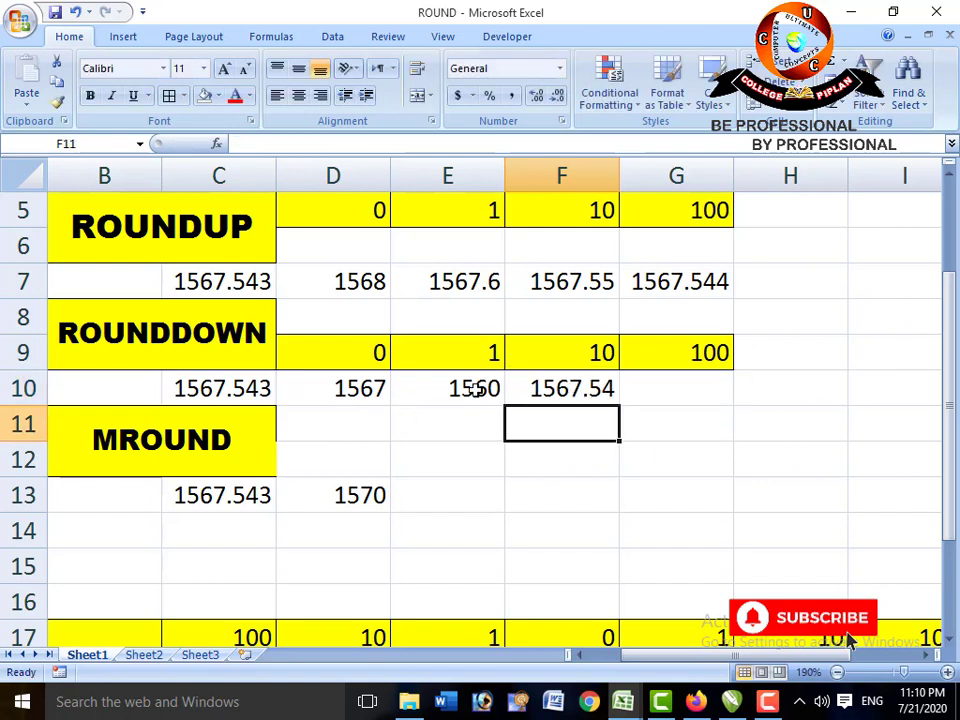
Enter the formula =ROUNDDOWN(C10,3) in cell G10 to round the number down to three decimals
click(633, 385)
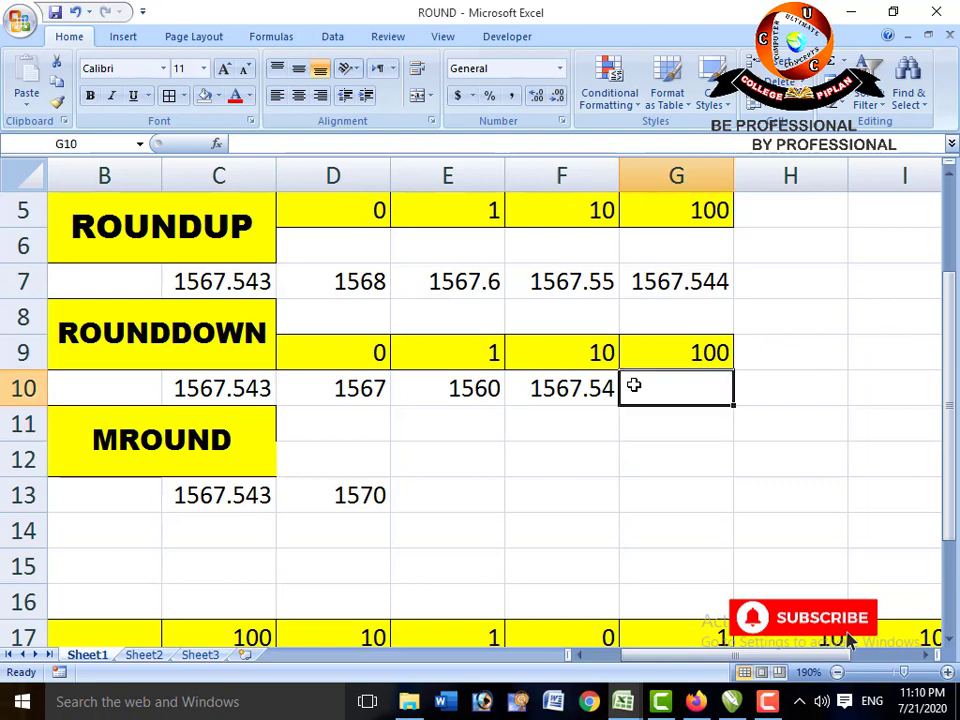
text(=)
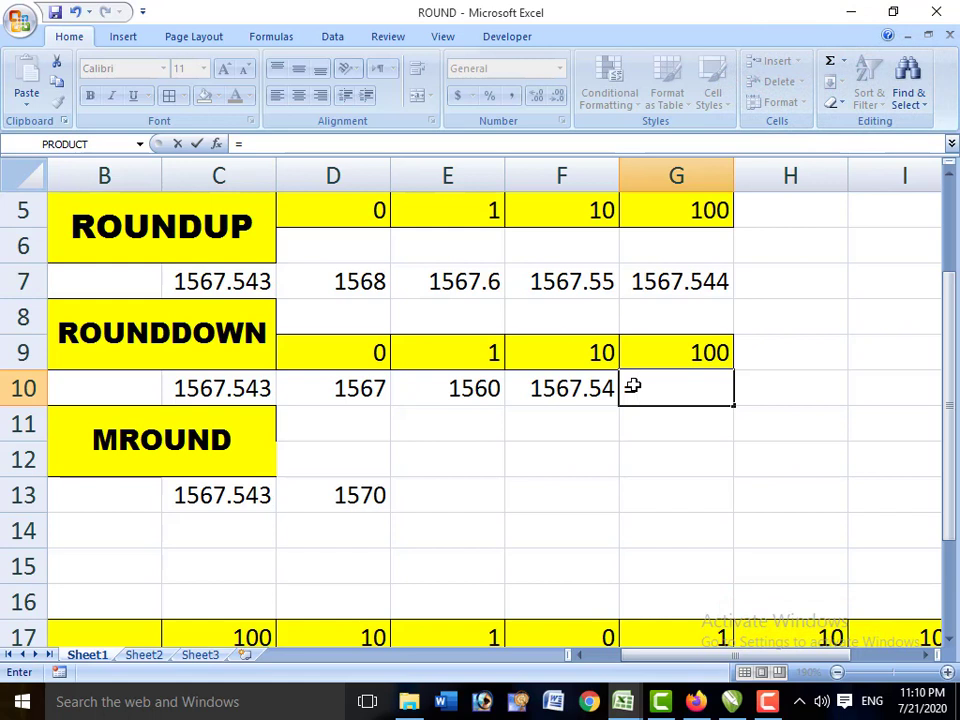
text(ROUND)
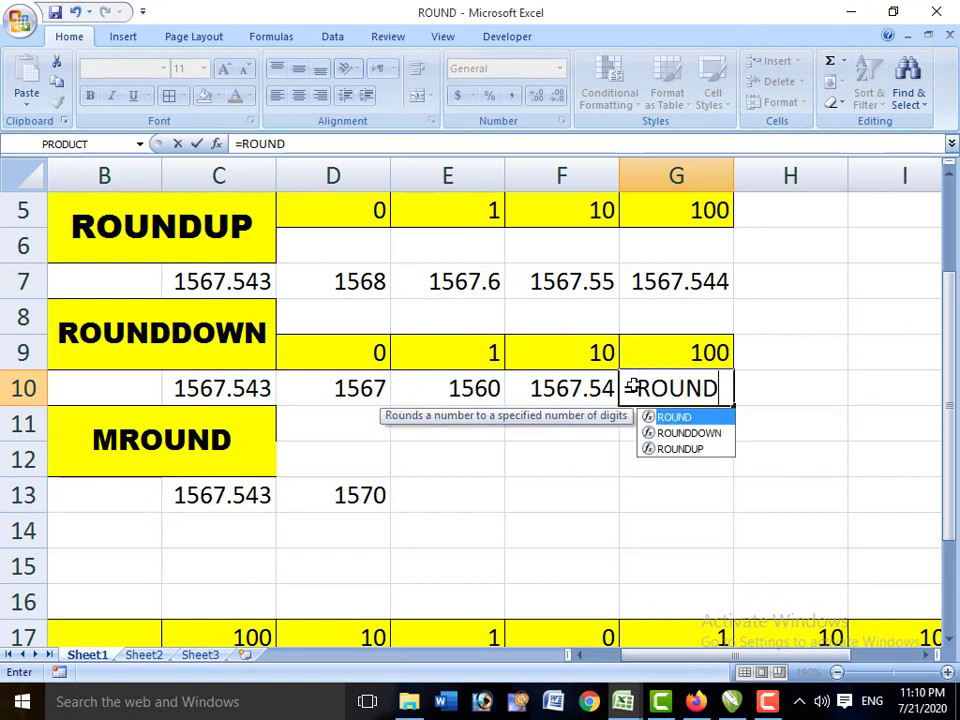
text(DOWN()
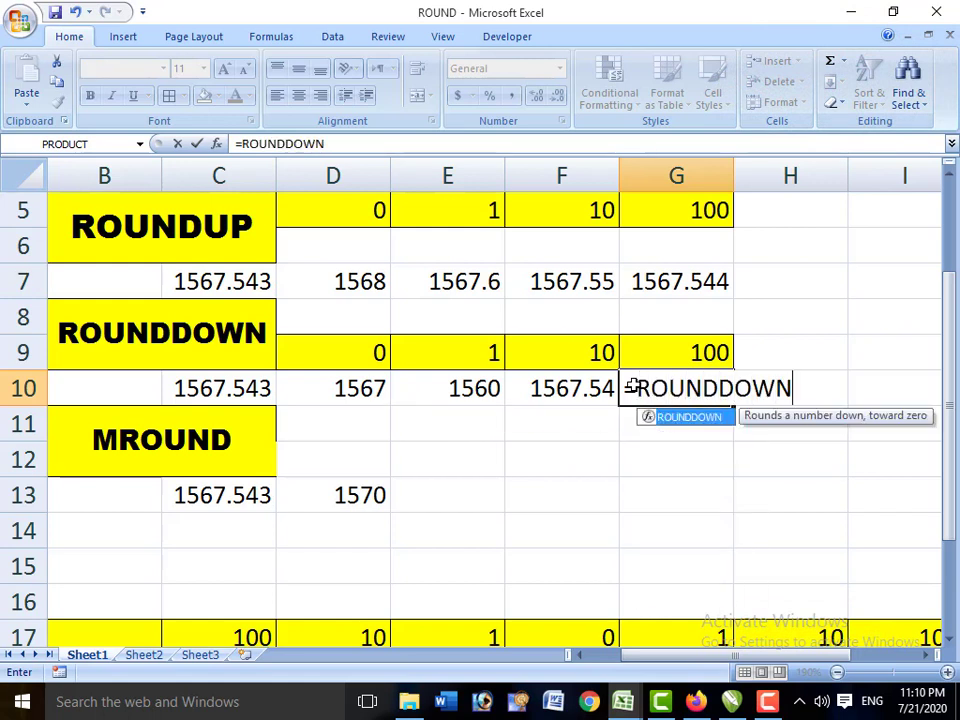
click(261, 377)
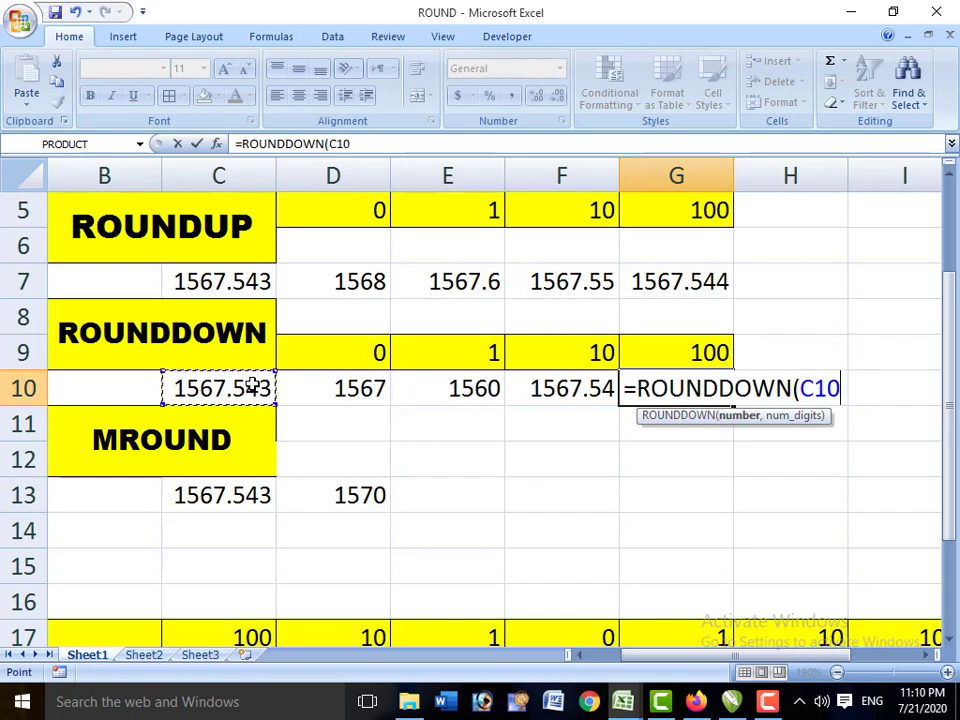
text(,3)
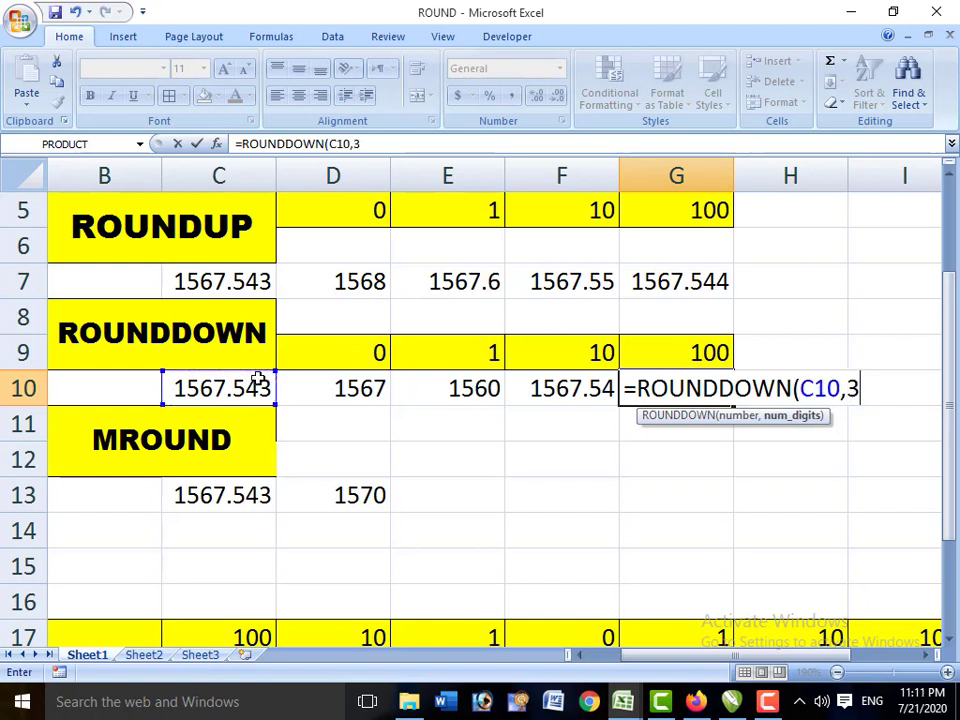
text())
key(Return)
key(Up)
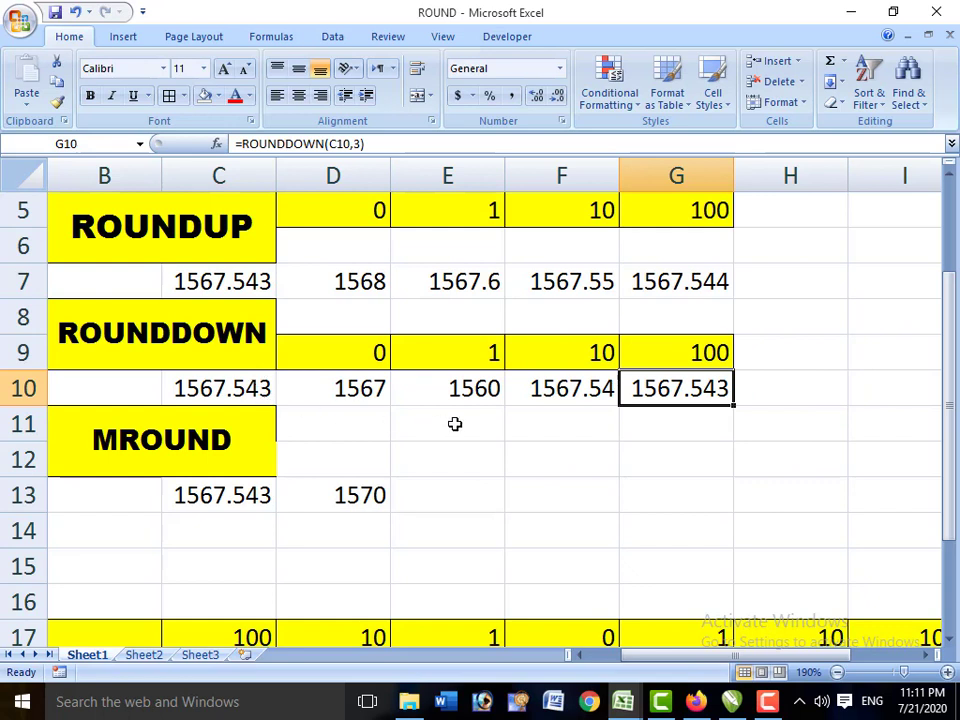
Change the digits argument of the ROUNDDOWN formula in cell G10 to -3 to round down to the nearest thousand
double_click(669, 395)
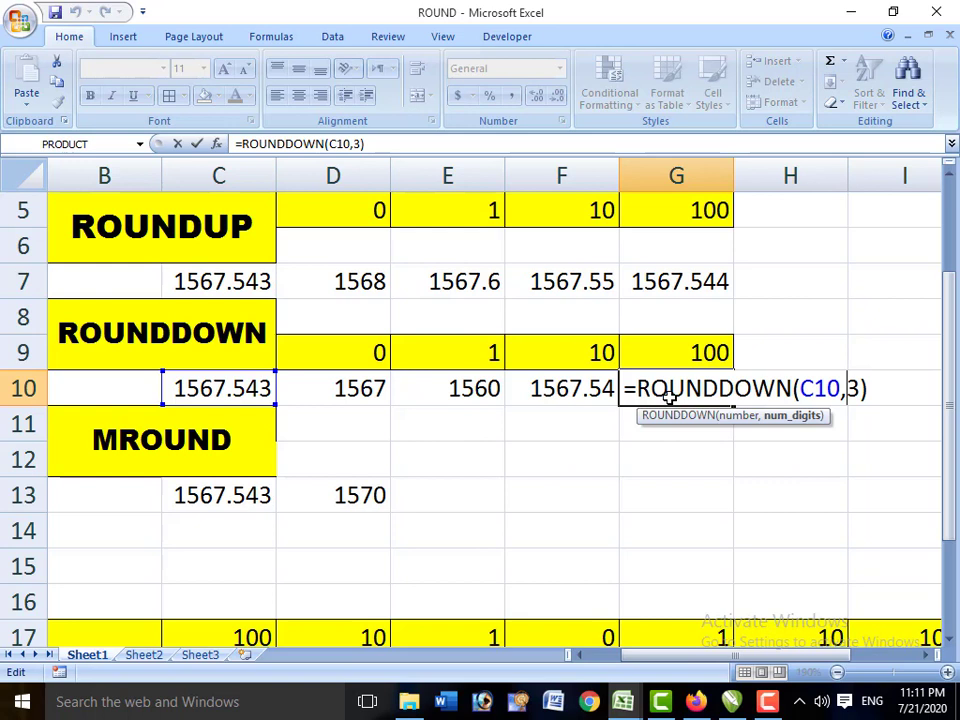
text(-)
key(Return)
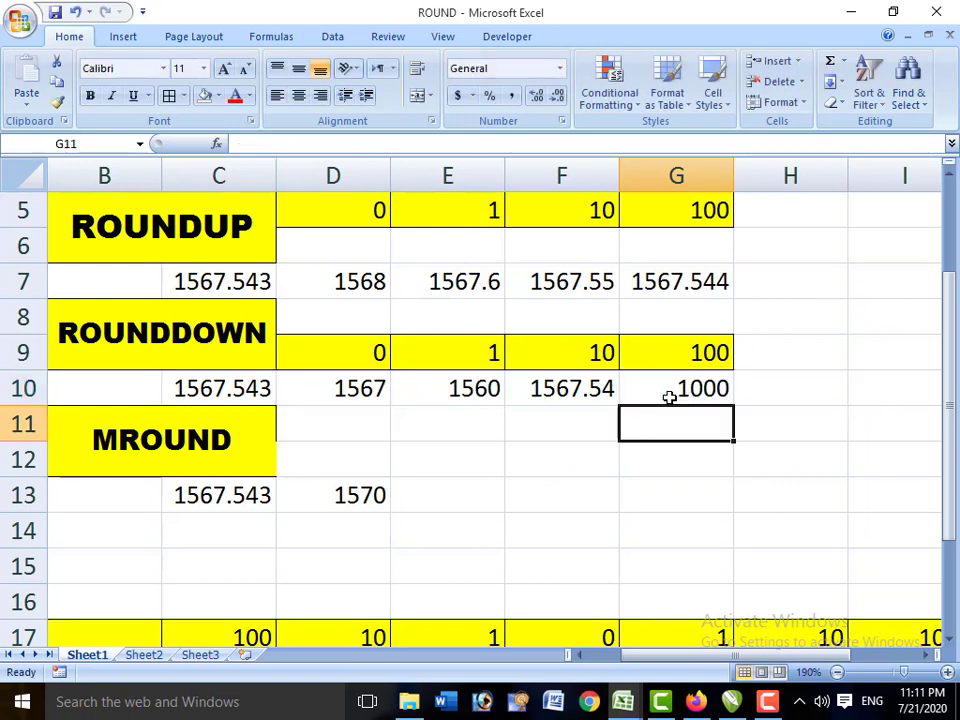
click(669, 397)
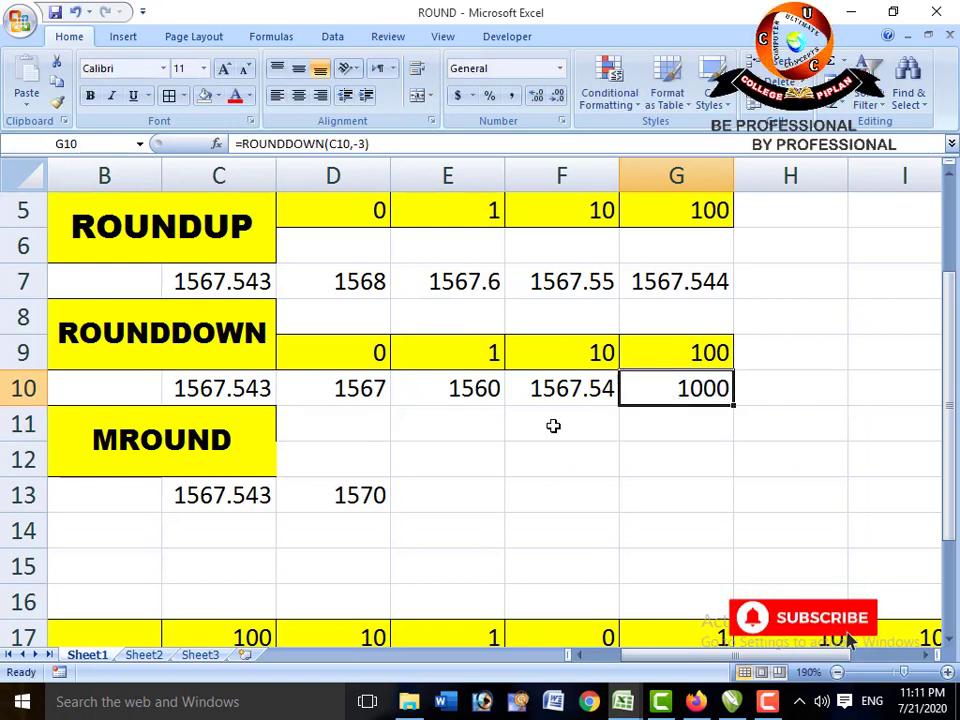
Check the ROUNDDOWN formulas in D10 and E10 and change the digits argument of the formula in F10 to -2
click(365, 398)
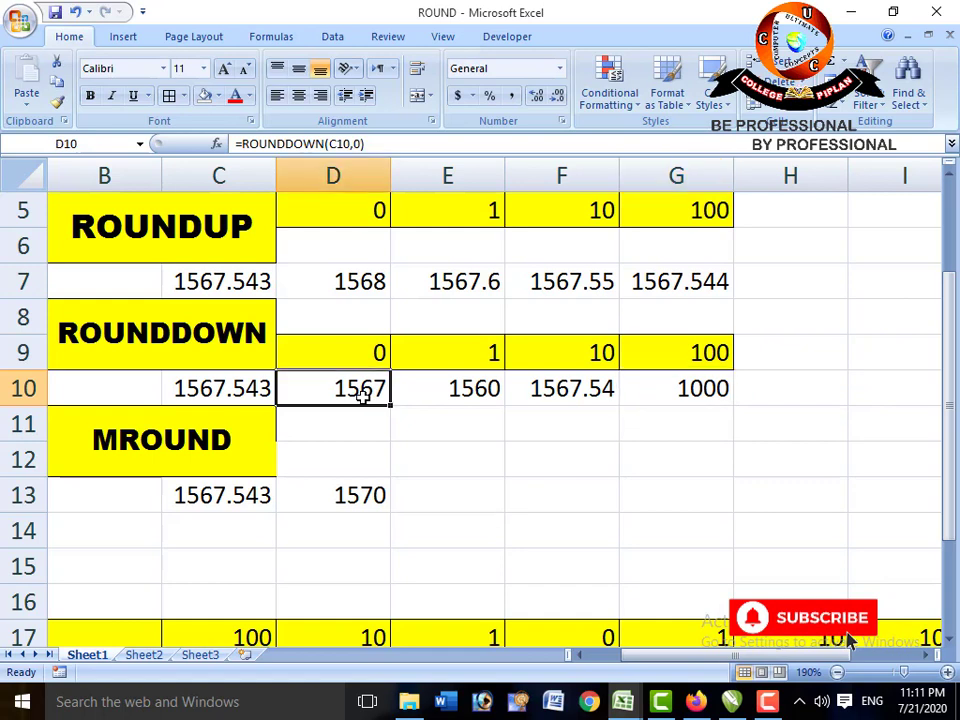
click(450, 392)
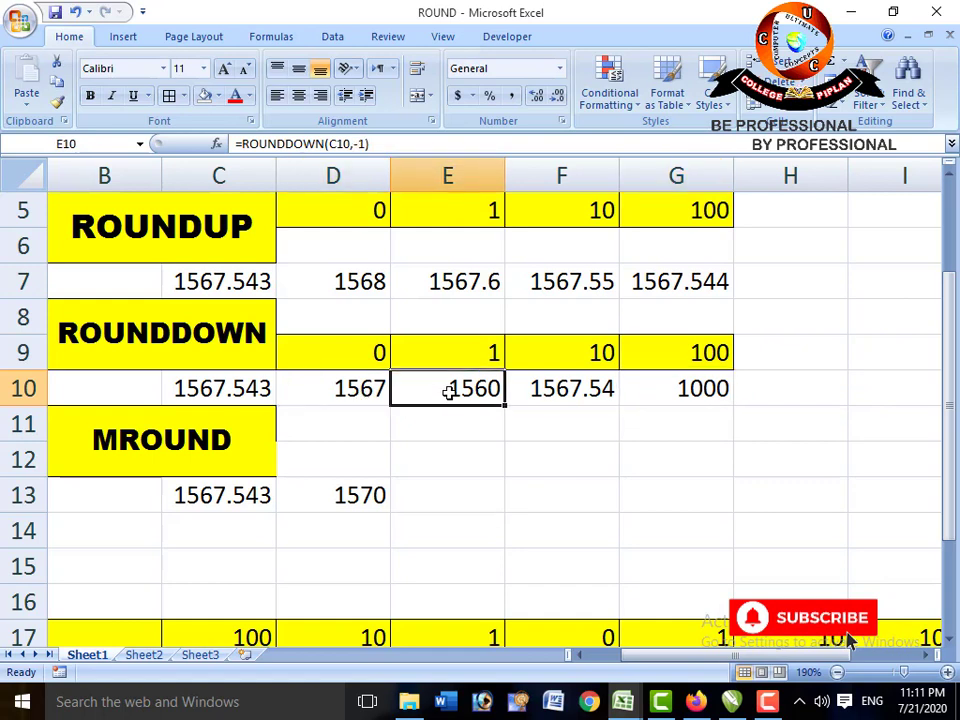
click(380, 397)
click(455, 397)
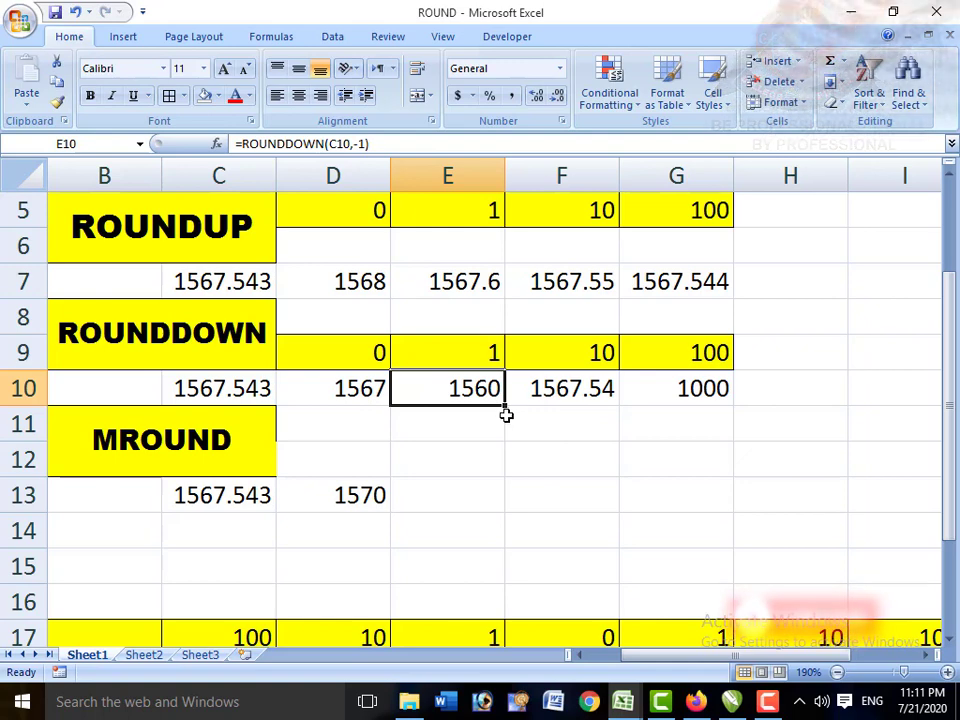
click(538, 396)
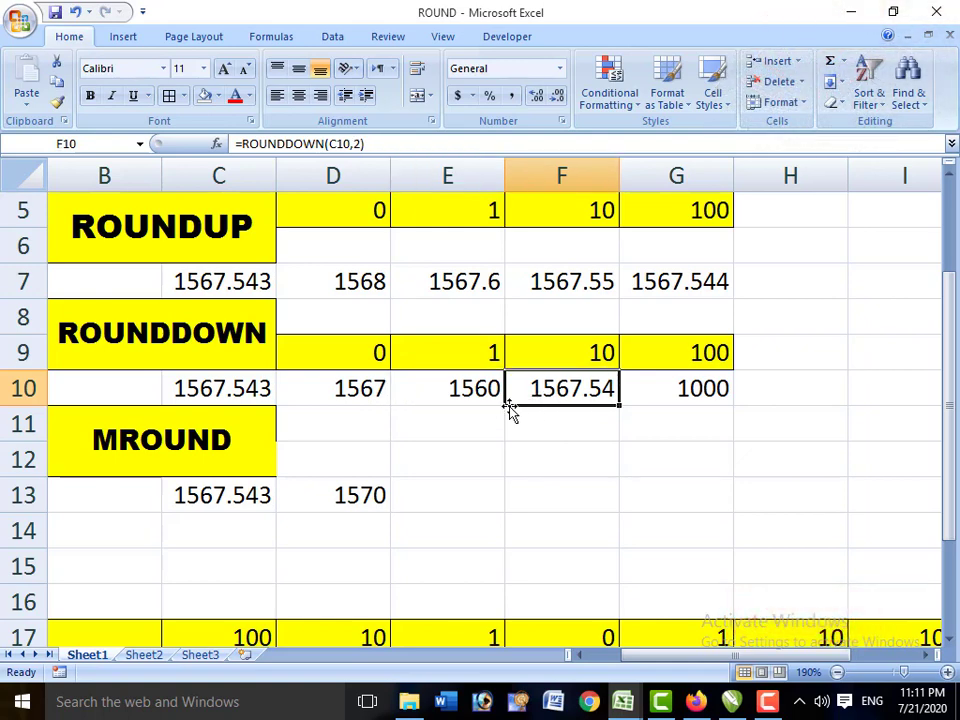
double_click(577, 396)
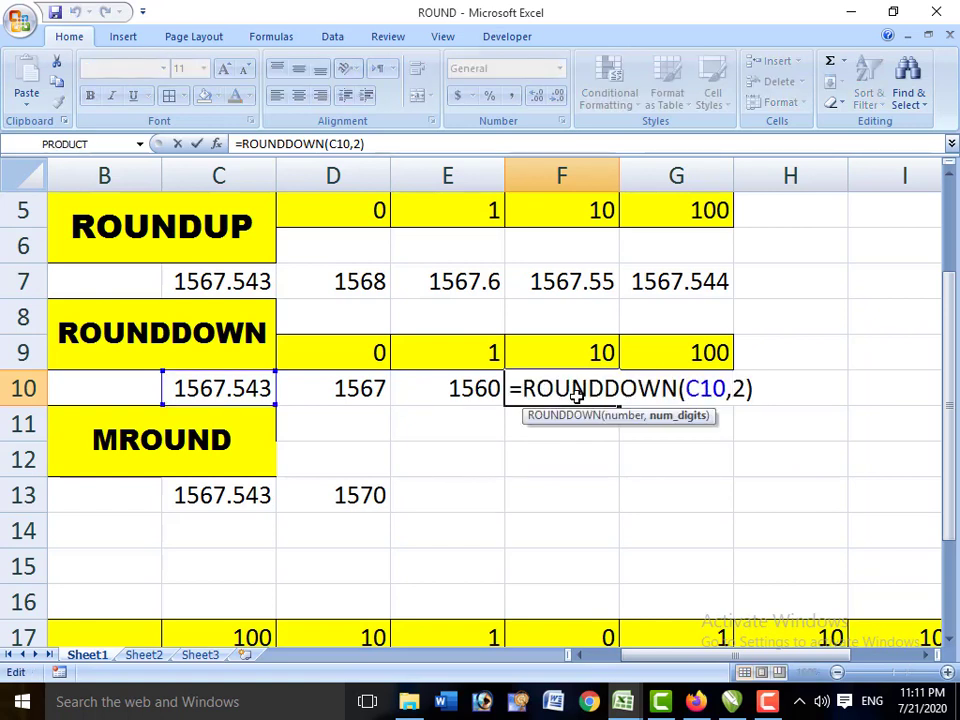
text(-)
key(Return)
click(574, 392)
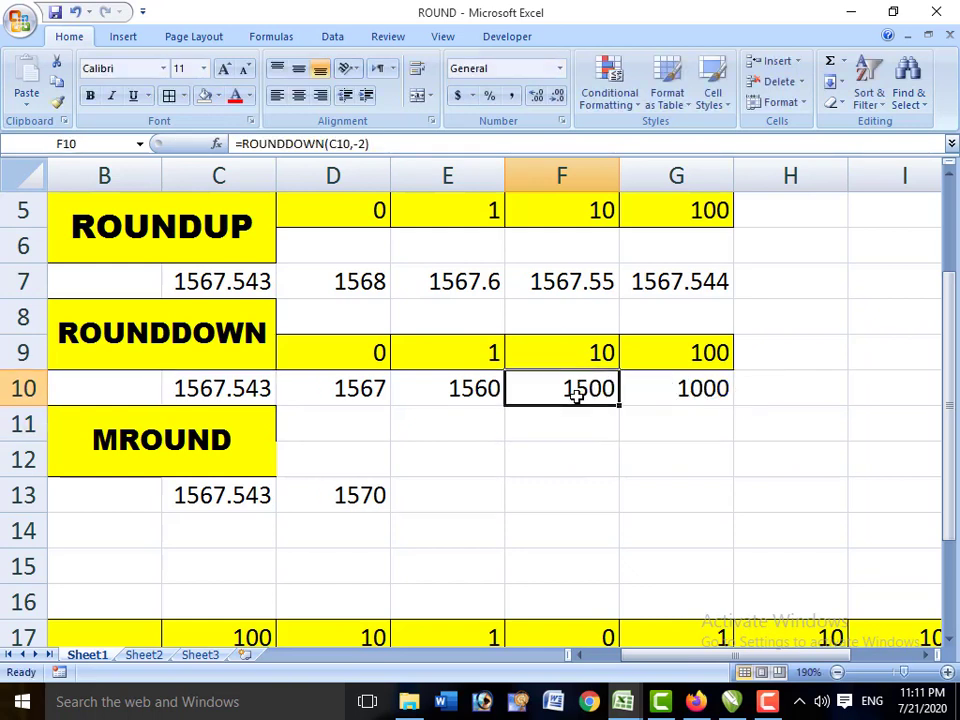
Compare the ROUNDDOWN results and negative digits arguments in cells E10, F10 and G10
click(467, 396)
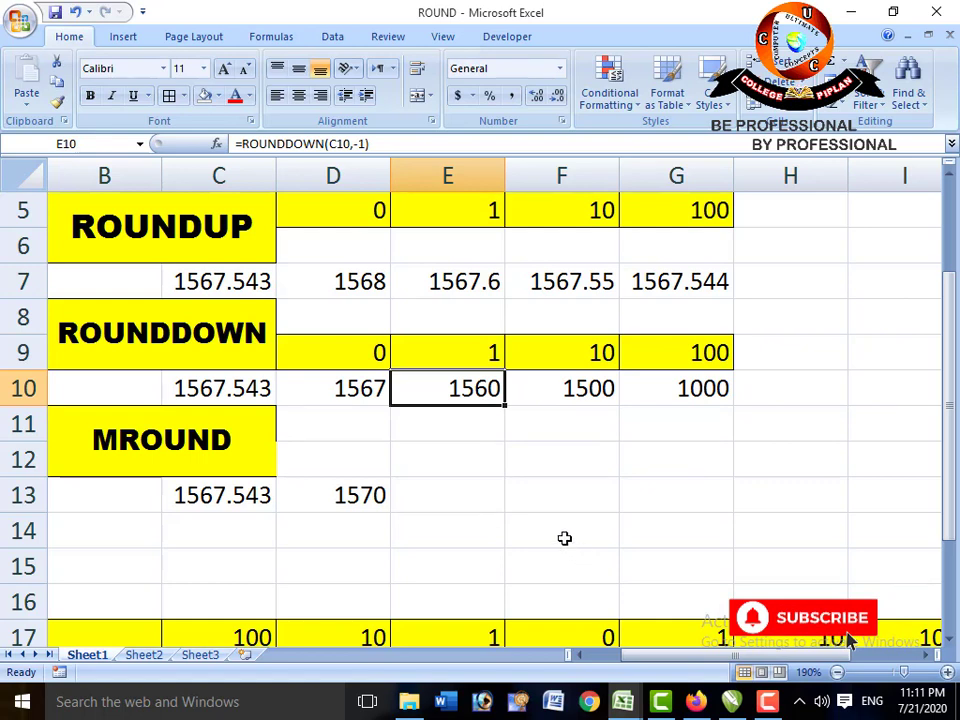
click(587, 410)
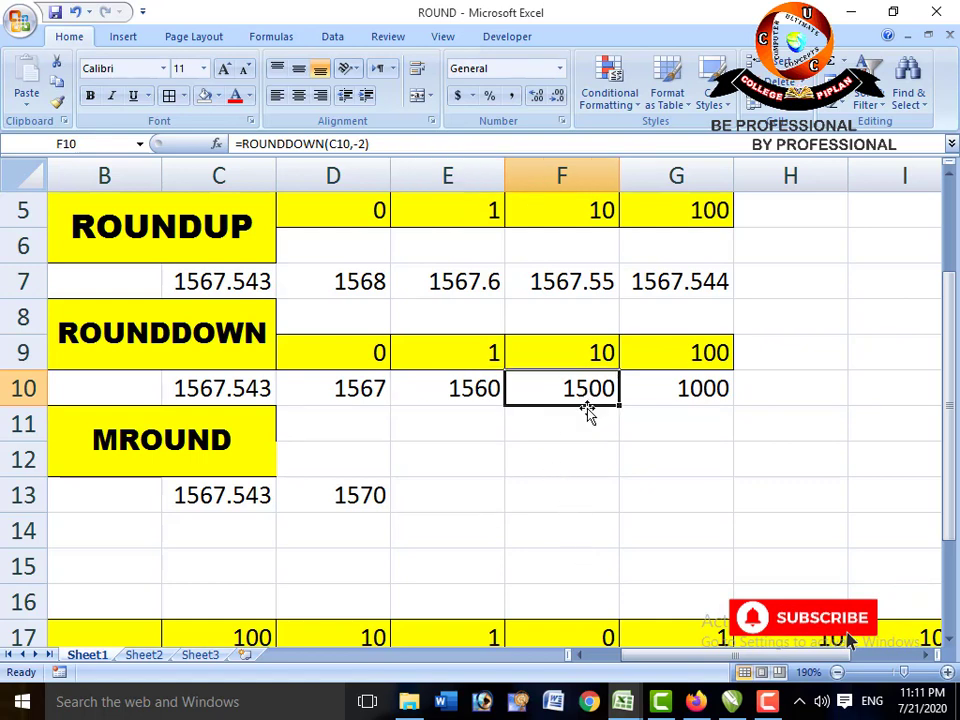
click(671, 387)
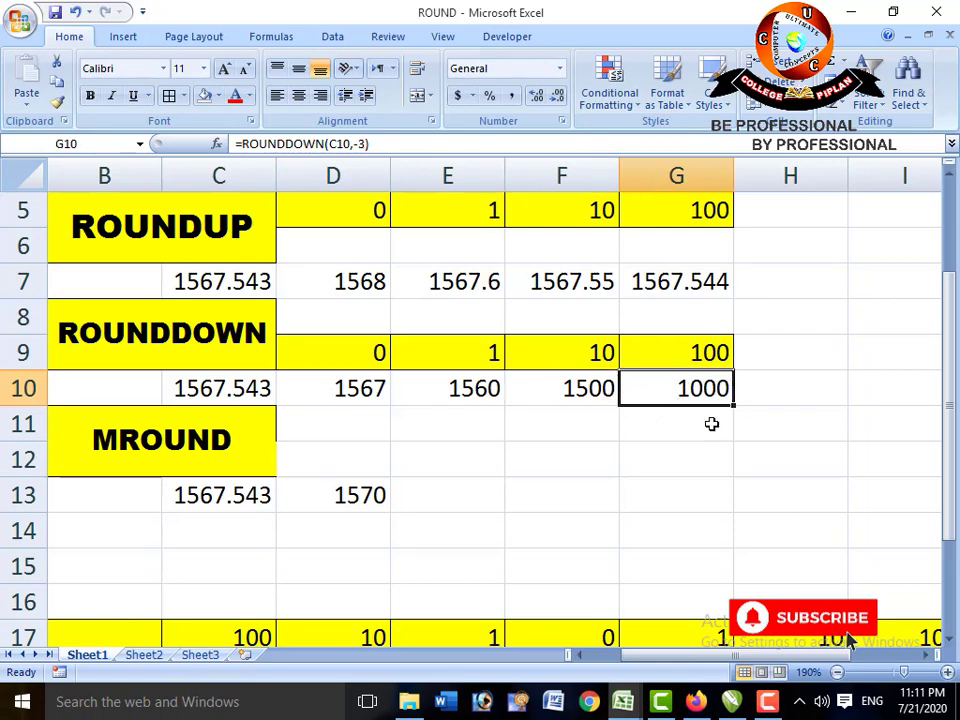
click(588, 396)
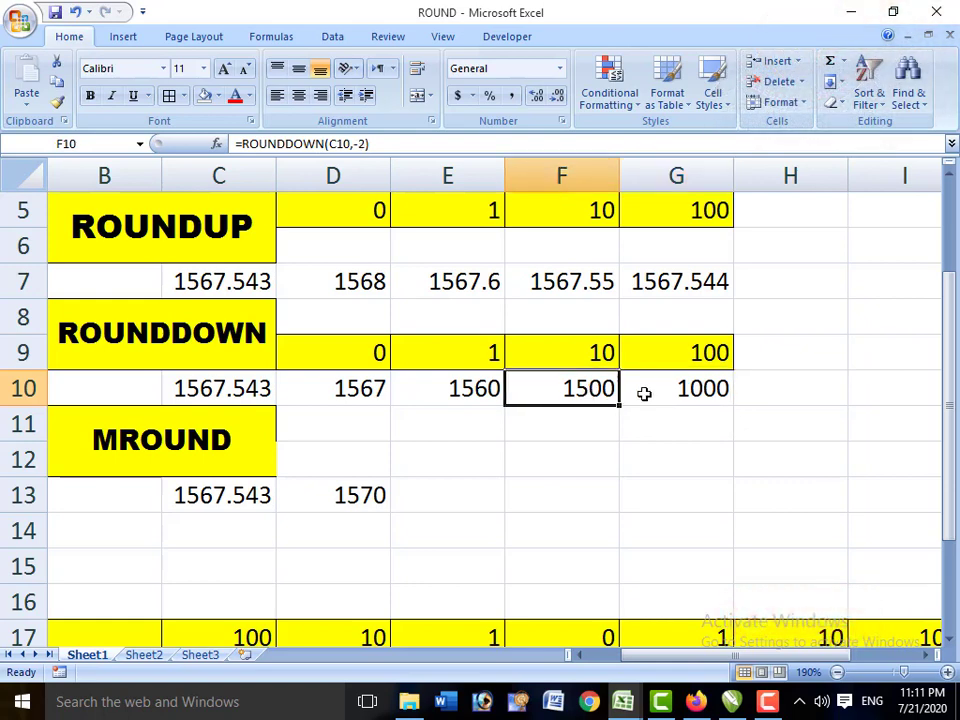
click(660, 390)
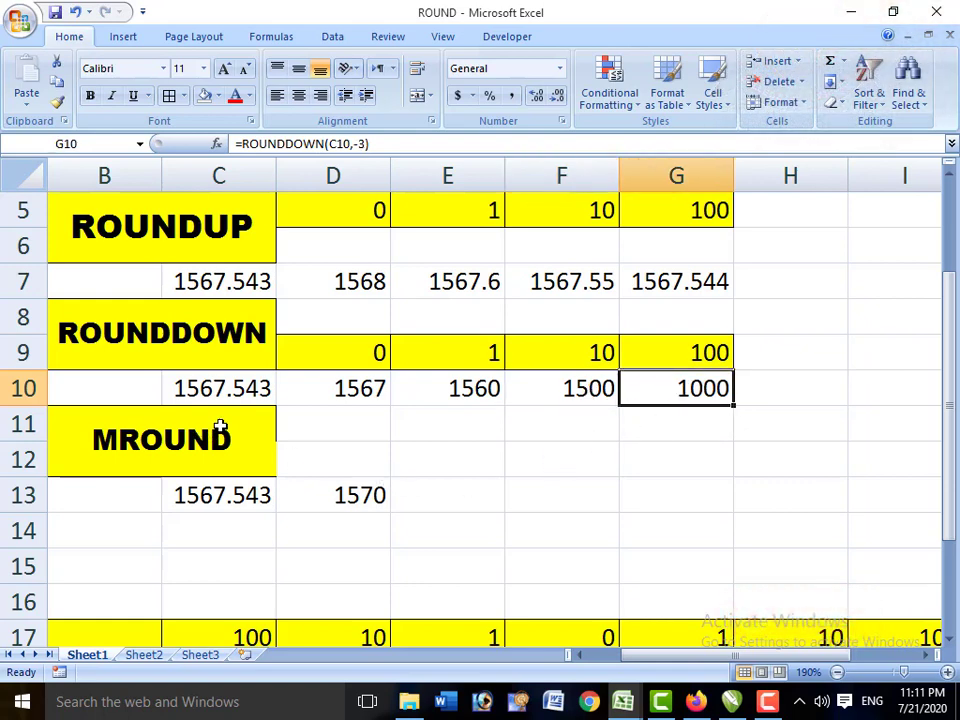
Review the ROUND, ROUNDUP, ROUNDDOWN and MROUND section headings and the MROUND source number in cell C13
scroll(210, 430, up, 1)
click(165, 231)
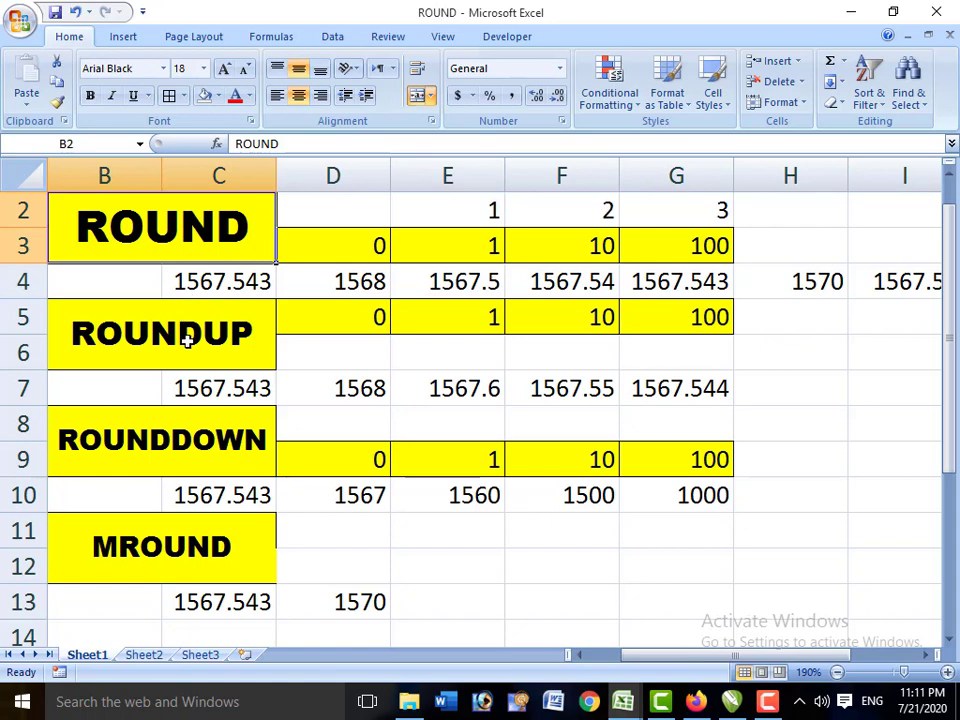
click(189, 336)
click(203, 429)
scroll(246, 414, down, 1)
scroll(246, 414, down, 1)
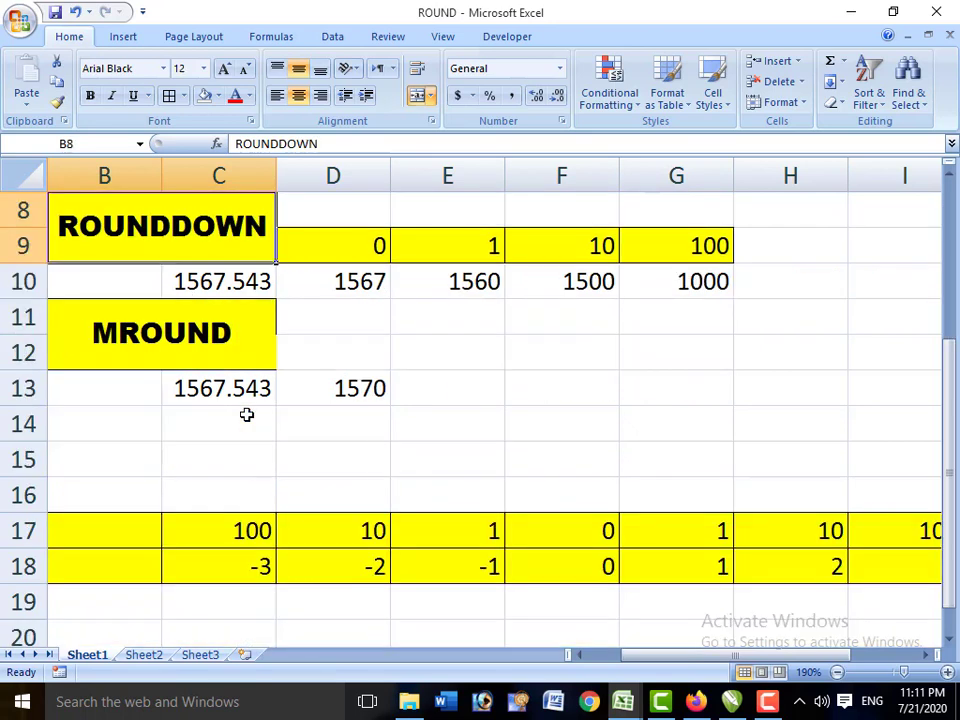
click(181, 352)
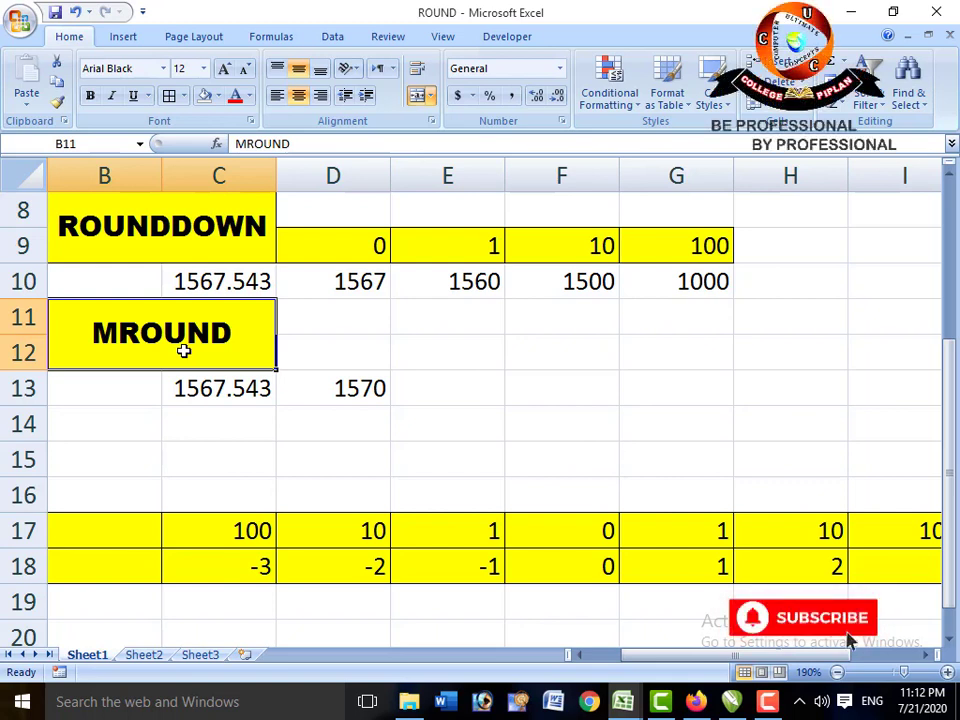
click(233, 390)
Clear cell D13 and enter the formula =MROUND(C13,5) to round the number to the nearest multiple of 5
click(319, 395)
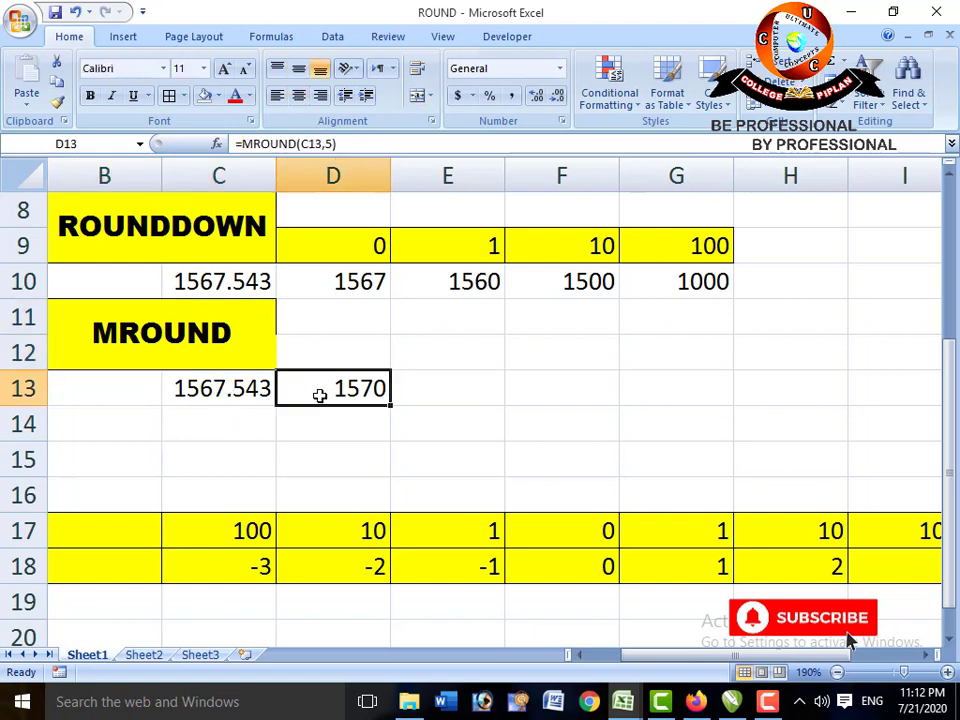
key(Delete)
text(=MR)
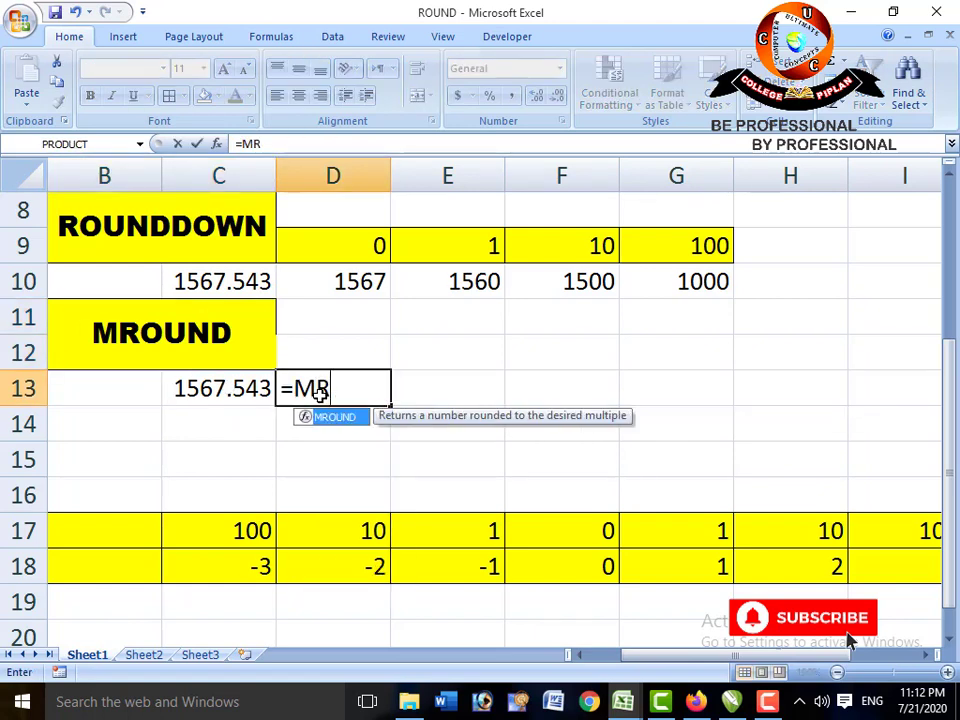
text(OUND()
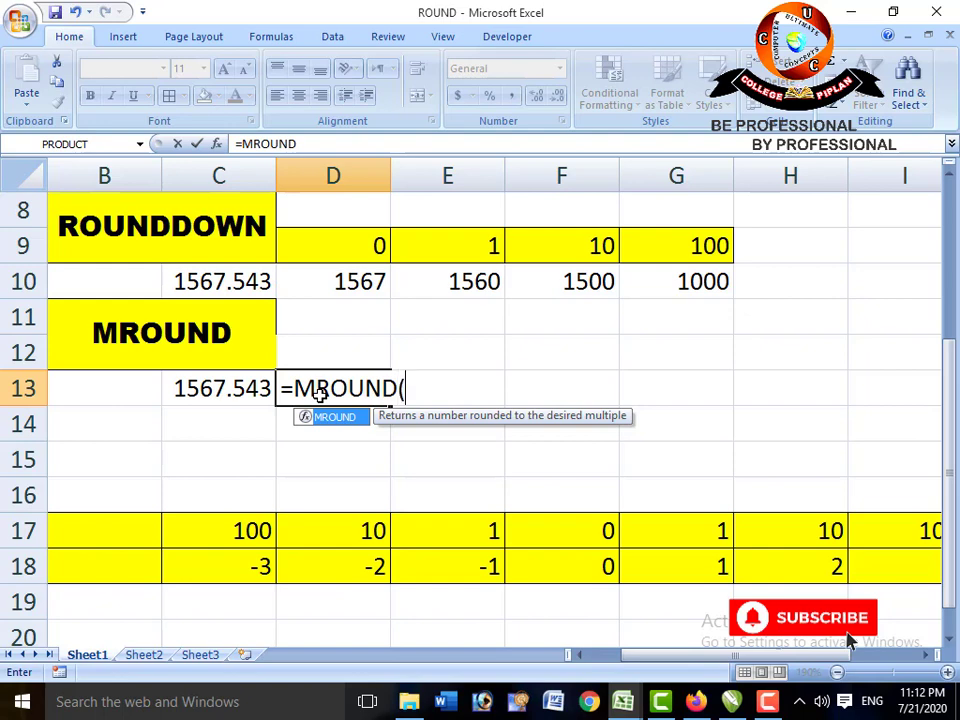
click(232, 387)
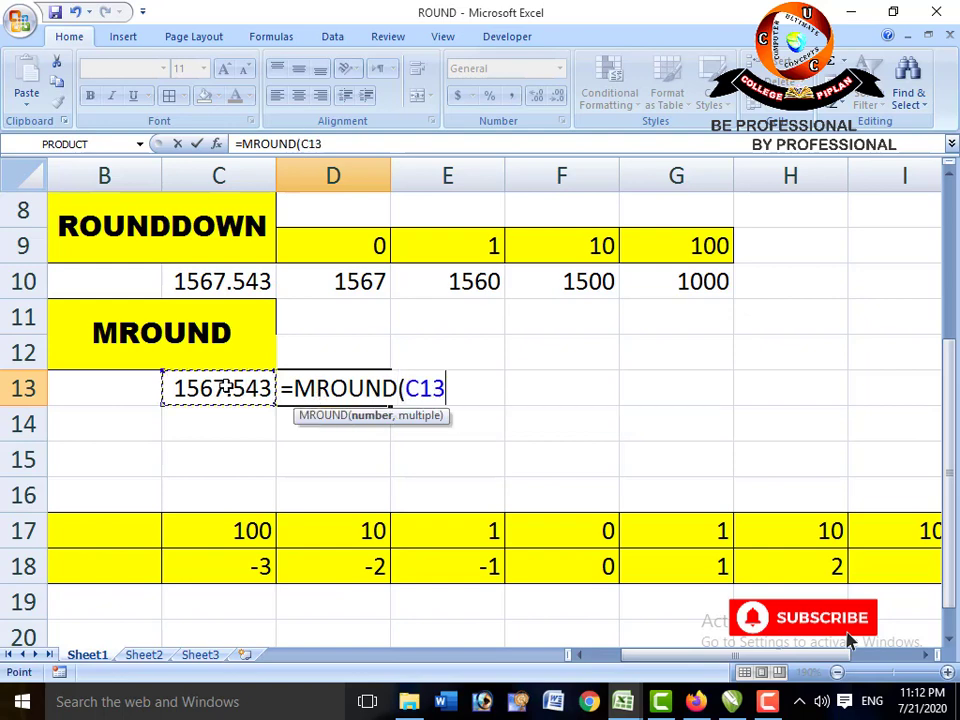
text(,)
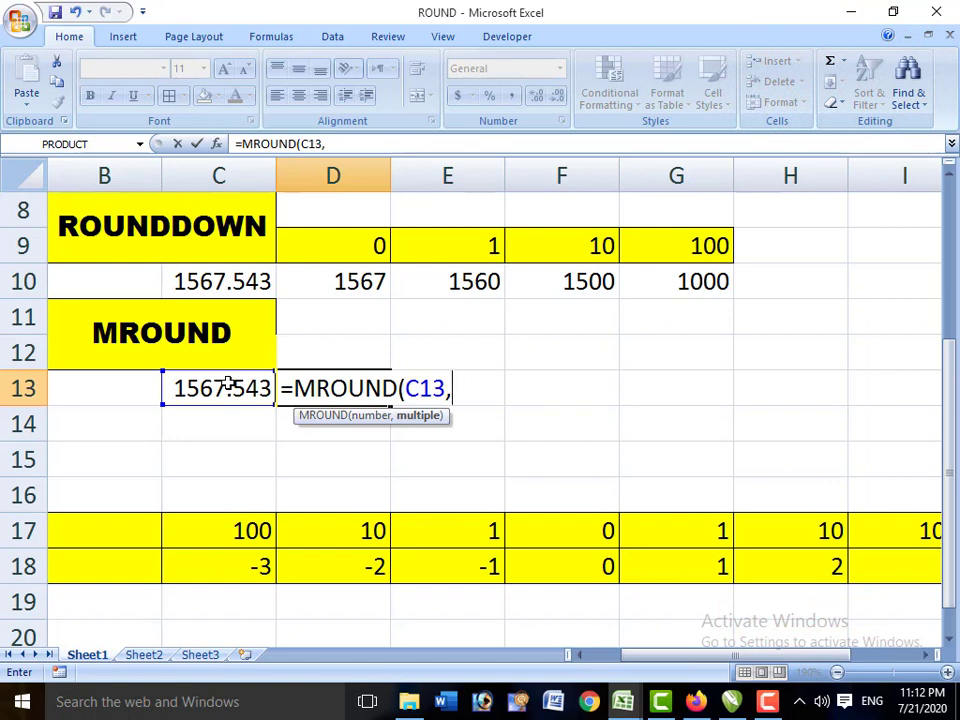
text(5)
key(Return)
key(Up)
Check that the MROUND result divides evenly by calculating =D13/5 in cell E13, and clear that cell
key(Right)
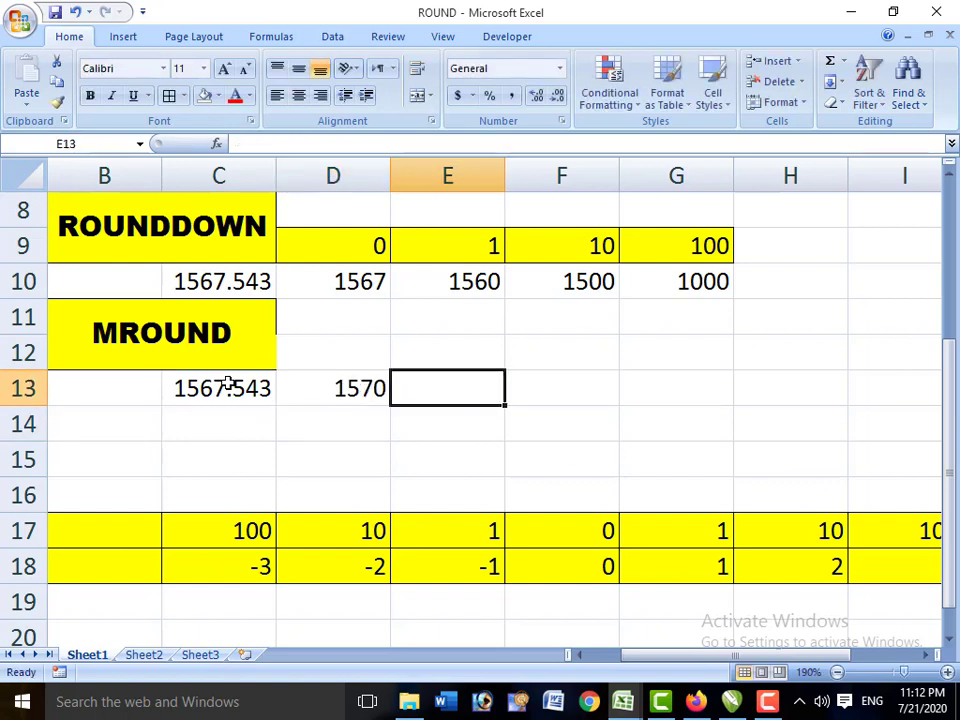
text(=)
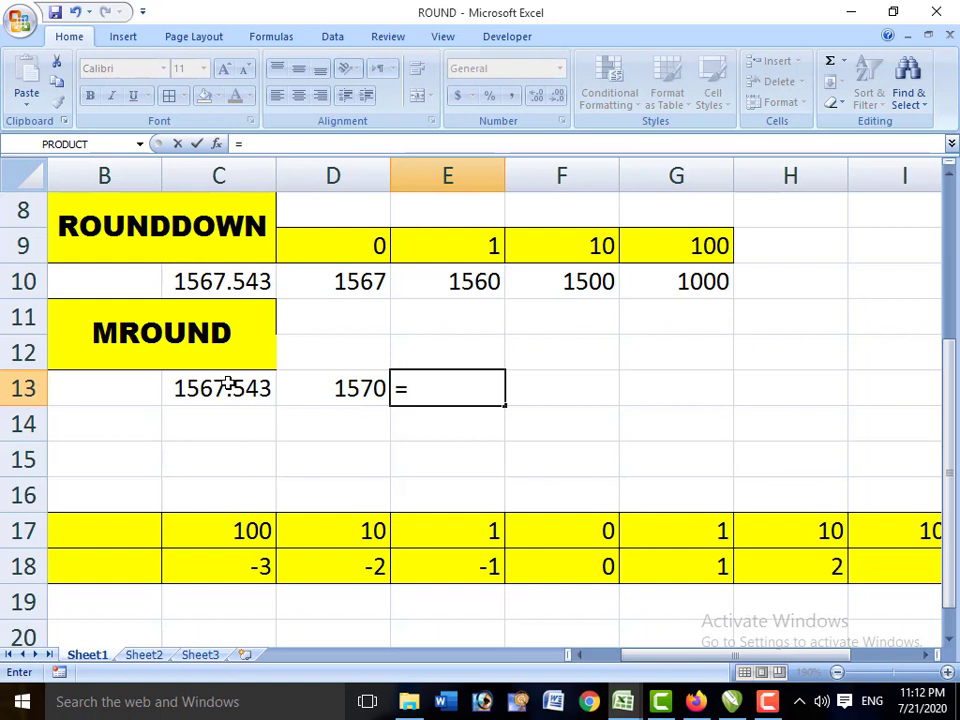
key(Left)
text(/5)
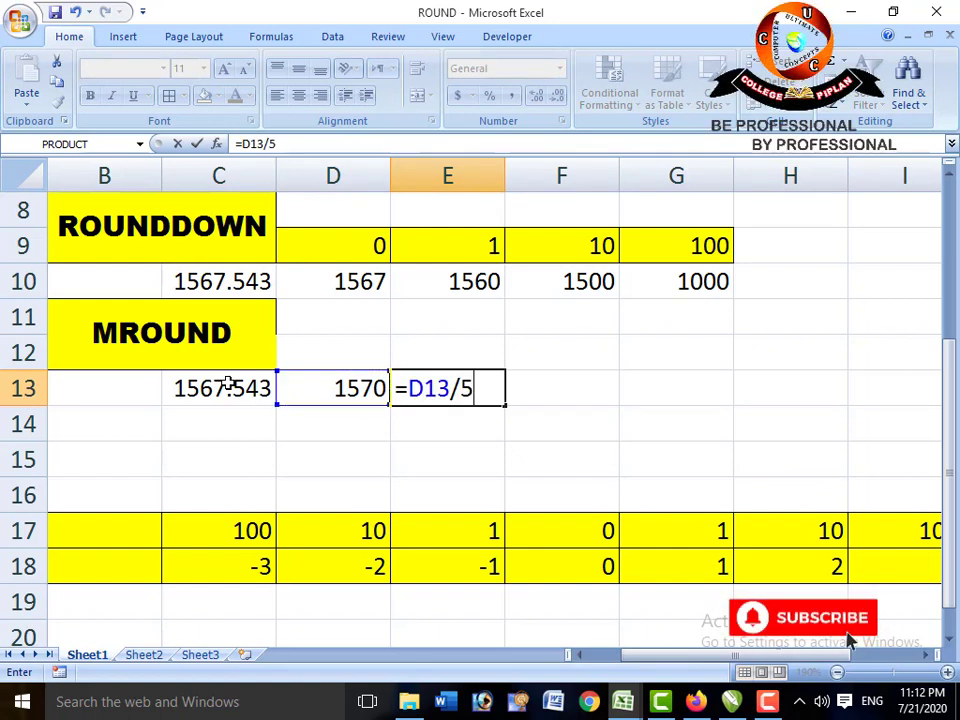
key(Return)
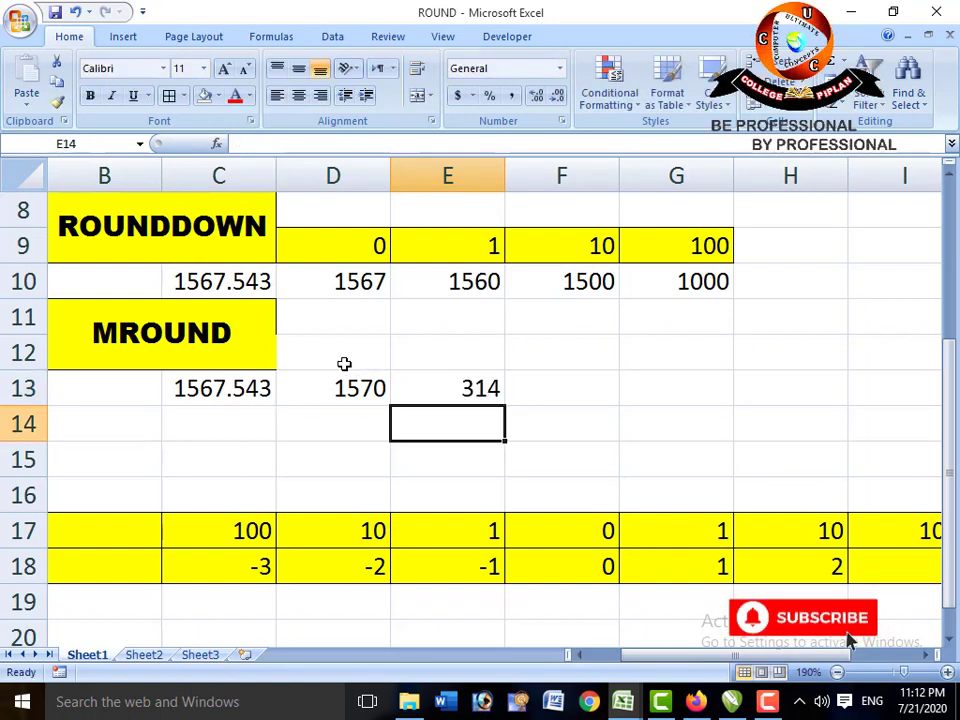
click(456, 391)
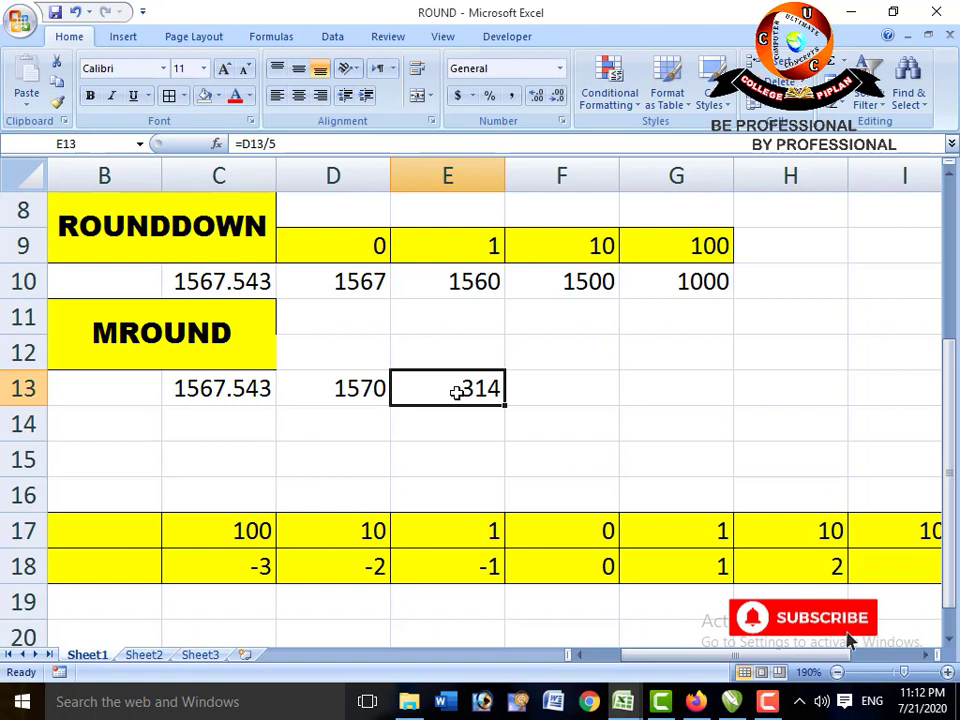
key(Delete)
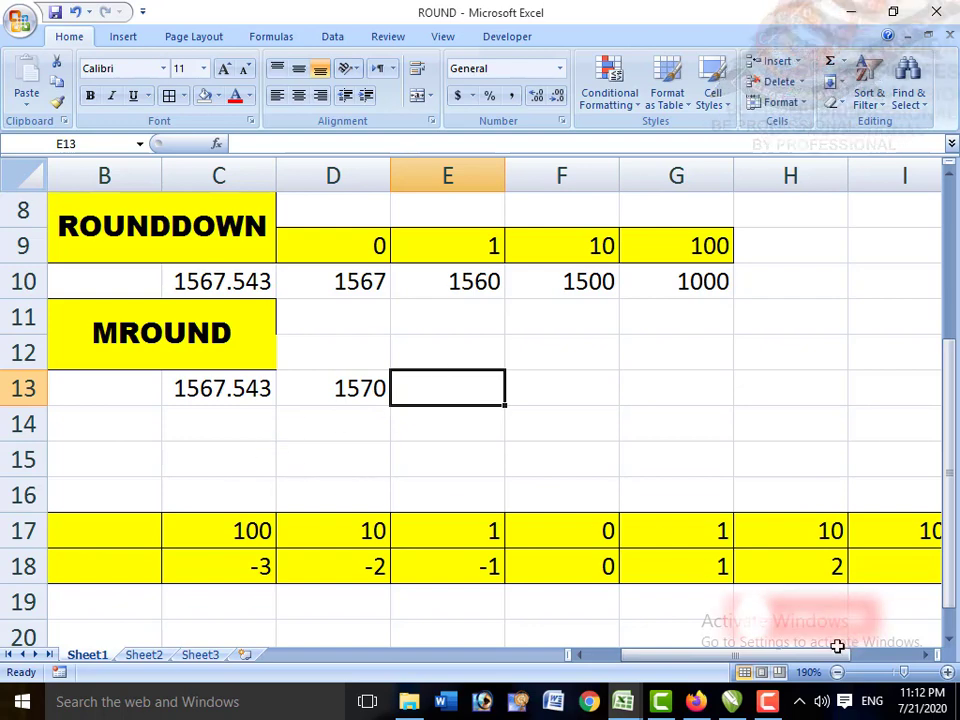
Zoom the sheet out to 140% and review all four rounding sections and the digits table in rows 17 and 18
click(838, 672)
click(838, 672)
click(838, 672)
click(838, 672)
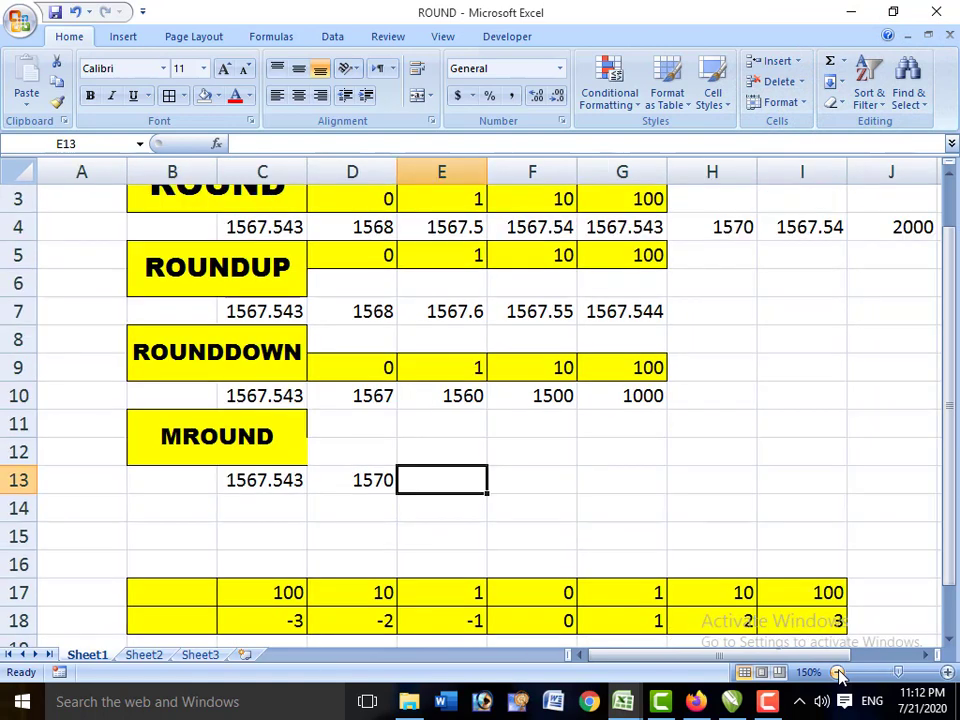
click(838, 672)
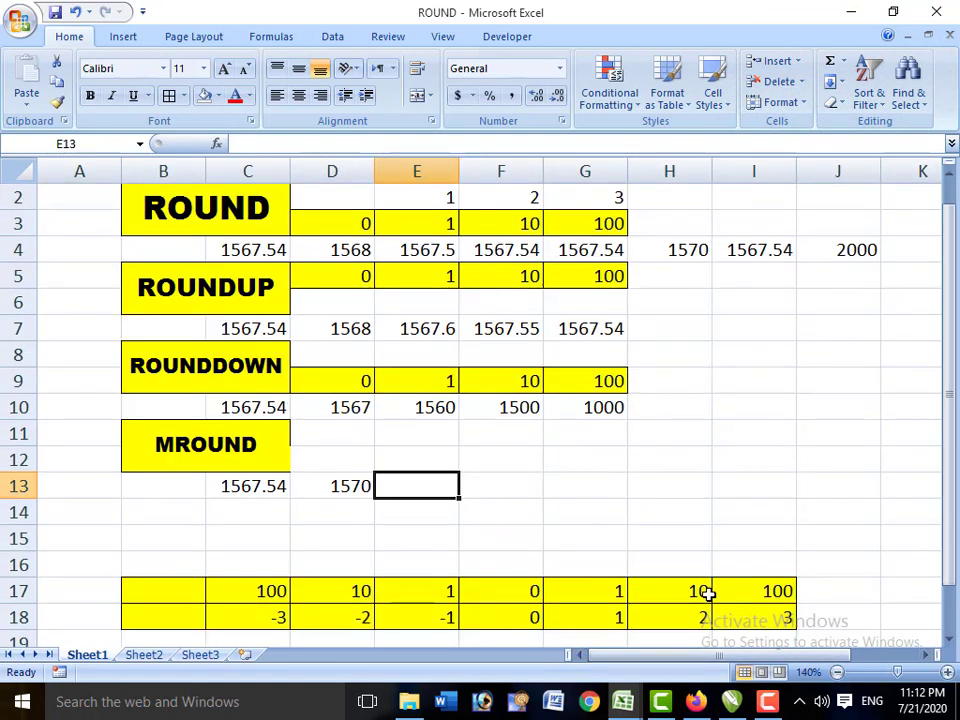
scroll(412, 500, up, 1)
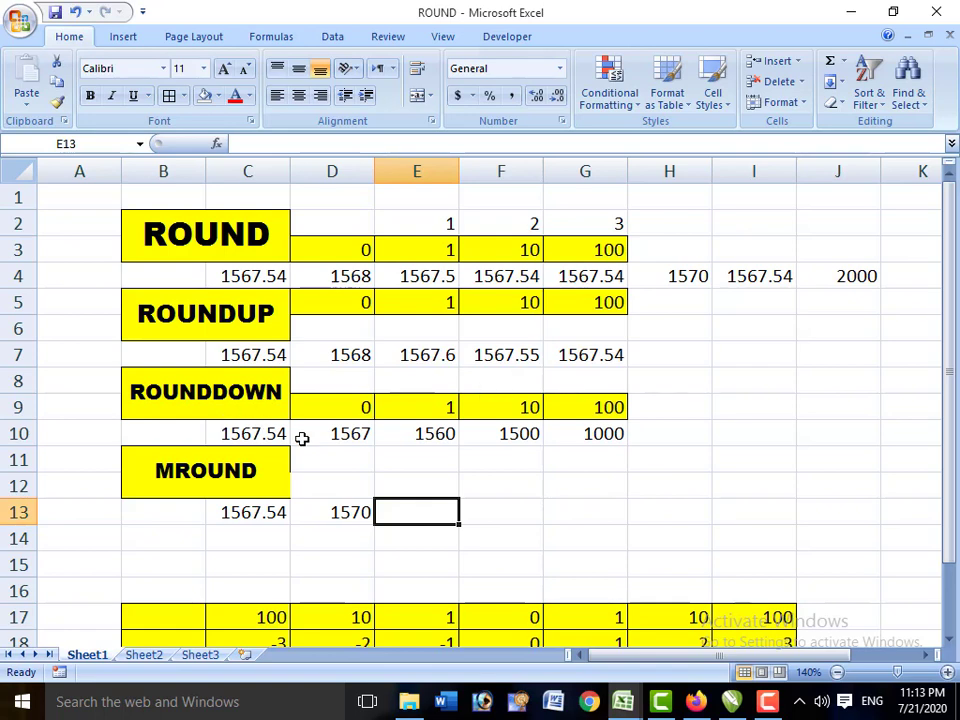
scroll(305, 510, down, 1)
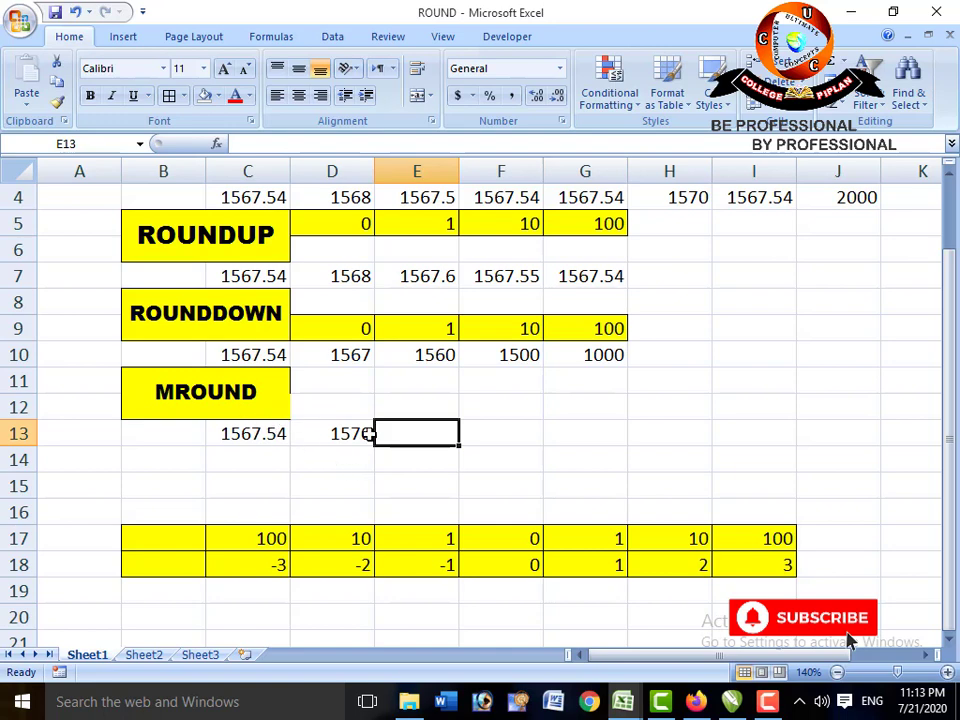
scroll(395, 485, up, 1)
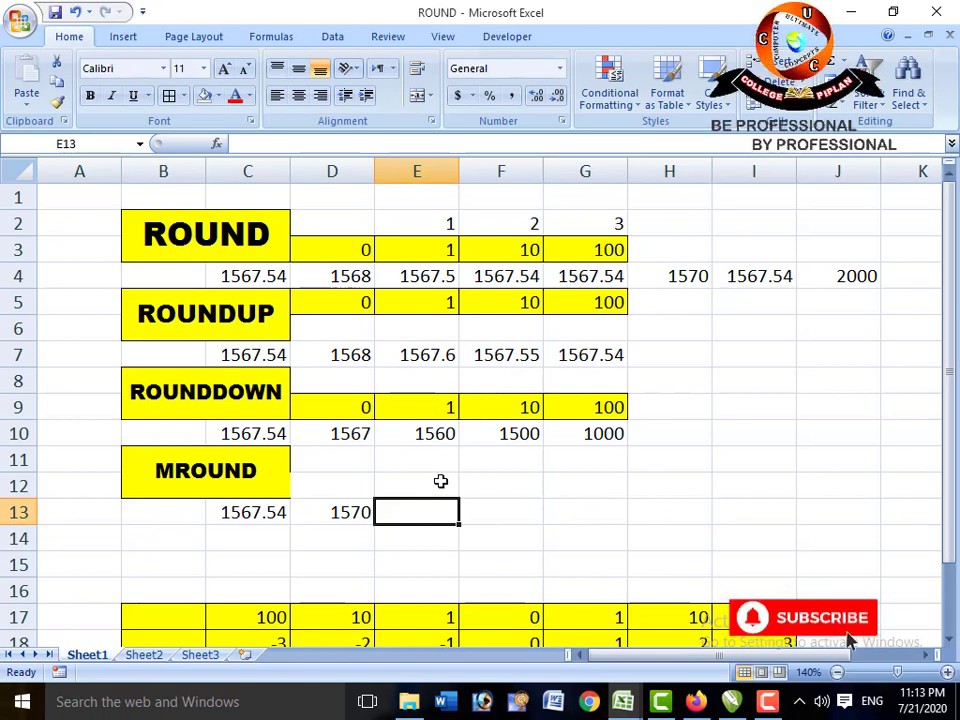
click(516, 503)
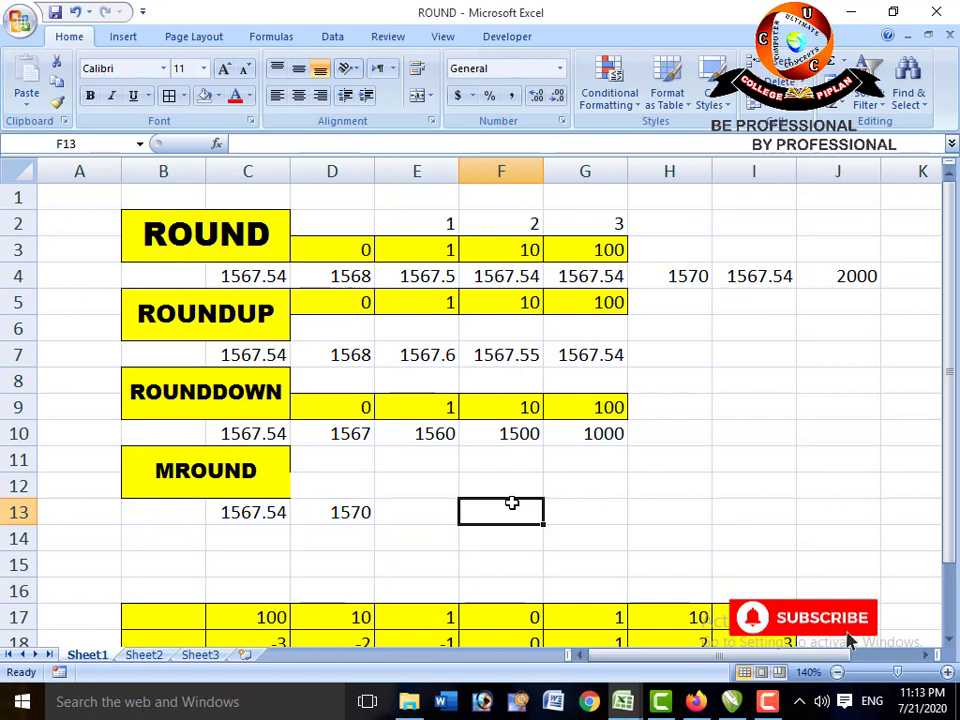
scroll(512, 503, down, 1)
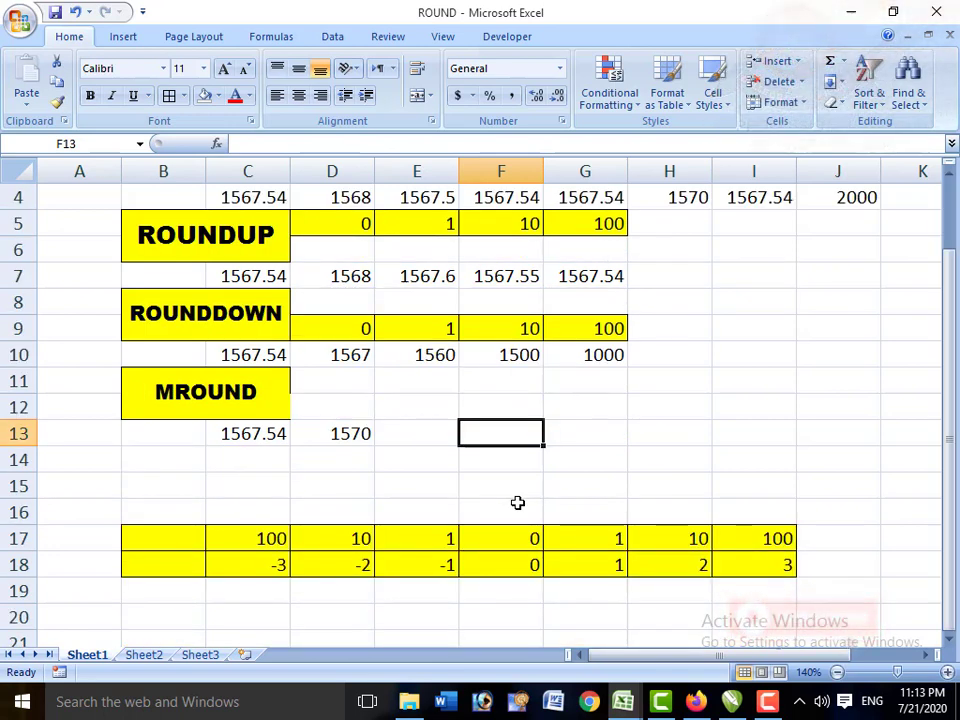
Complete the cell border around the merged MROUND heading in B11:C12
scroll(517, 503, up, 1)
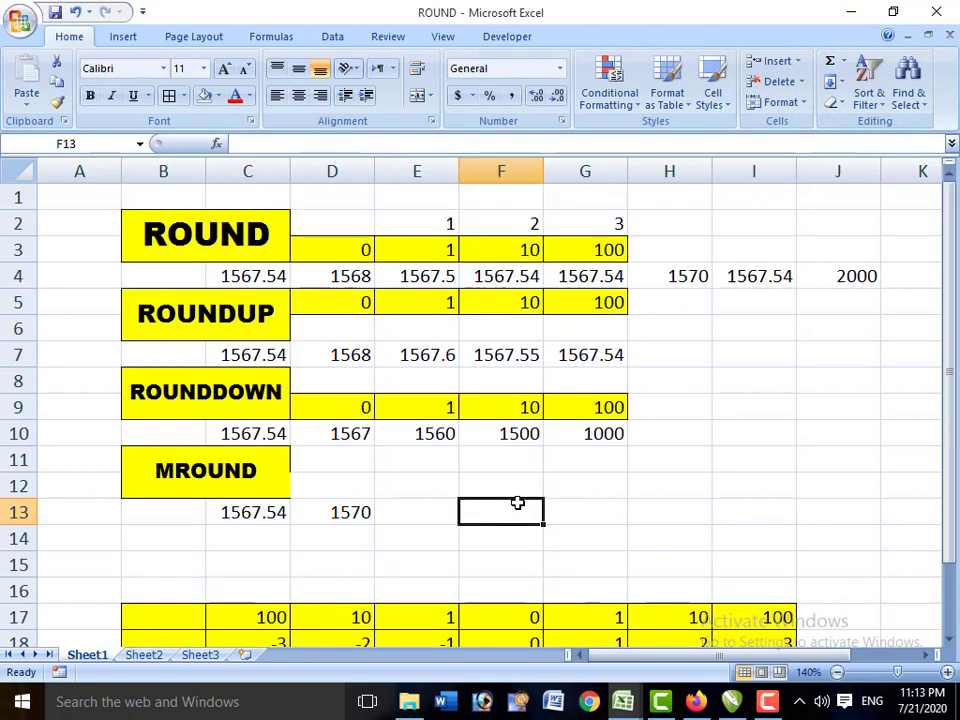
click(284, 489)
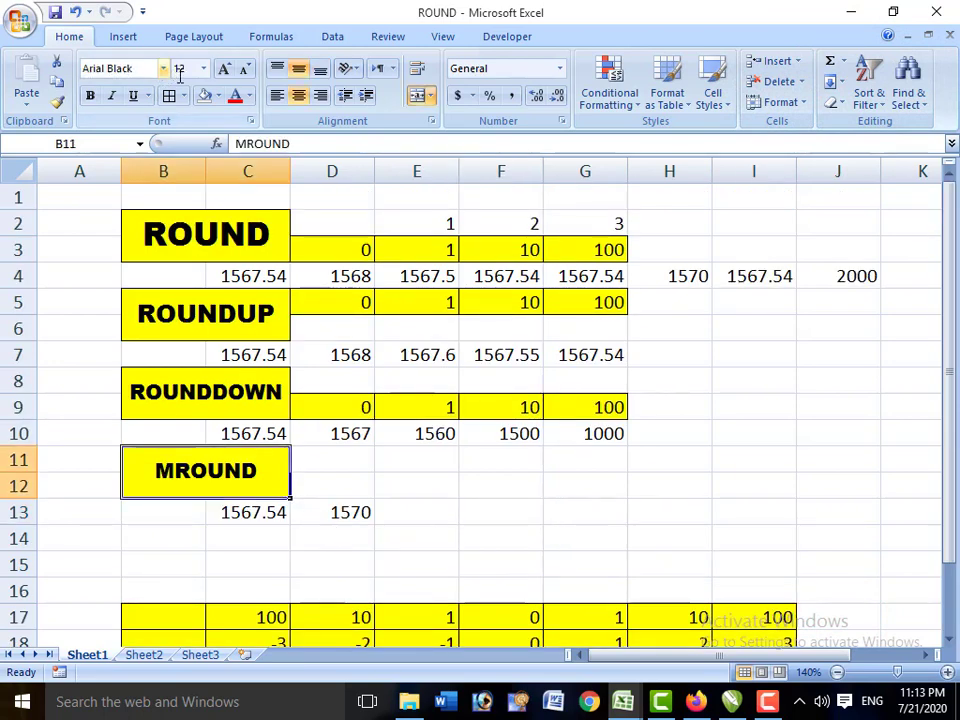
click(371, 456)
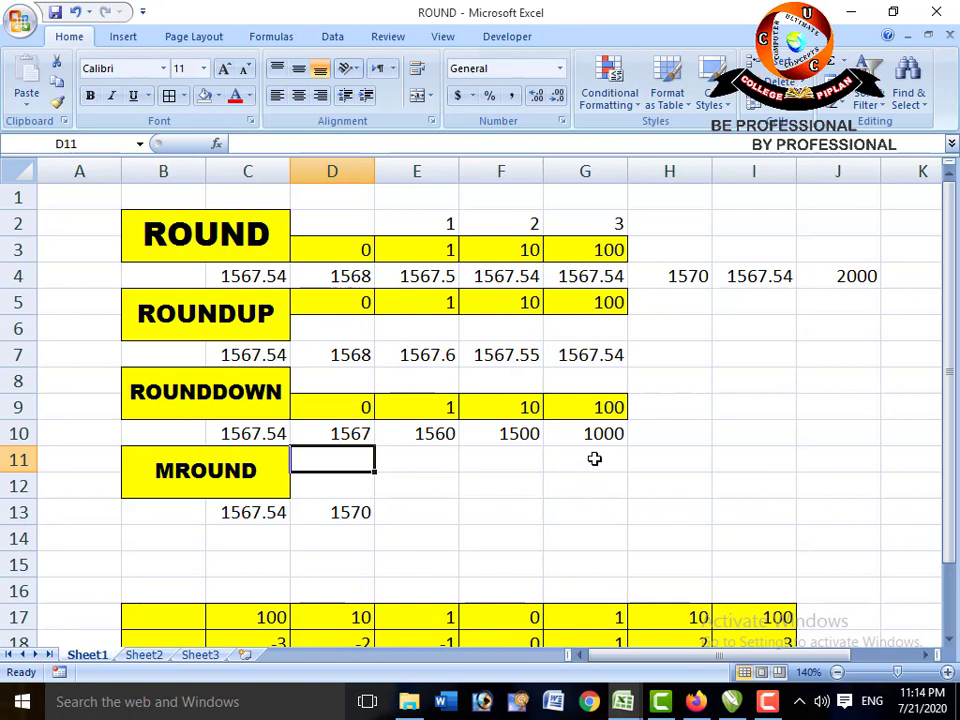
Clear the extra ROUND results from cells H4 to J4
drag(668, 280, 817, 284)
key(Delete)
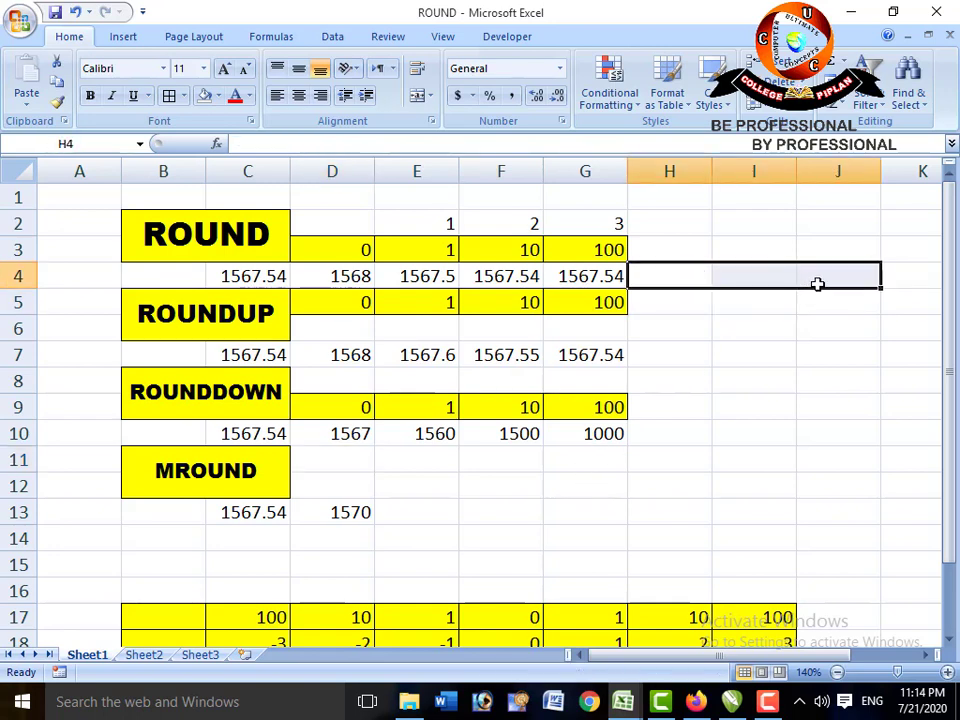
key(Down)
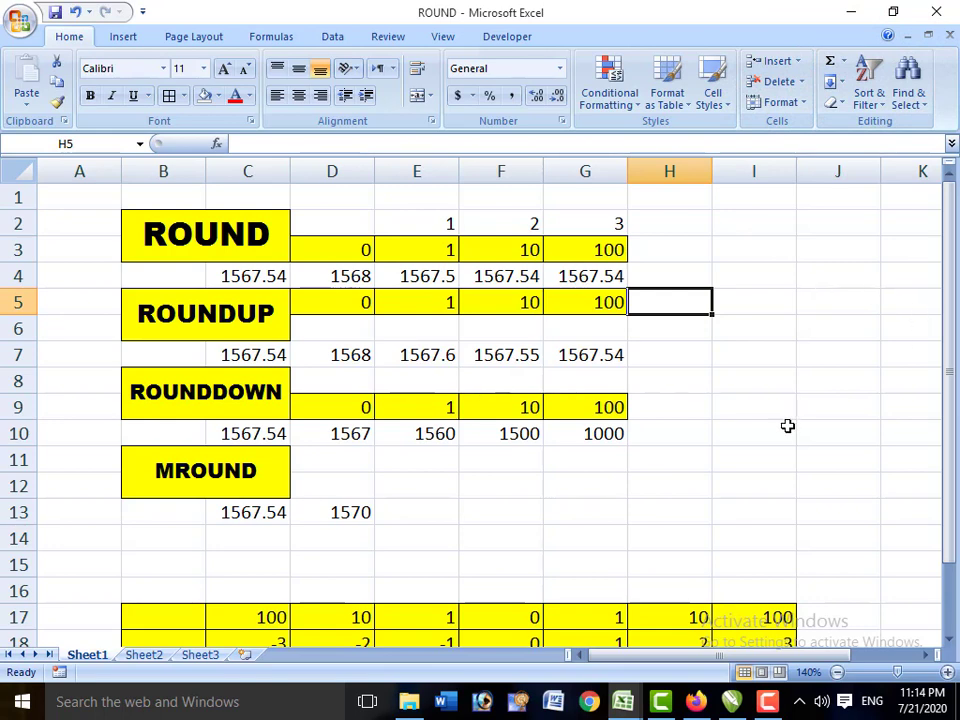
scroll(788, 426, down, 1)
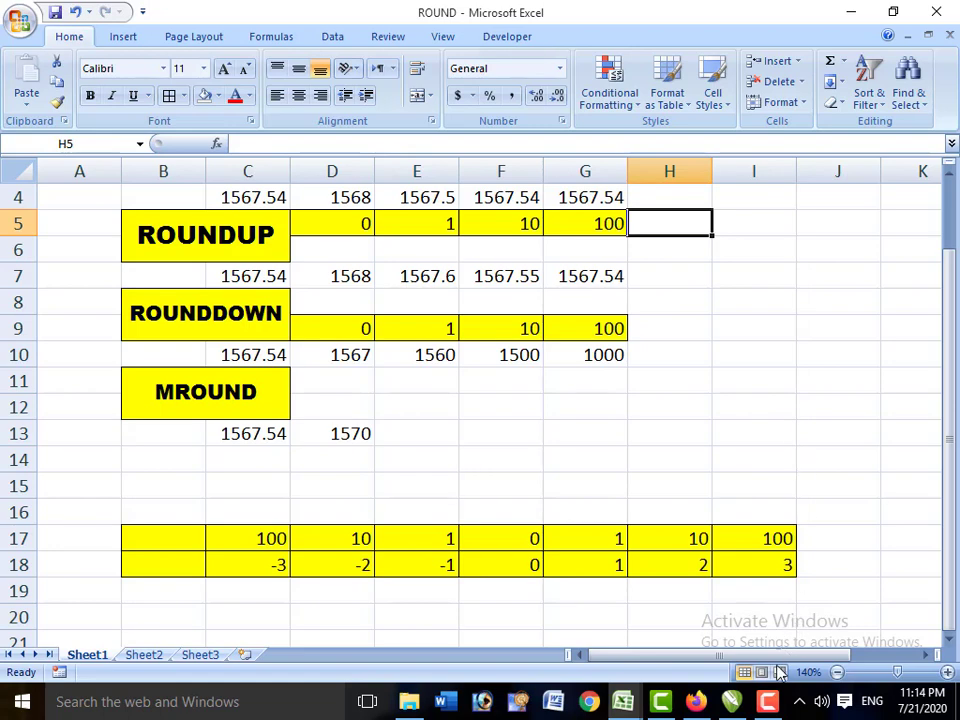